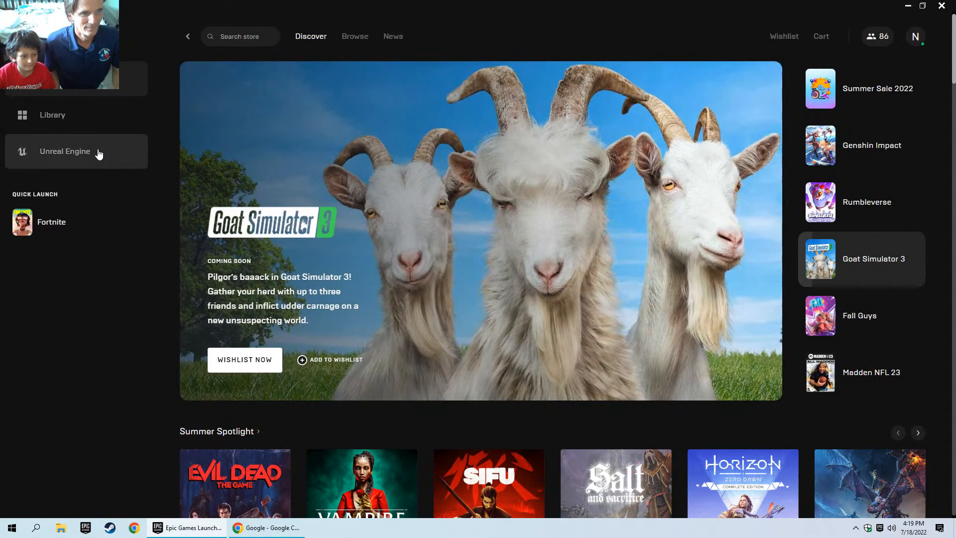
# Launch Unreal Engine 4.27.2 and start a new project in the Games category.
pyautogui.click(99, 153)
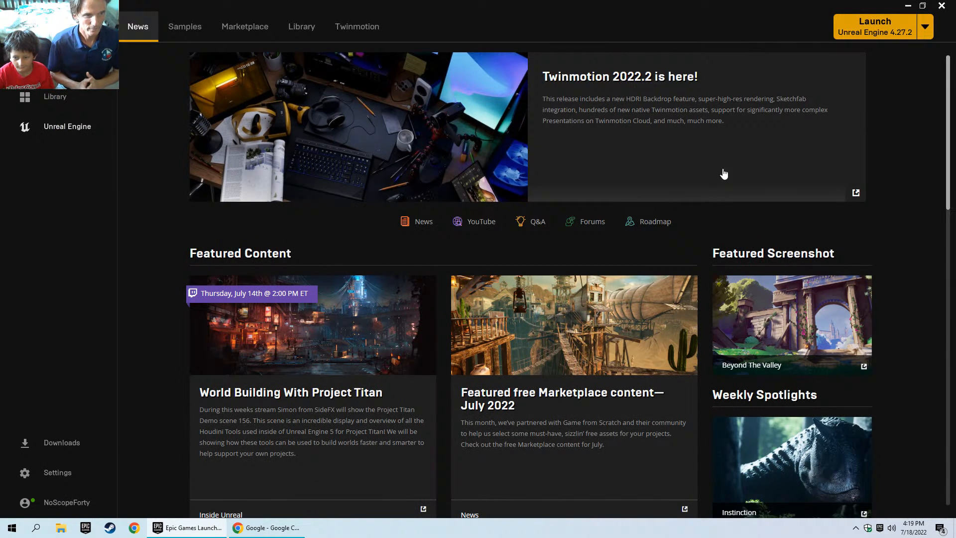
pyautogui.click(869, 32)
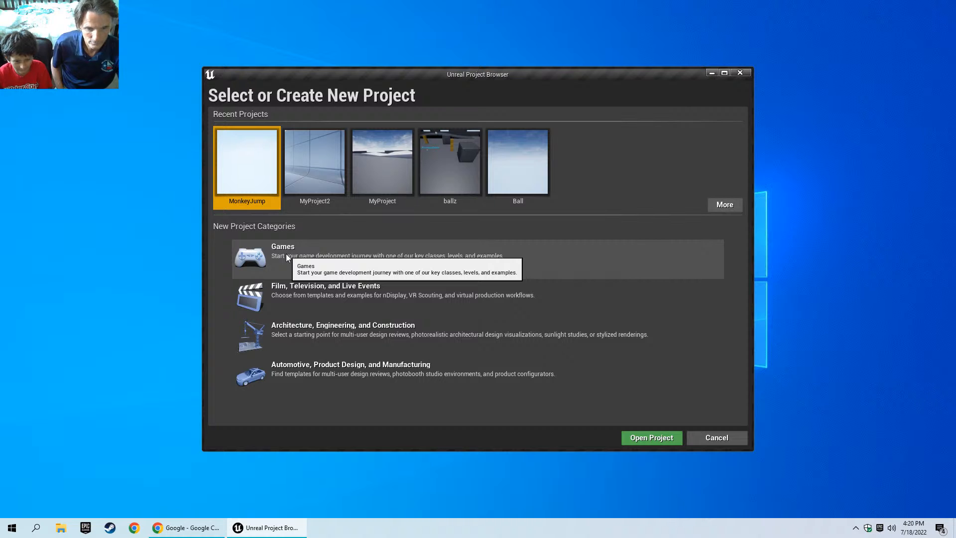
pyautogui.click(470, 167)
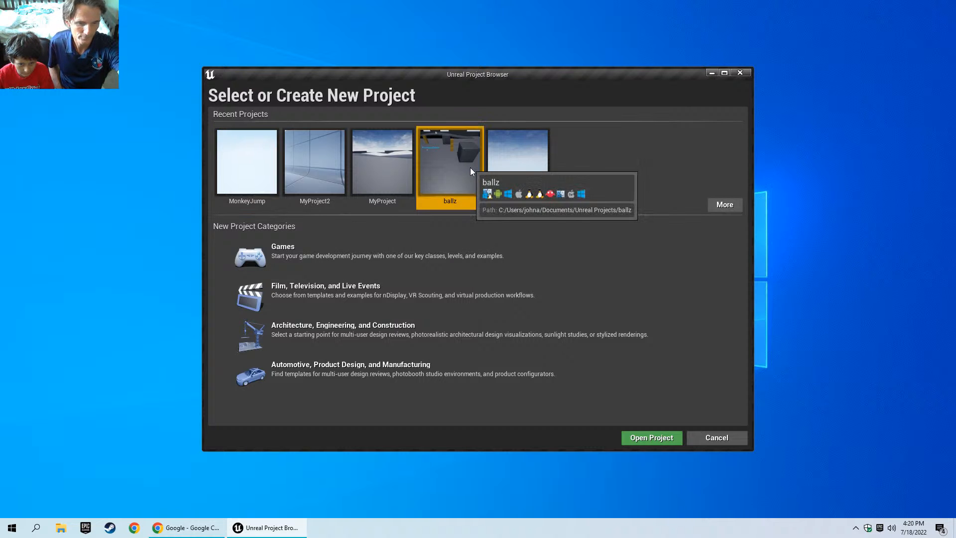
pyautogui.click(349, 256)
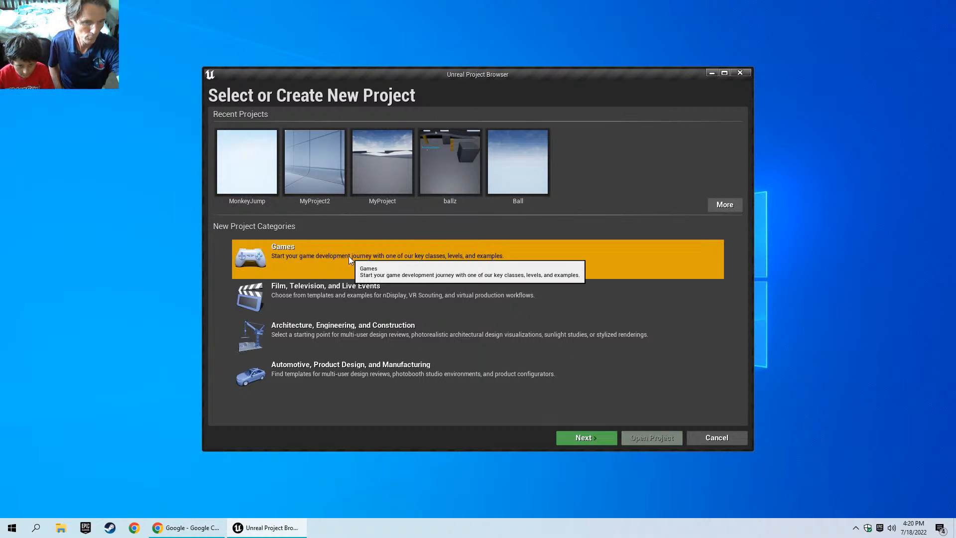
pyautogui.click(580, 443)
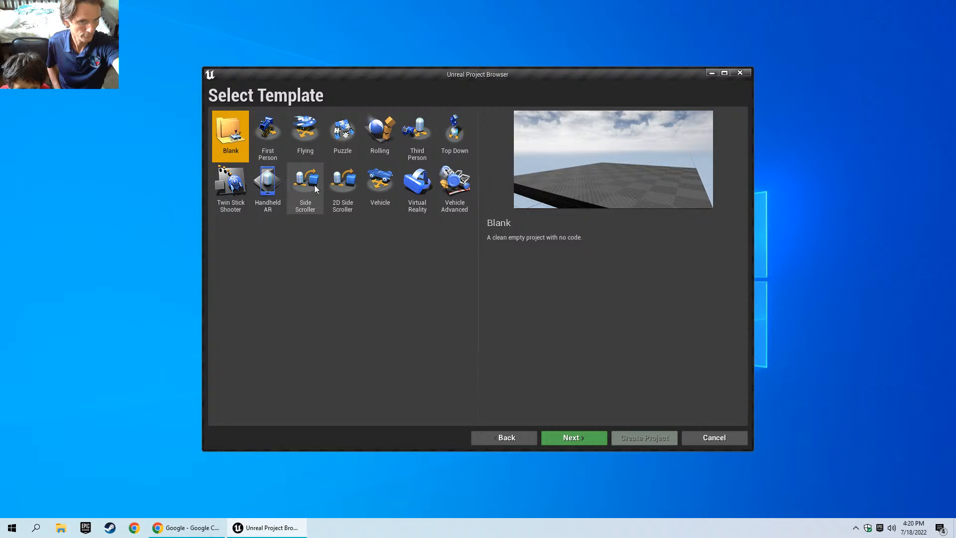
# Compare the Puzzle and Rolling templates, and choose Side Scroller as the new project's template.
pyautogui.click(346, 137)
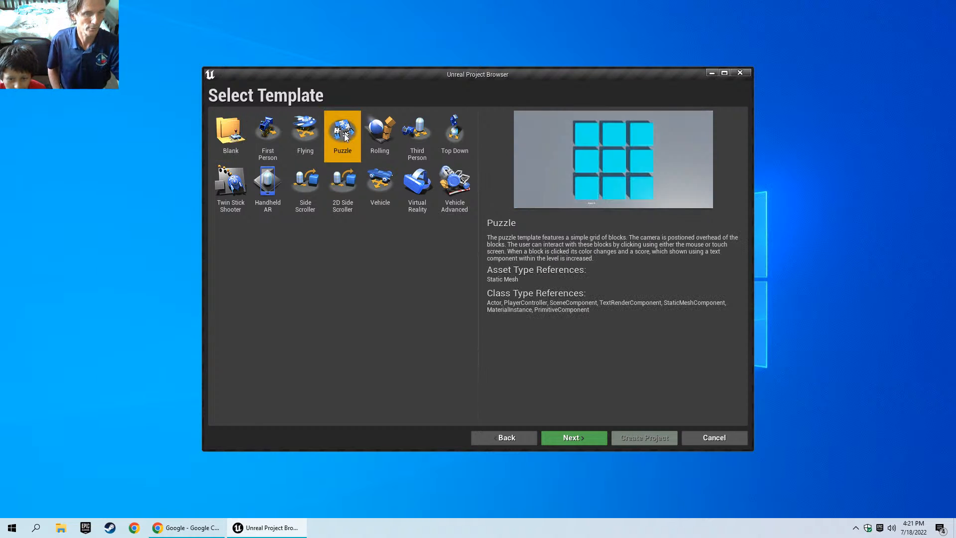
pyautogui.click(375, 147)
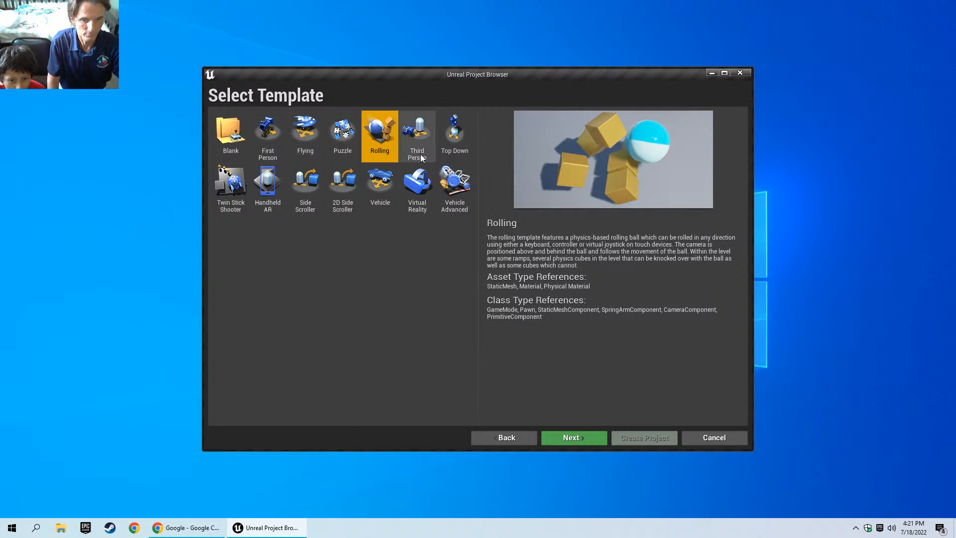
pyautogui.click(351, 150)
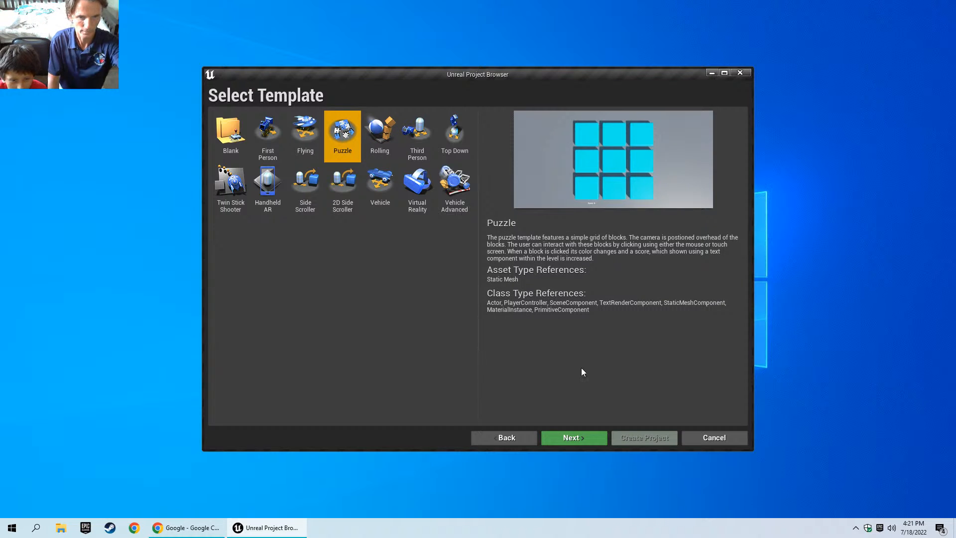
pyautogui.click(318, 200)
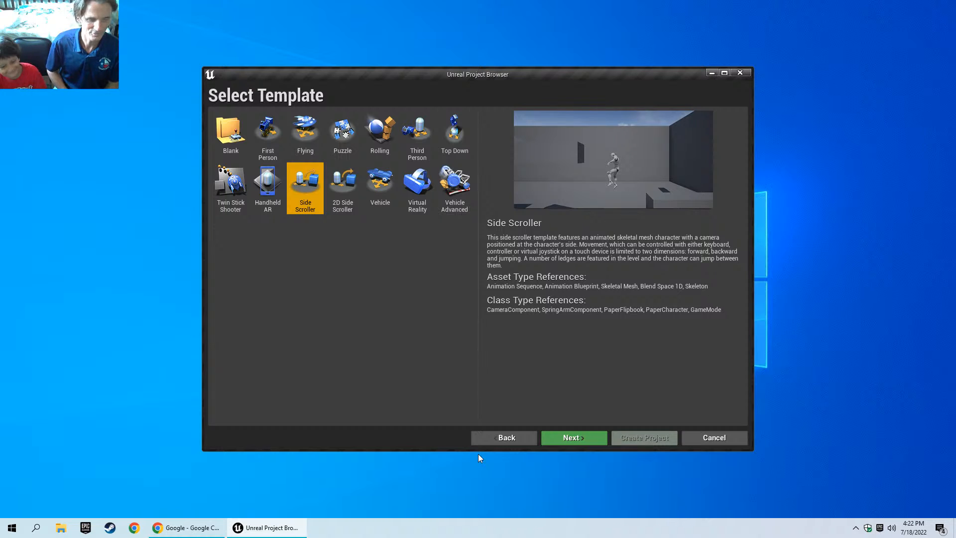
pyautogui.click(578, 443)
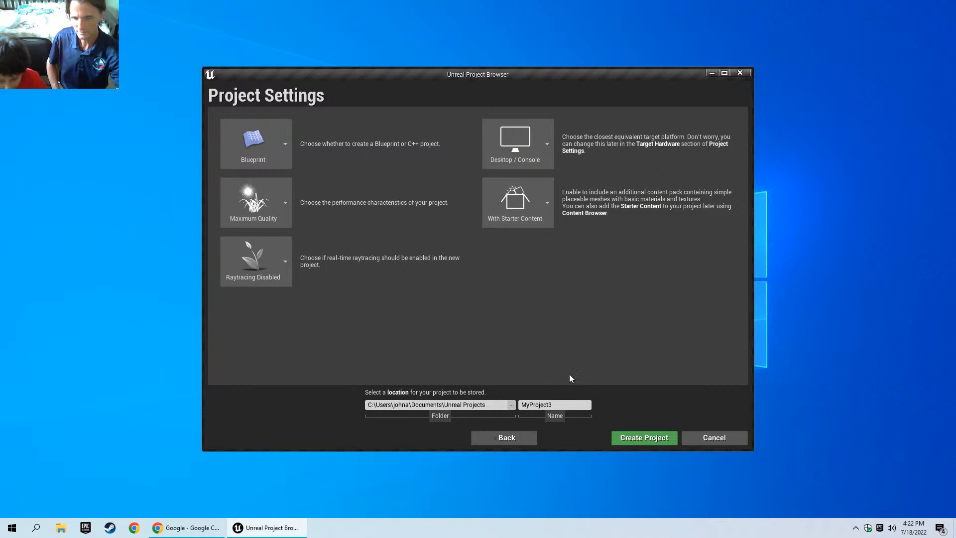
# Name the project MonkeyGame and create it.
pyautogui.doubleClick(561, 402)
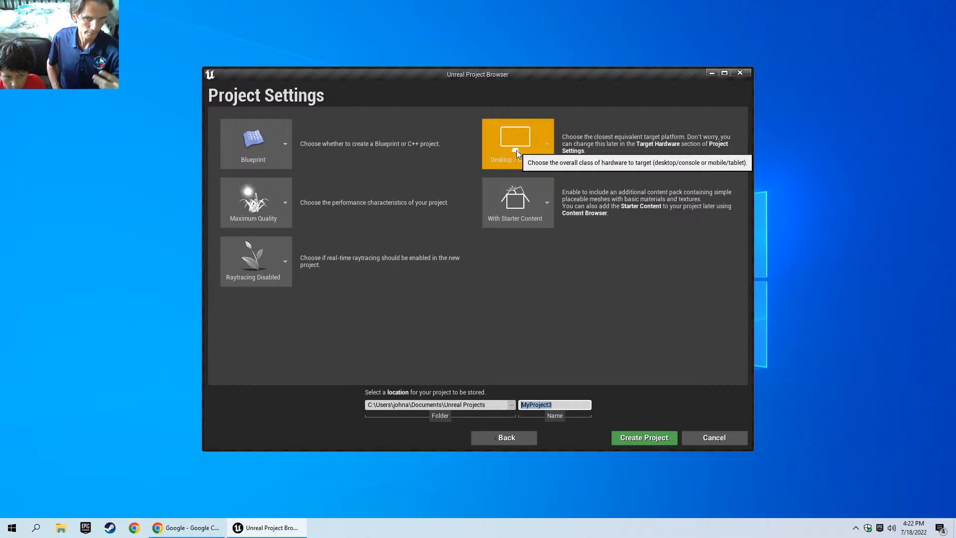
pyautogui.press('BackSpace')
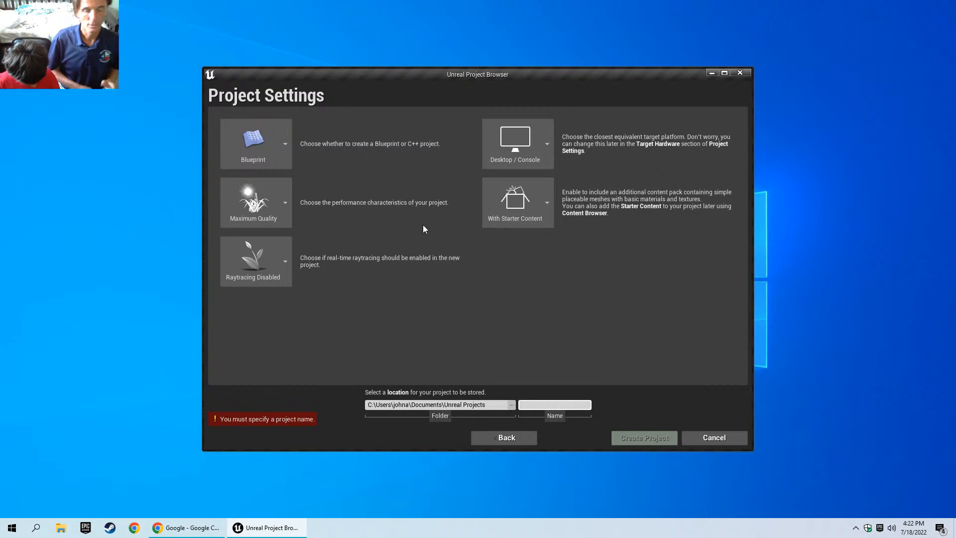
pyautogui.write('moo')
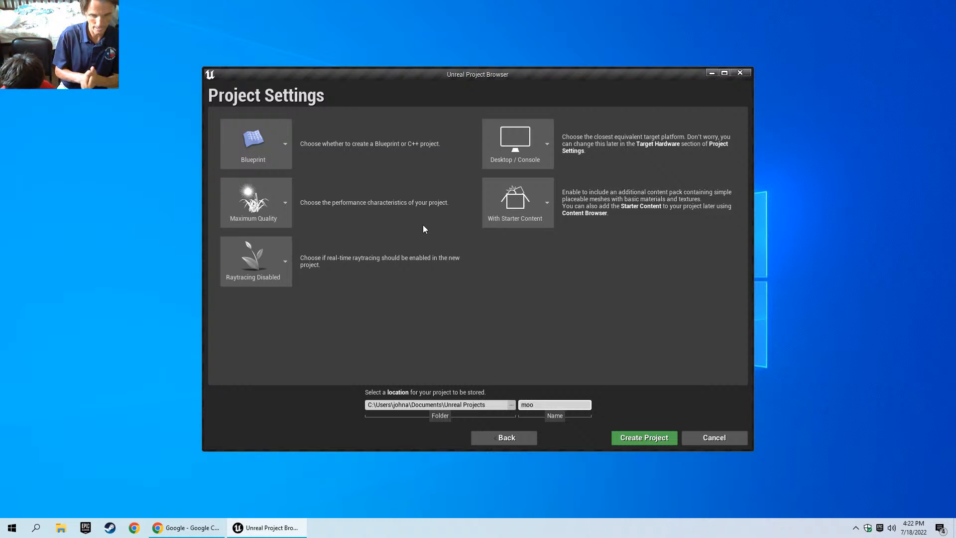
pyautogui.press('BackSpace')
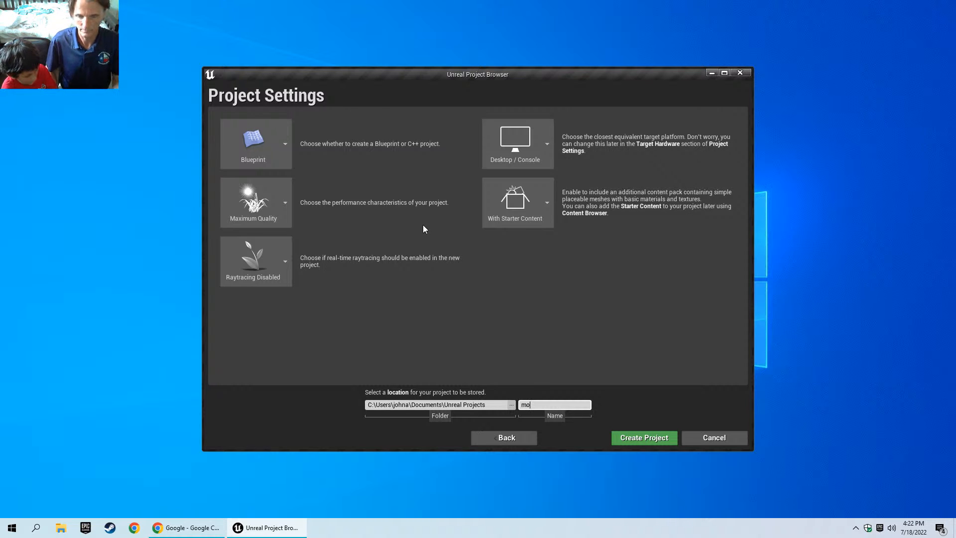
pyautogui.press('BackSpace')
pyautogui.press('BackSpace')
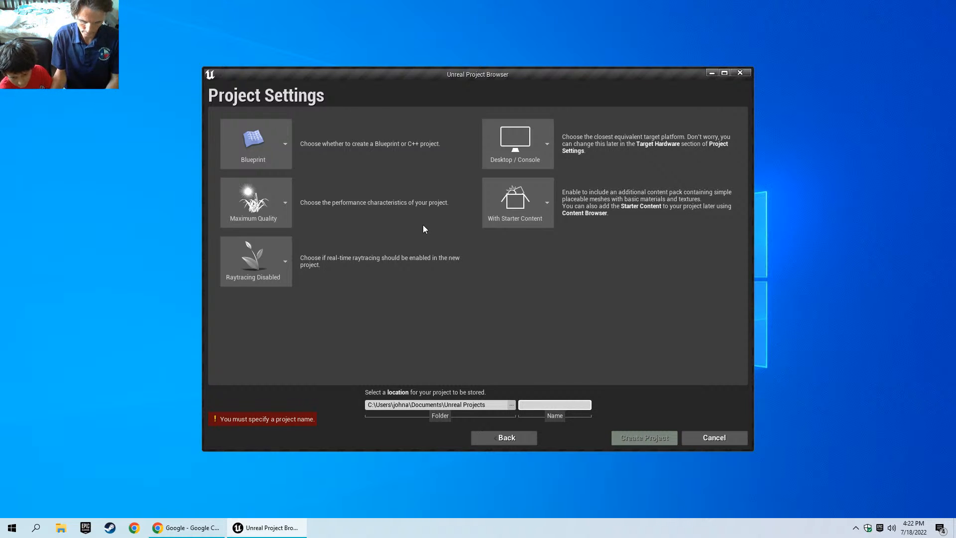
pyautogui.write('Mo')
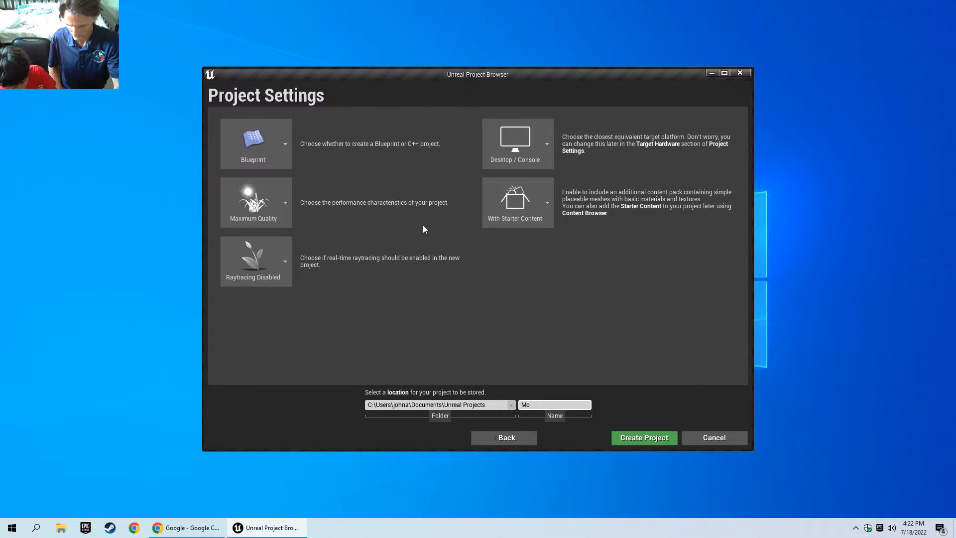
pyautogui.write('ke')
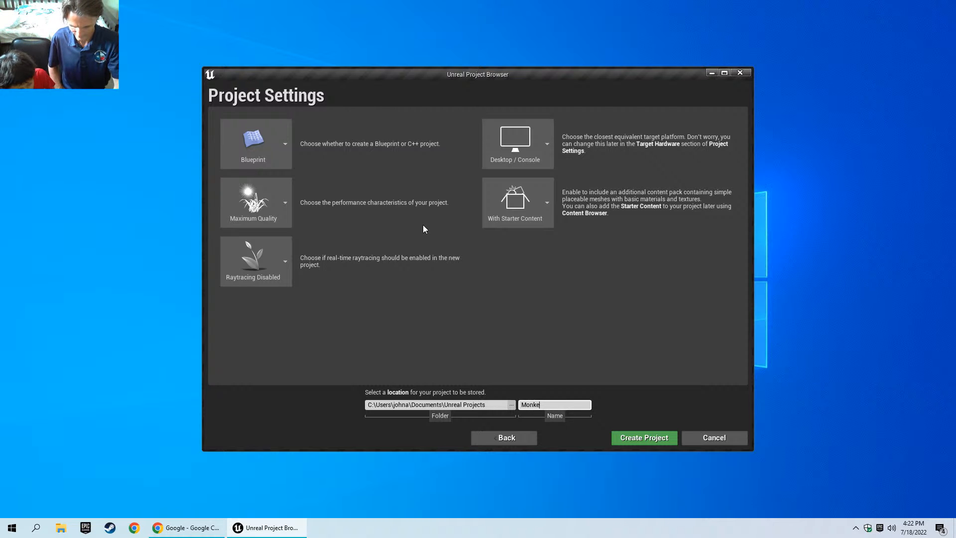
pyautogui.write('y')
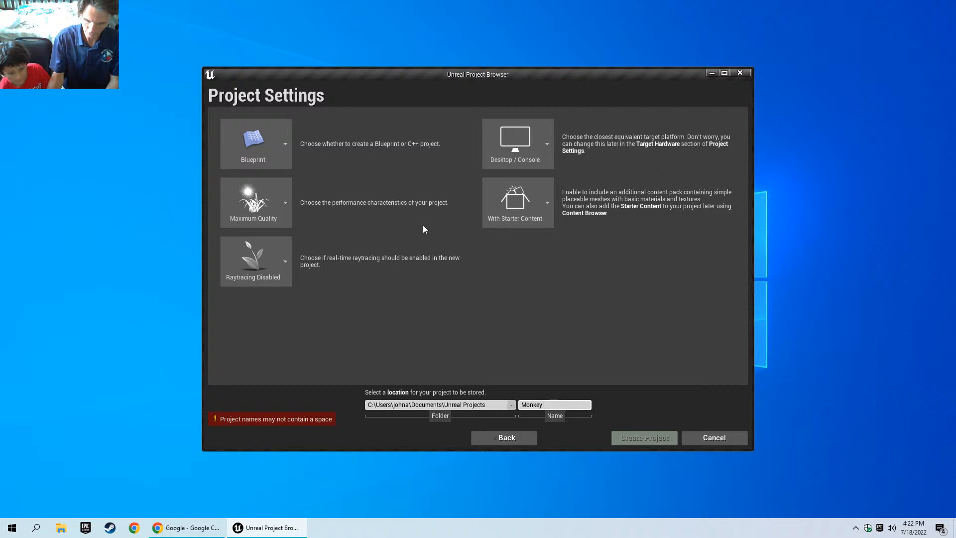
pyautogui.press('BackSpace')
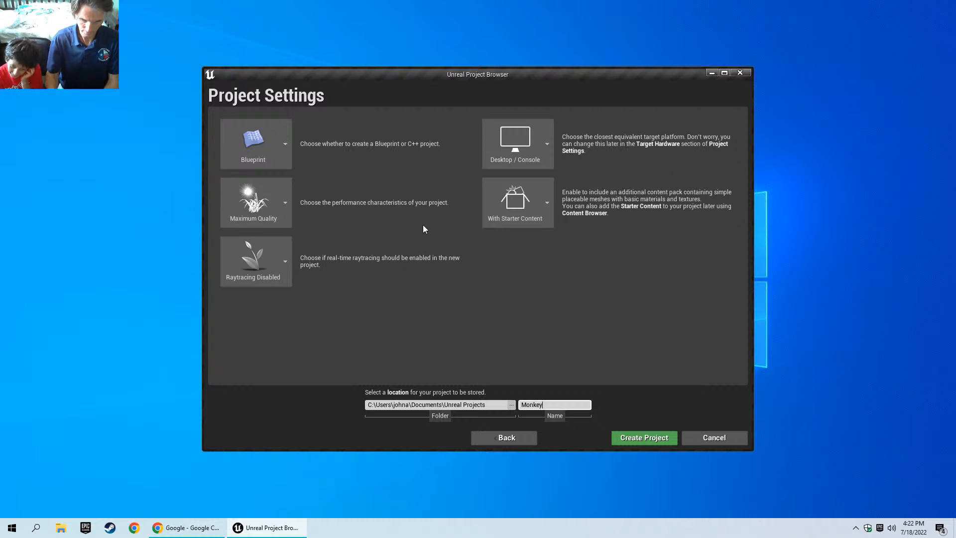
pyautogui.write('Game')
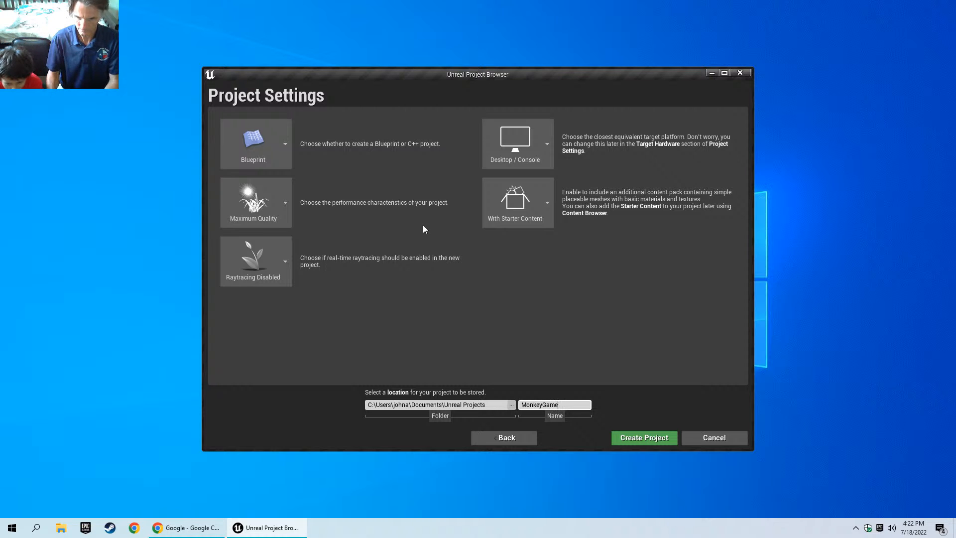
pyautogui.click(637, 438)
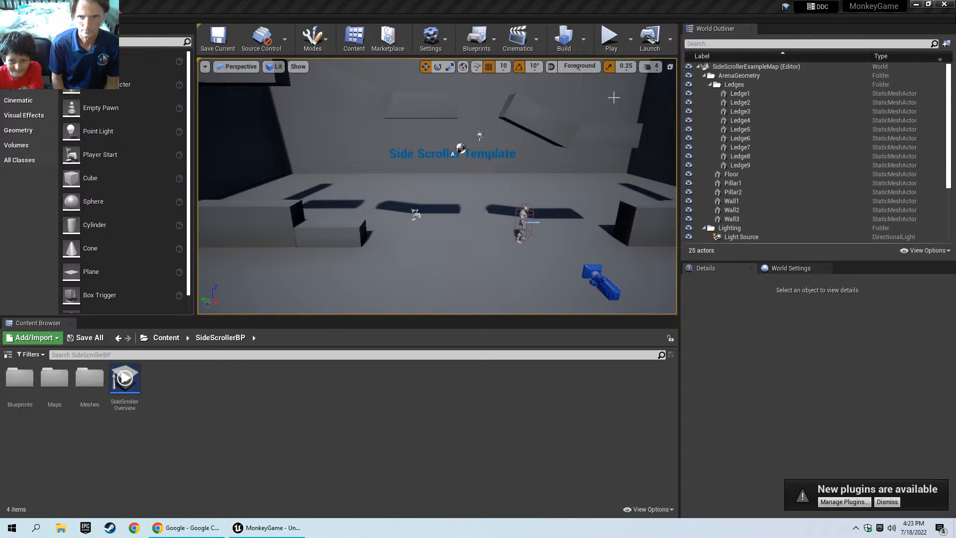
# Play the side scroller level in the editor, running the character both ways and jumping across the ledges.
pyautogui.click(607, 38)
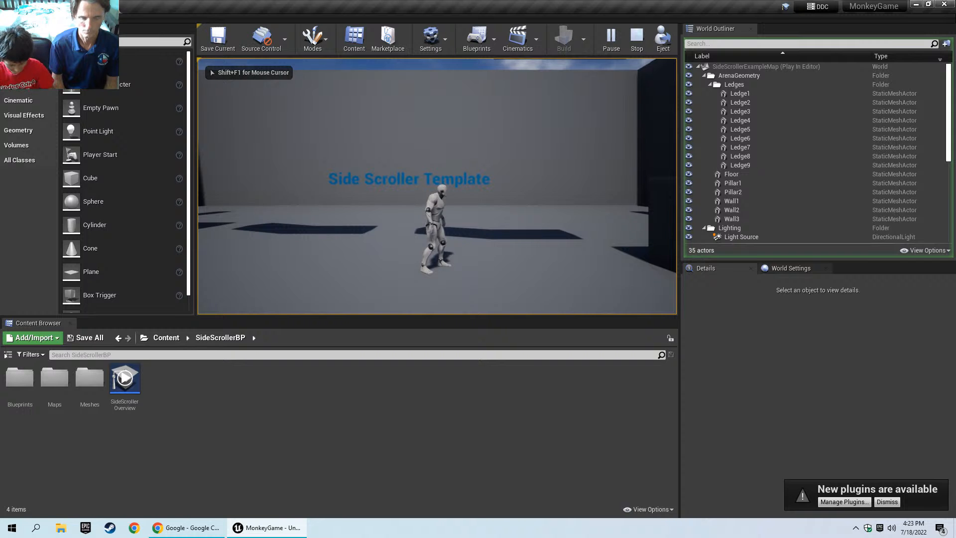
pyautogui.press('d')
pyautogui.press('space')
pyautogui.press('space')
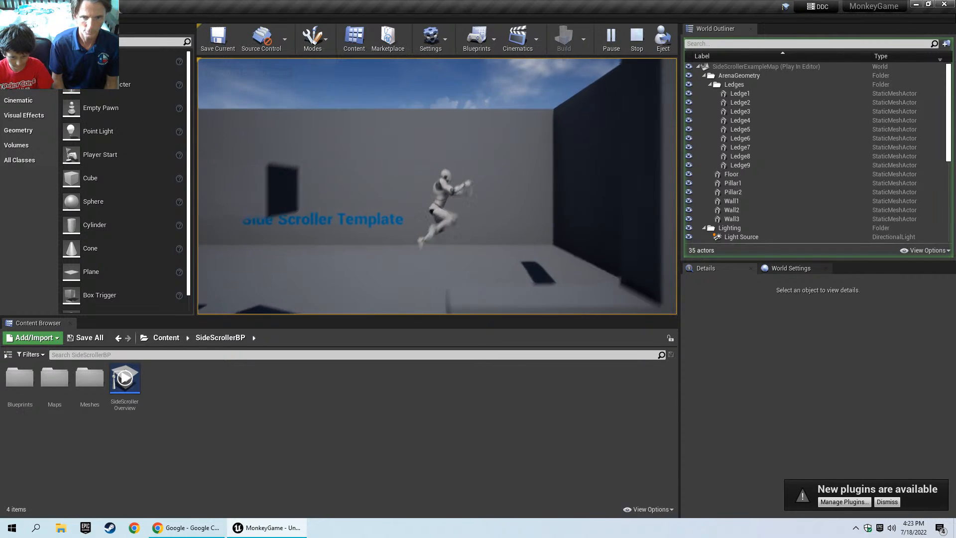
pyautogui.press('a')
pyautogui.press('space')
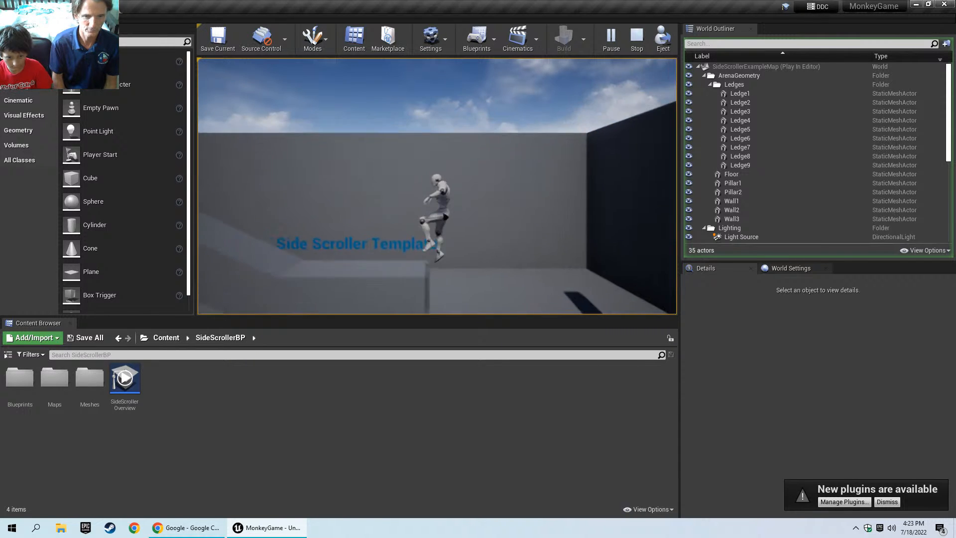
pyautogui.press('space')
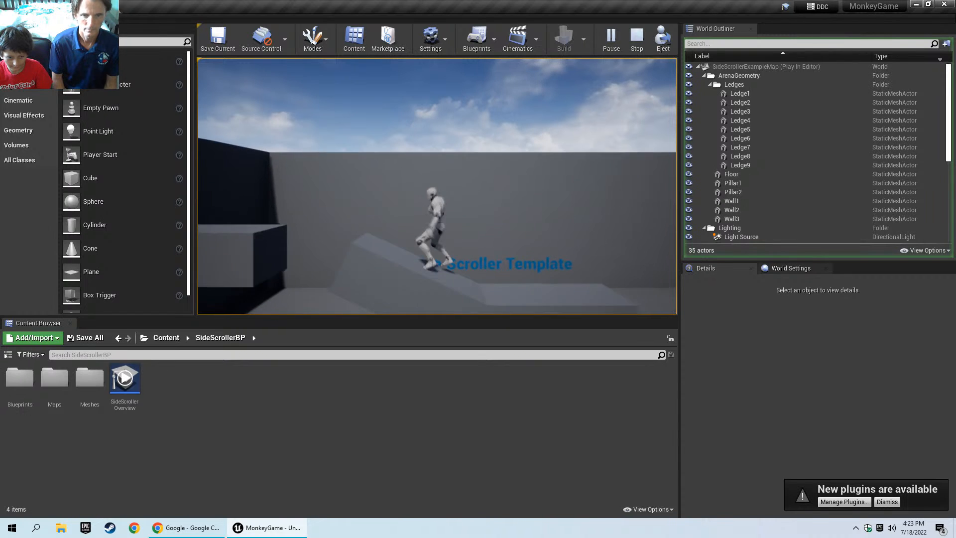
pyautogui.press('space')
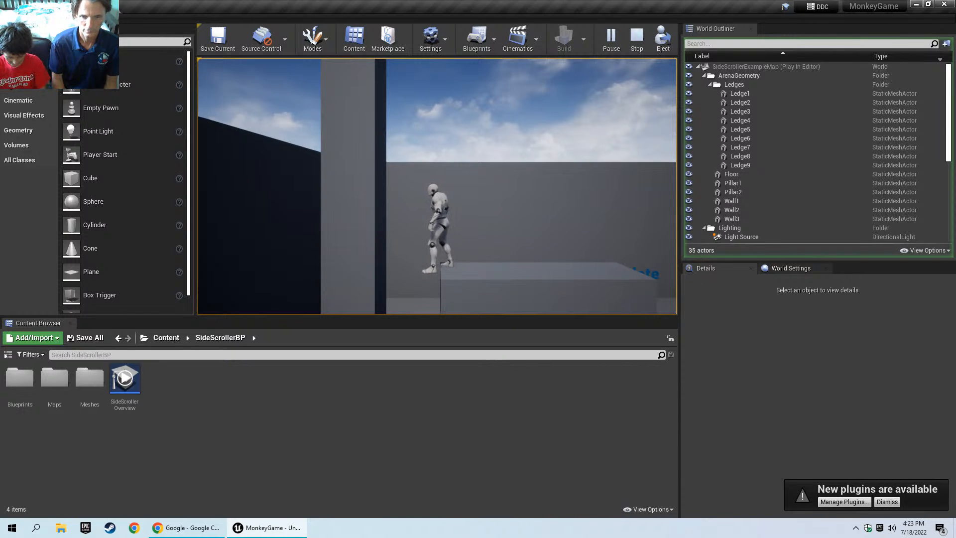
pyautogui.press('space')
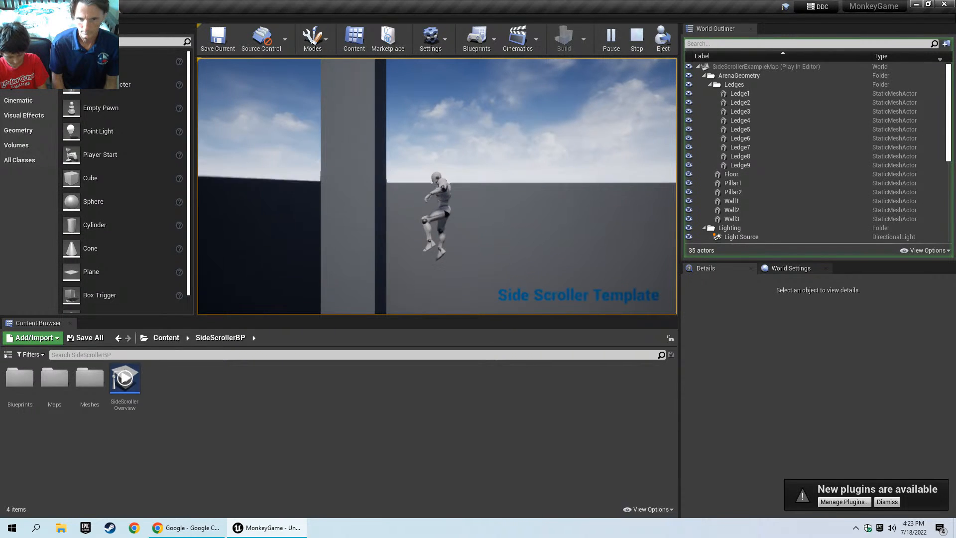
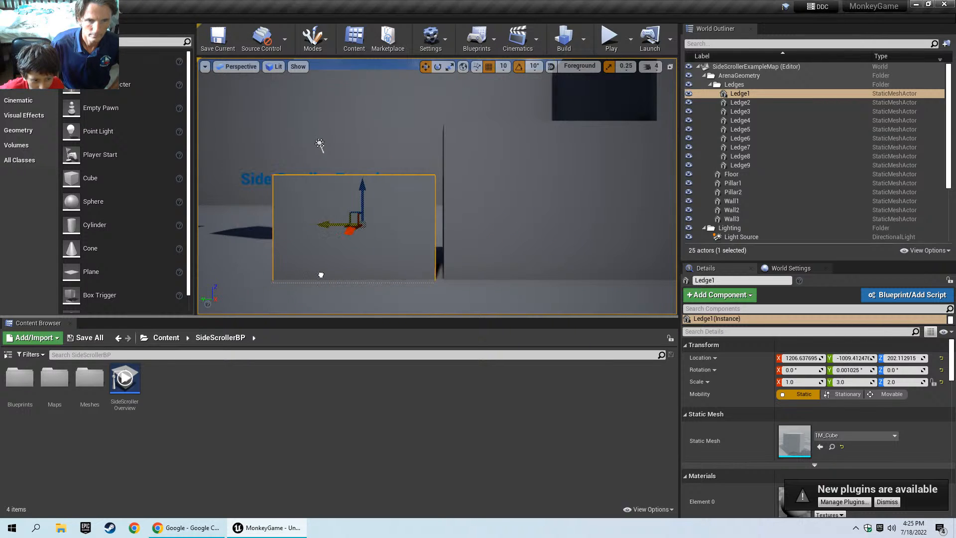
# Shift Ledge1 sideways to about -1079 on Y, undoing the trial moves in height and depth.
pyautogui.moveTo(401, 194); pyautogui.dragTo(229, 195)
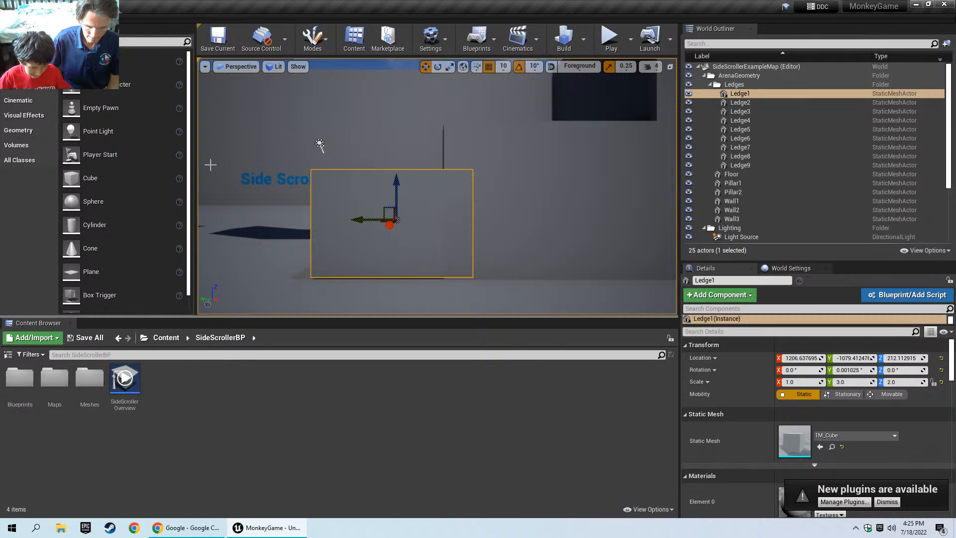
pyautogui.hotkey('ctrl', 'z')
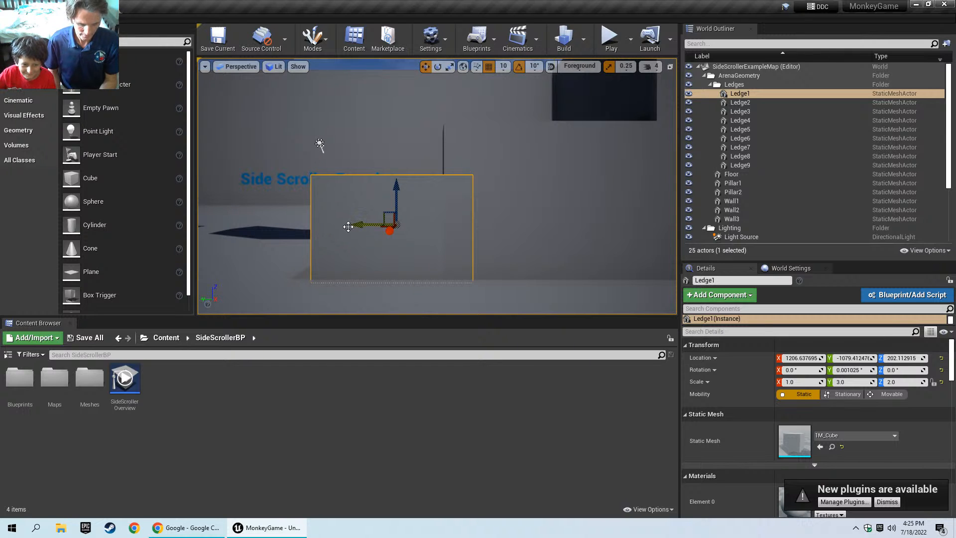
pyautogui.moveTo(389, 231); pyautogui.dragTo(391, 273)
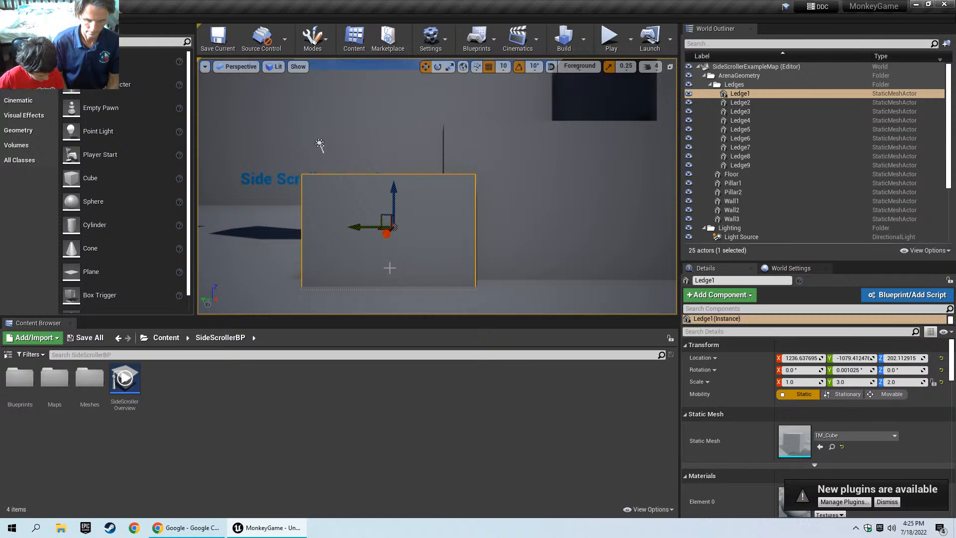
pyautogui.hotkey('ctrl', 'z')
# Move Ledge1 to about 1467 on X, and undo the extra sideways move along Y.
pyautogui.moveTo(405, 253); pyautogui.dragTo(553, 236)
pyautogui.moveTo(616, 237); pyautogui.dragTo(490, 292)
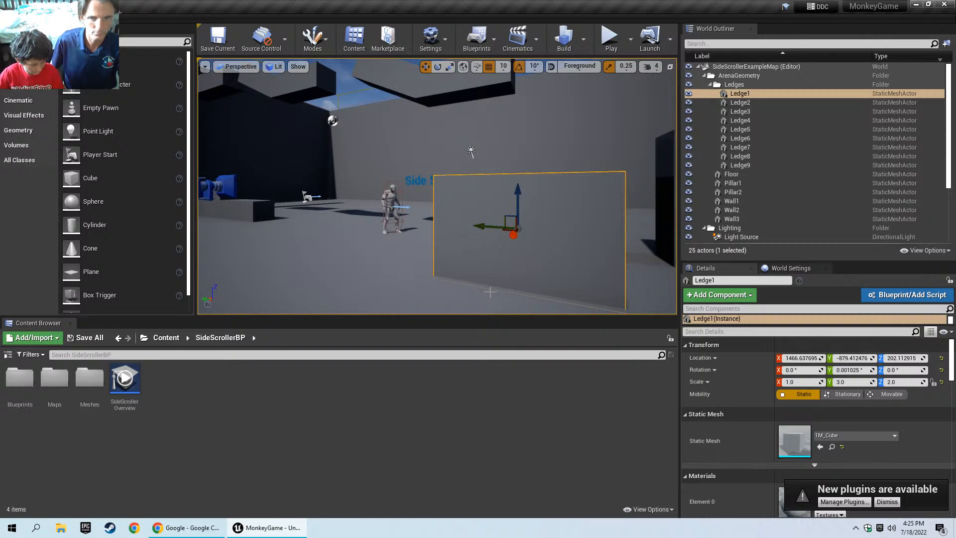
pyautogui.hotkey('ctrl', 'z')
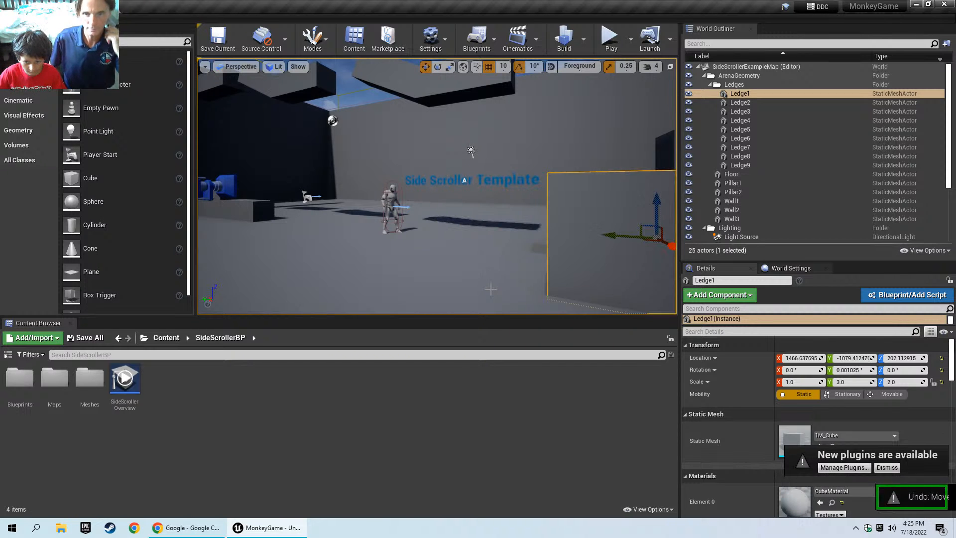
# Try rotating Ledge1 about all three axes, to about 470° on X, -10° on Y and 2° on Z.
pyautogui.moveTo(626, 275); pyautogui.dragTo(657, 301)
pyautogui.moveTo(431, 134); pyautogui.dragTo(442, 134)
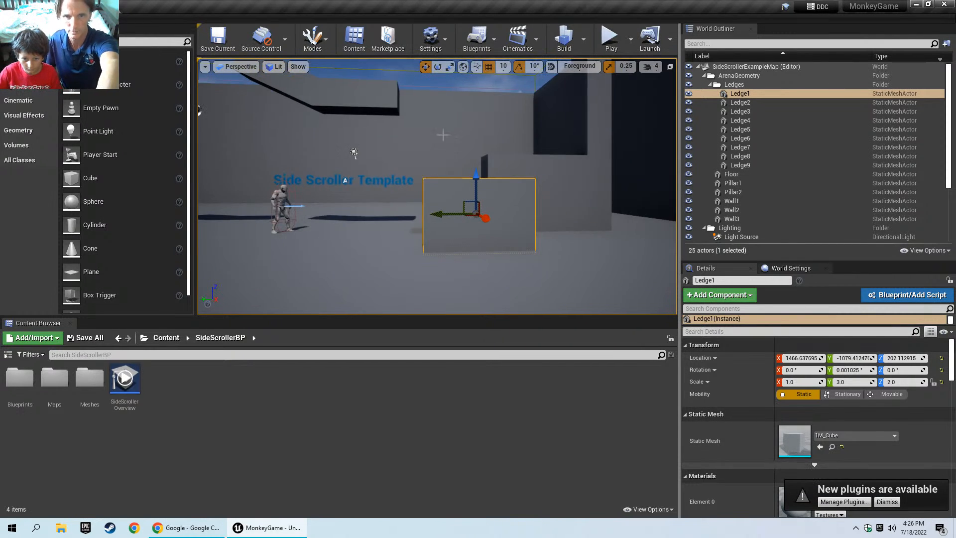
pyautogui.click(438, 67)
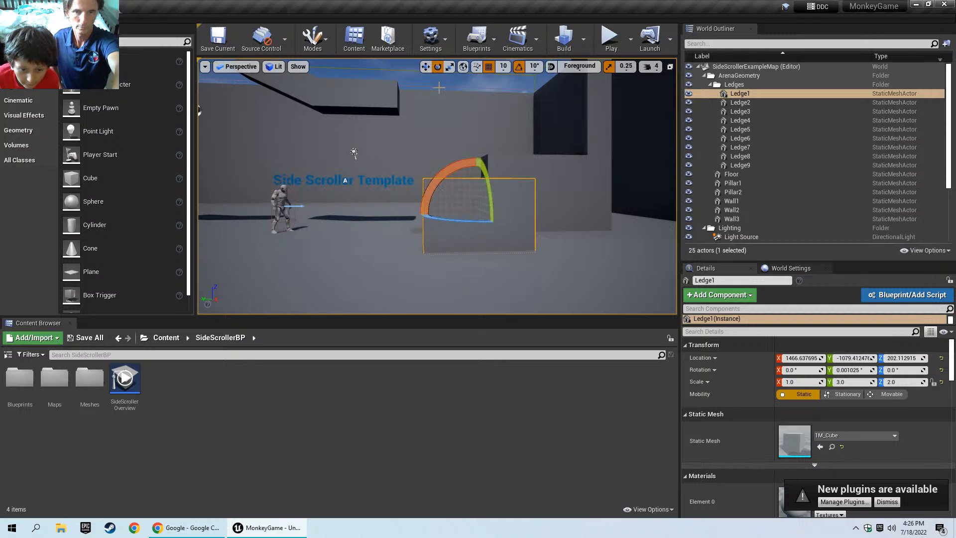
pyautogui.moveTo(442, 174); pyautogui.dragTo(410, 256)
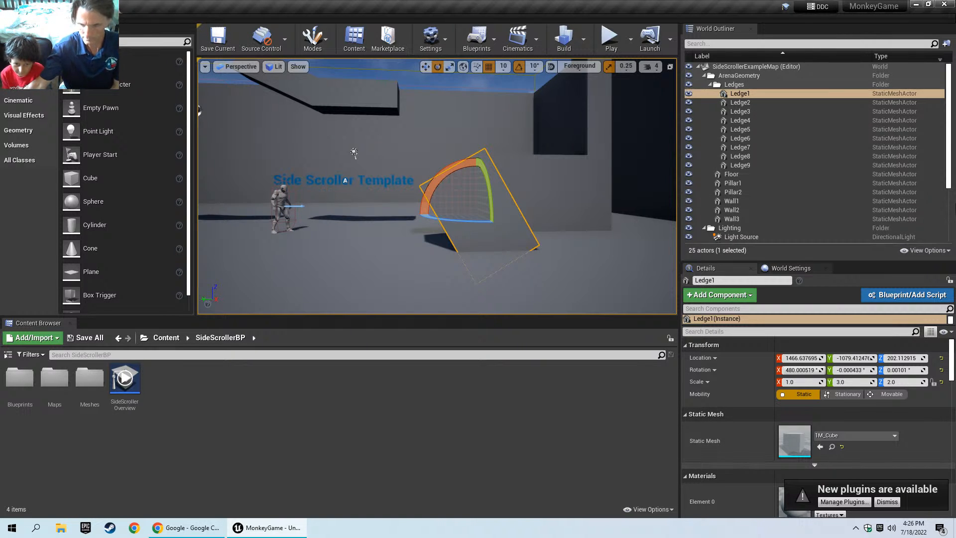
pyautogui.scroll(-1, 954, 214)
pyautogui.keyDown('alt'); pyautogui.moveTo(531, 186); pyautogui.dragTo(652, 188); pyautogui.keyUp('alt')
pyautogui.moveTo(435, 187)
pyautogui.keyDown('alt'); pyautogui.mouseDown()
pyautogui.moveTo(493, 187)
pyautogui.moveTo(435, 187)
pyautogui.moveTo(433, 268)
pyautogui.moveTo(440, 179)
pyautogui.moveTo(459, 237)
pyautogui.moveTo(441, 185)
pyautogui.mouseUp(); pyautogui.keyUp('alt')
pyautogui.moveTo(381, 196); pyautogui.dragTo(503, 158)
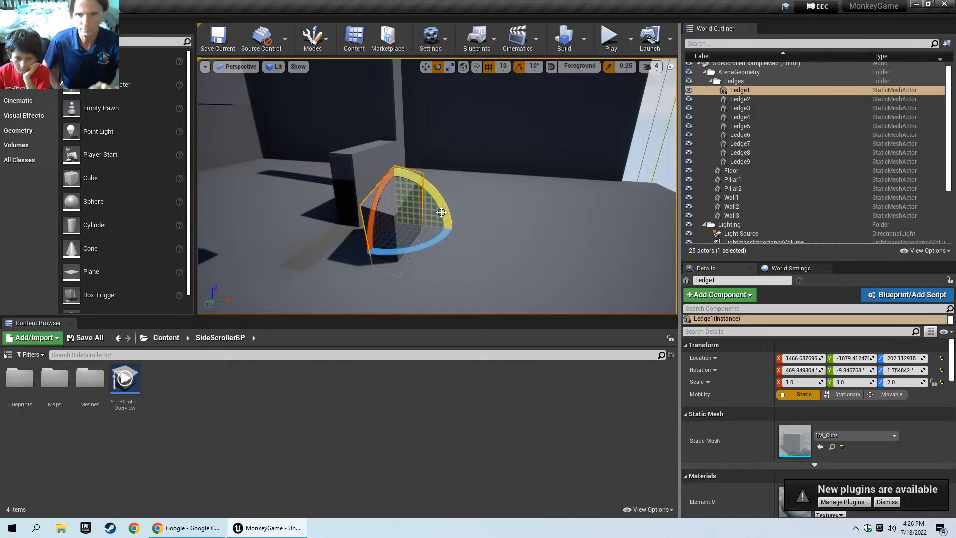
# Try scaling Ledge1, stretching it to 38.25 on X, flattening it on Z, and resizing it uniformly to 34.25, -1.0 and -4.0.
pyautogui.click(450, 67)
pyautogui.moveTo(407, 242)
pyautogui.mouseDown()
pyautogui.moveTo(488, 247)
pyautogui.moveTo(378, 239)
pyautogui.moveTo(415, 242)
pyautogui.moveTo(406, 242)
pyautogui.mouseUp()
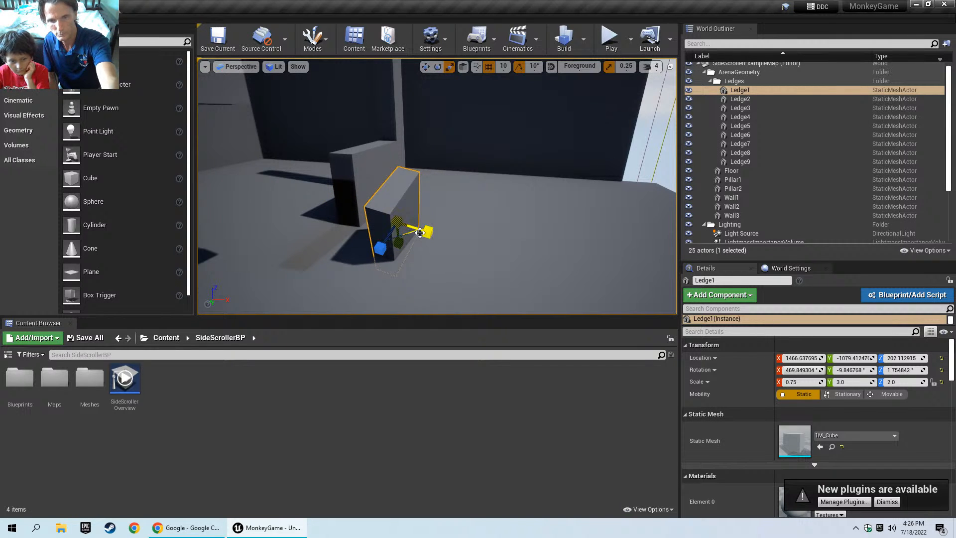
pyautogui.moveTo(405, 241); pyautogui.dragTo(463, 237)
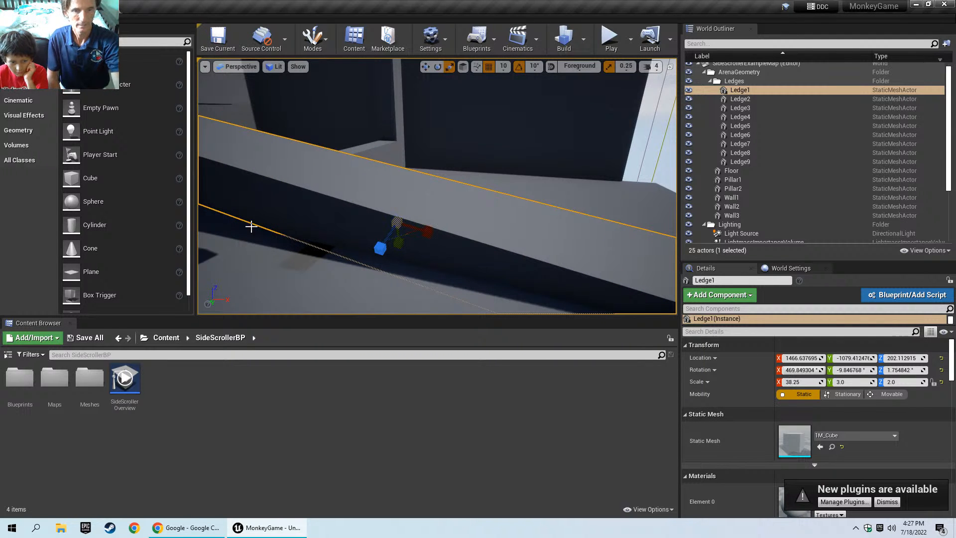
pyautogui.moveTo(378, 253)
pyautogui.mouseDown()
pyautogui.moveTo(376, 279)
pyautogui.moveTo(377, 243)
pyautogui.moveTo(377, 262)
pyautogui.moveTo(382, 254)
pyautogui.mouseUp()
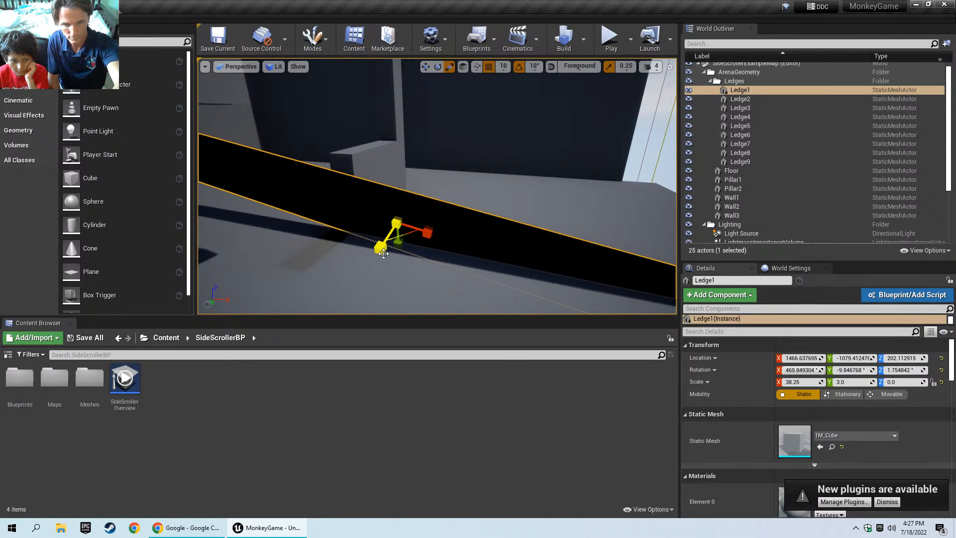
pyautogui.moveTo(397, 223)
pyautogui.mouseDown()
pyautogui.moveTo(397, 169)
pyautogui.moveTo(397, 224)
pyautogui.mouseUp()
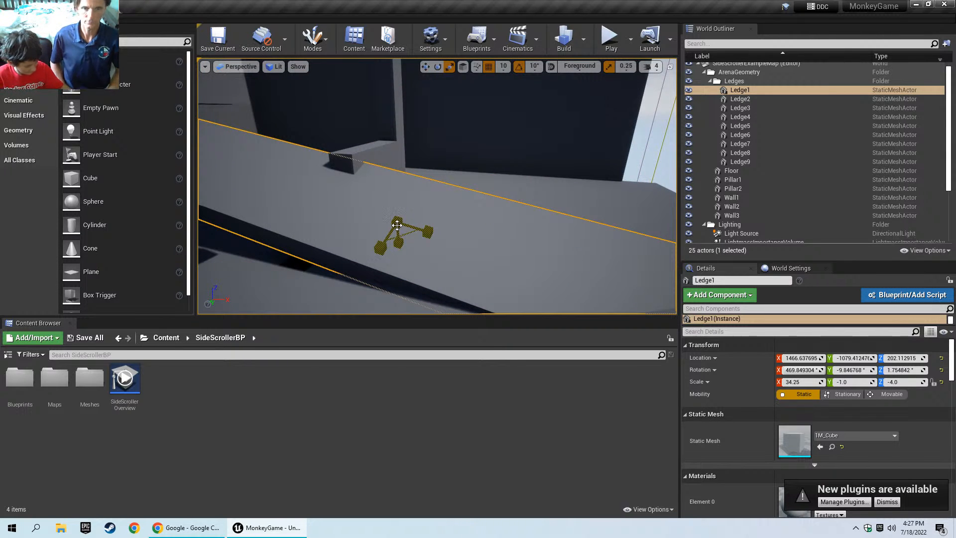
# Undo the trial scaling and rotation of Ledge1, along with its earlier moves on X and Y.
pyautogui.hotkey('ctrl', 'z')
pyautogui.hotkey('ctrl', 'z')
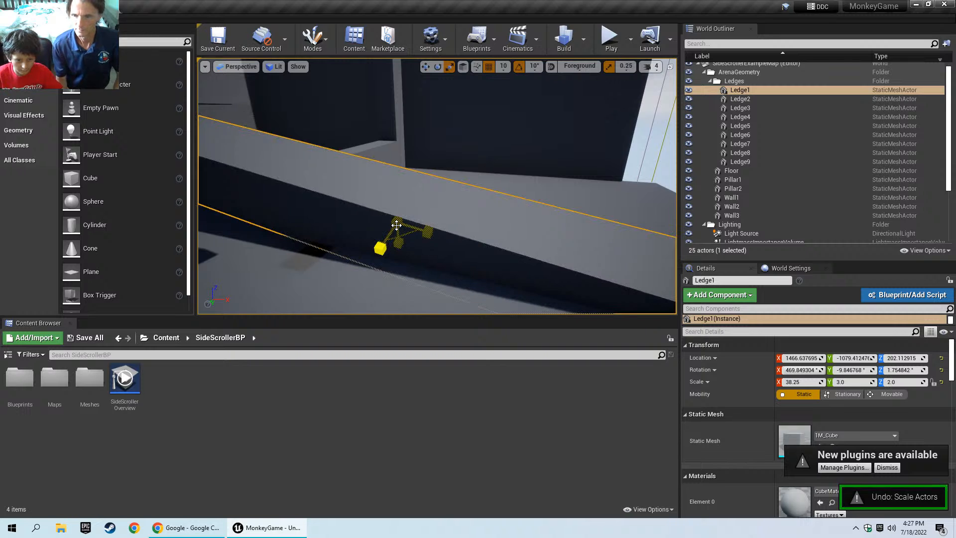
pyautogui.hotkey('ctrl', 'z')
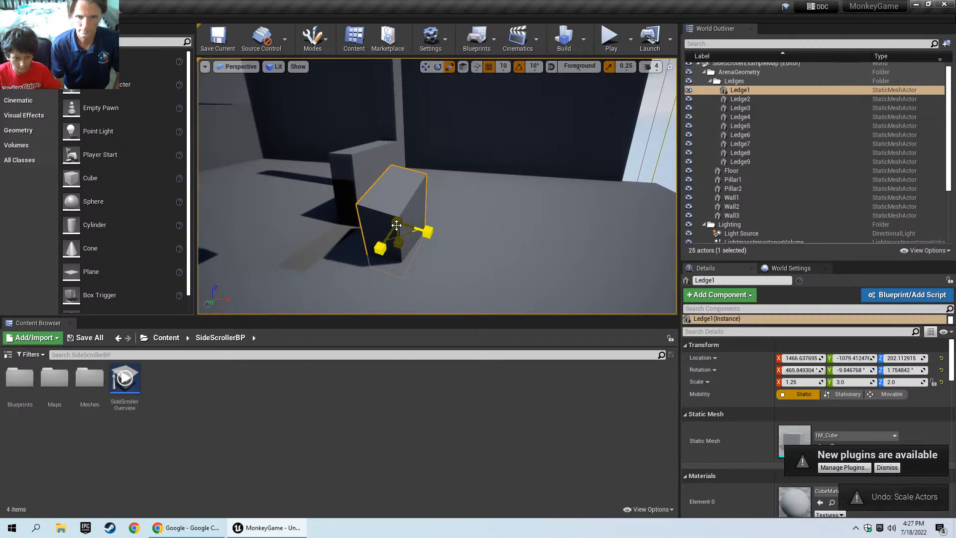
pyautogui.hotkey('ctrl', 'z')
pyautogui.hotkey('ctrl', 'z')
pyautogui.hotkey('ctrl', 'z')
pyautogui.hotkey('ctrl', 'z')
pyautogui.hotkey('ctrl', 'z')
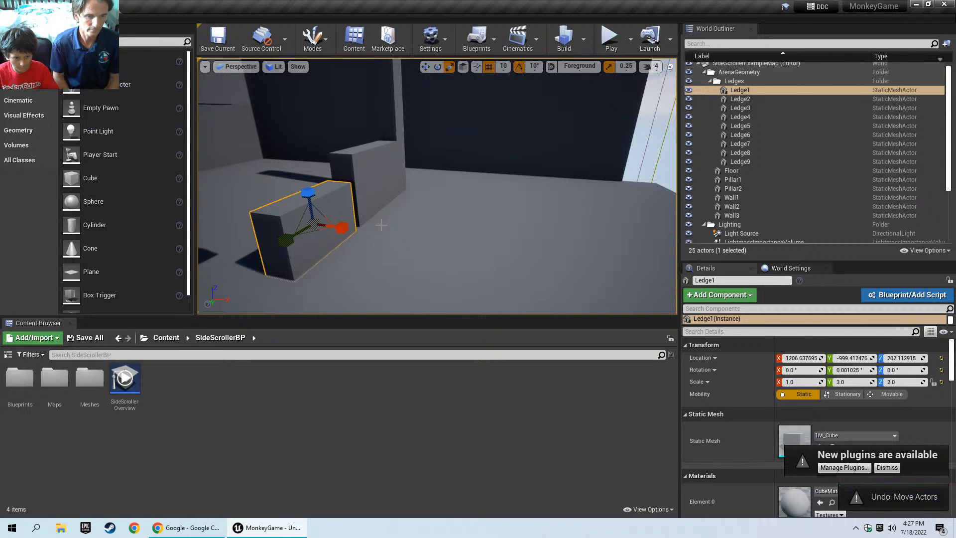
pyautogui.hotkey('ctrl', 'z')
pyautogui.hotkey('ctrl', 'z')
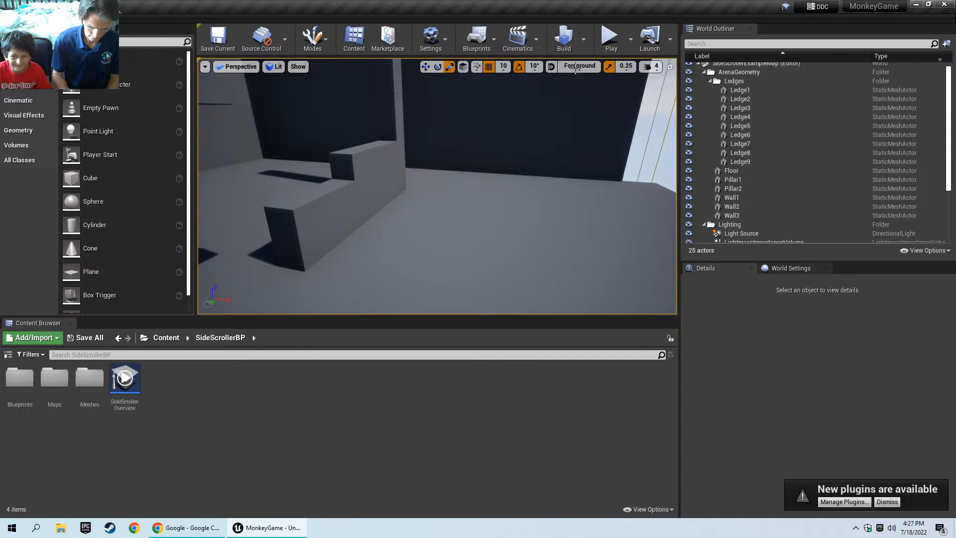
# Play the level in the editor, run the character both ways and jump across the ledges, and end the play session.
pyautogui.click(610, 40)
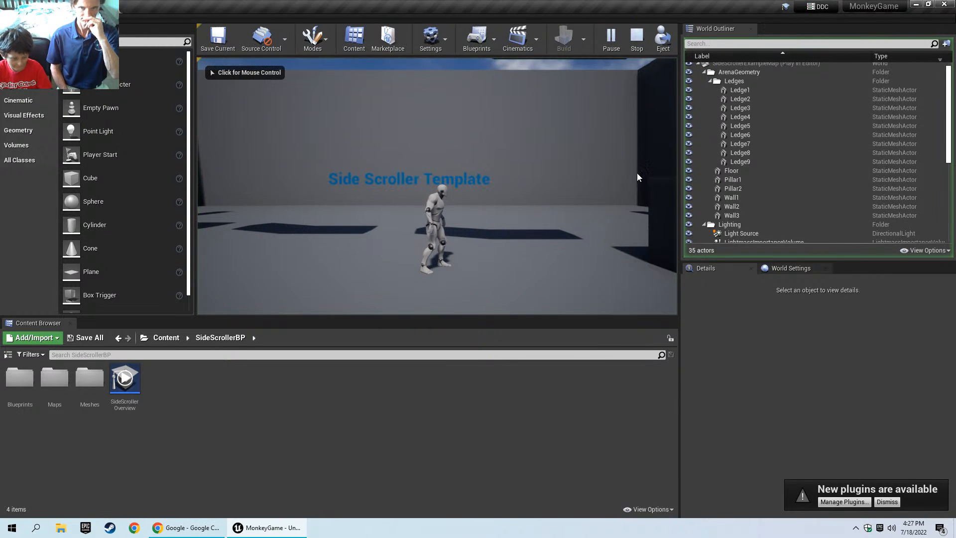
pyautogui.click(517, 229)
pyautogui.press('space')
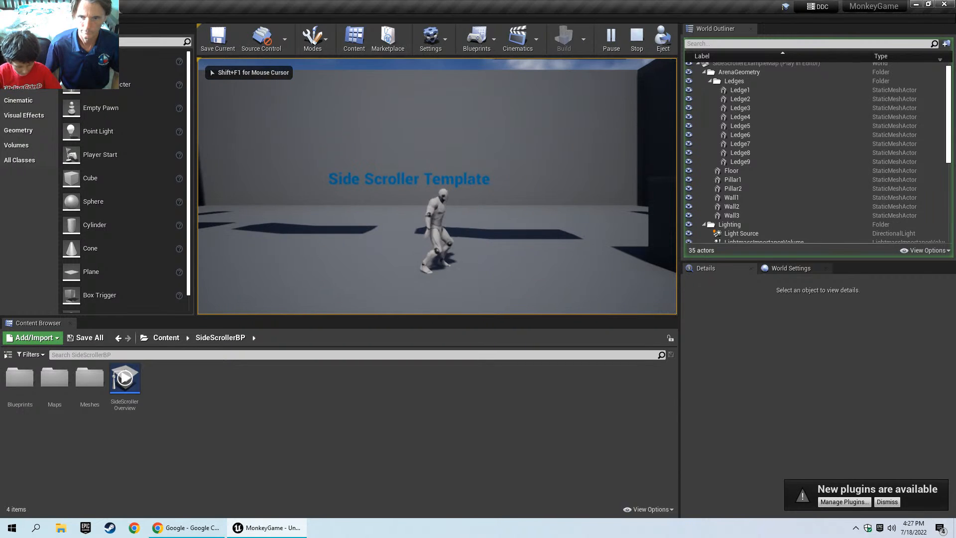
pyautogui.press('d')
pyautogui.press('space')
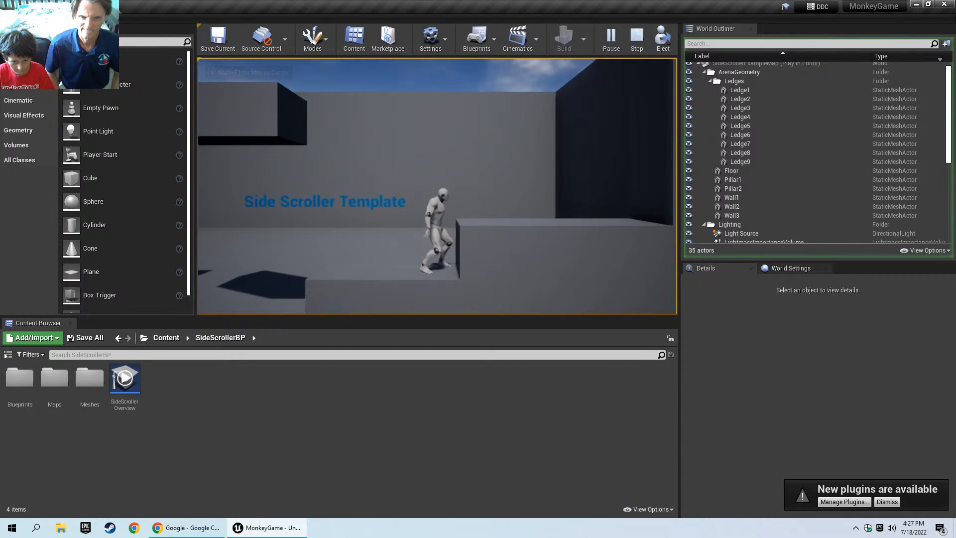
pyautogui.press('space')
pyautogui.press('a')
pyautogui.press('space')
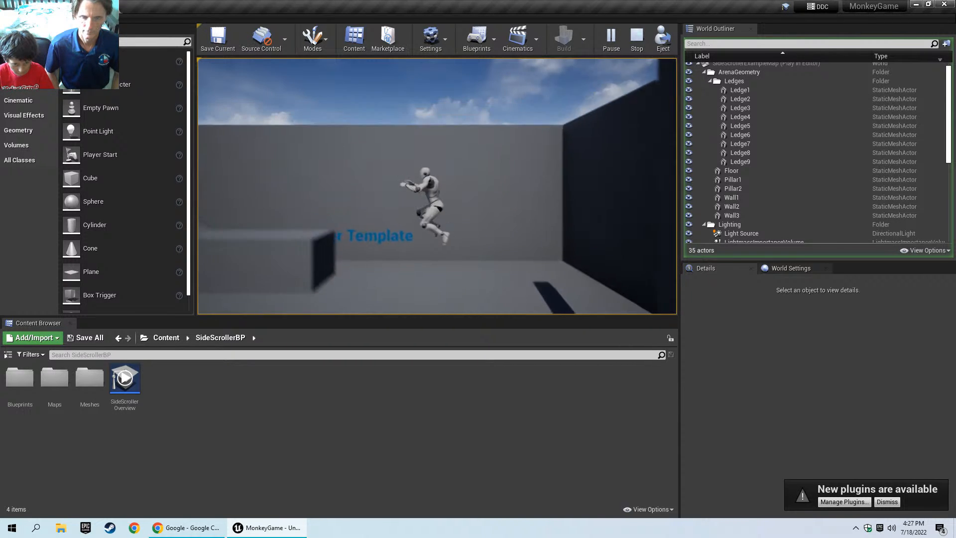
pyautogui.press('space')
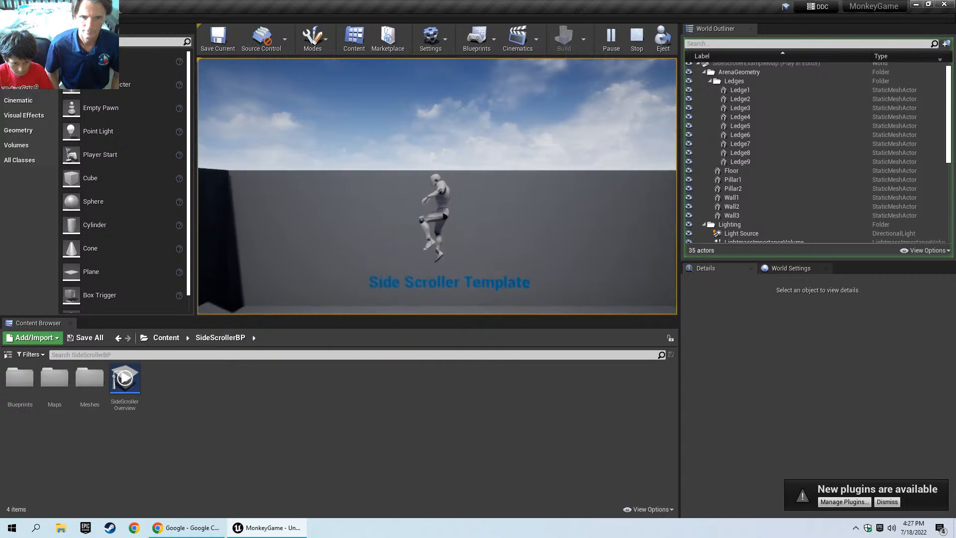
pyautogui.press('space')
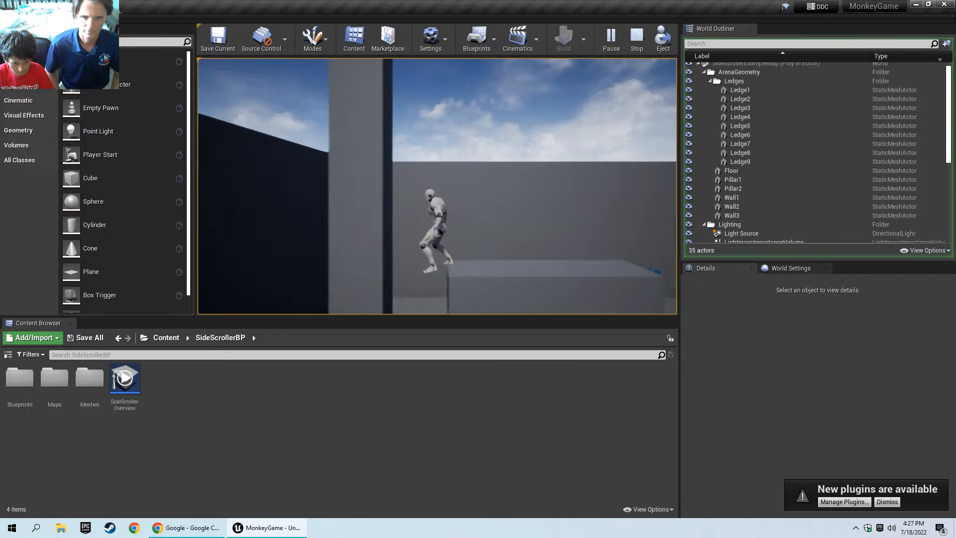
pyautogui.press('d')
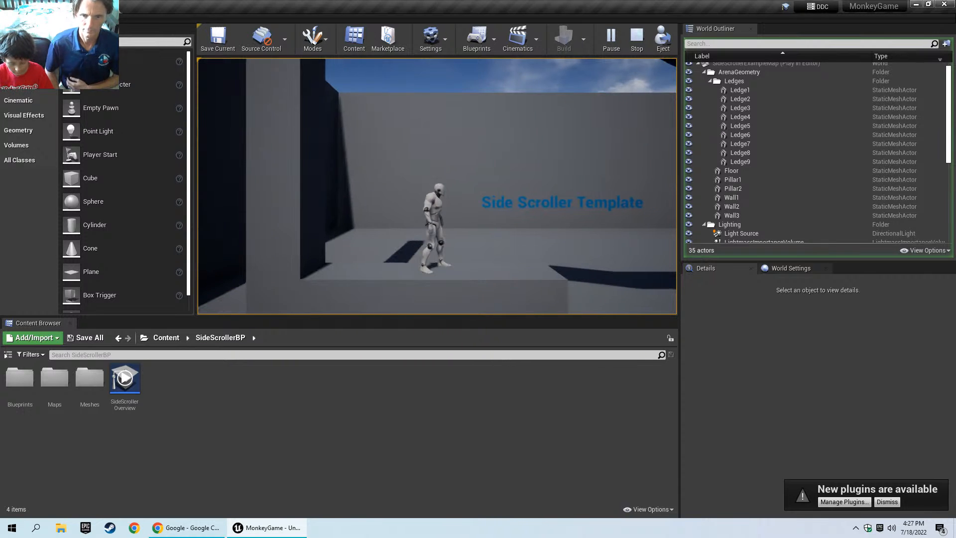
pyautogui.press('d')
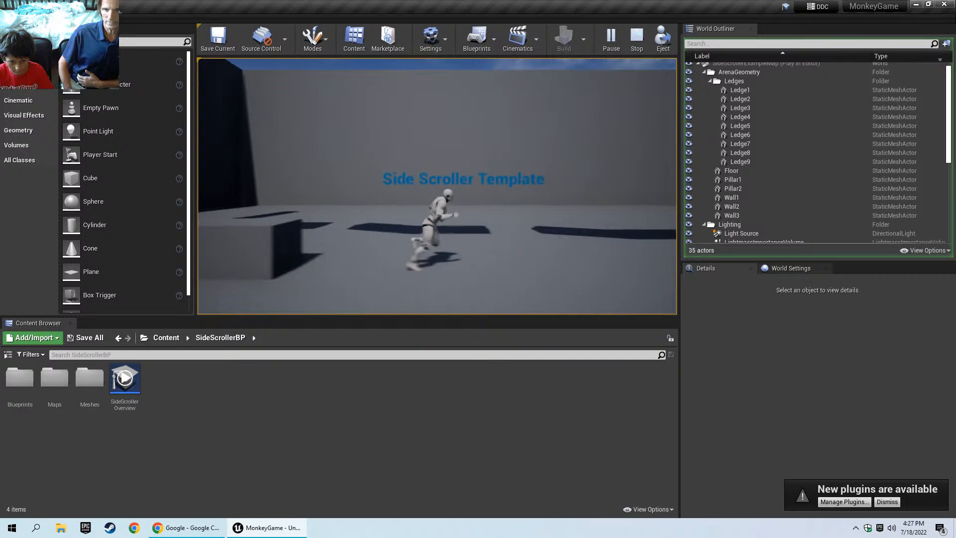
pyautogui.press('Escape')
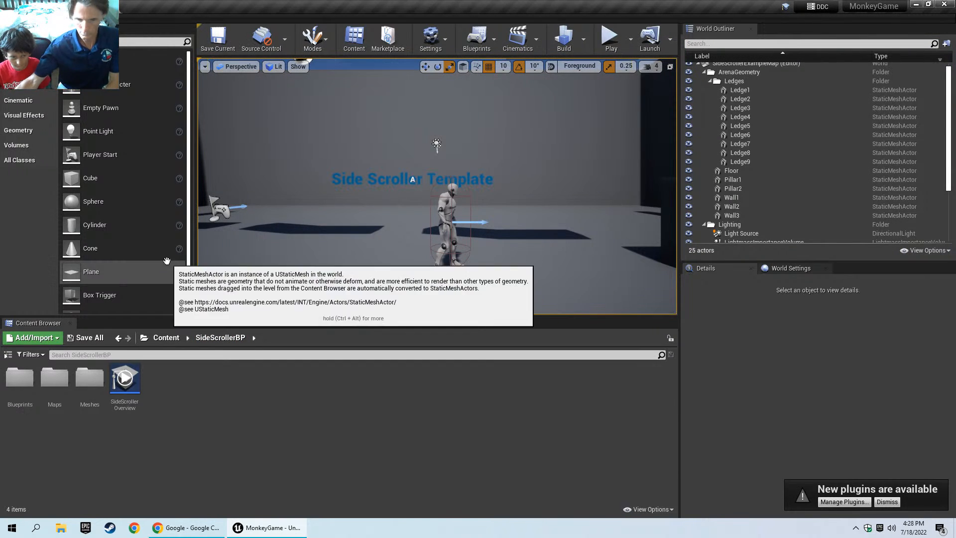
# Show the content folder tree, and raise Ledge1 to about 242 on Z.
pyautogui.click(11, 353)
pyautogui.moveTo(443, 208); pyautogui.dragTo(477, 215, button='right')
pyautogui.click(455, 193)
pyautogui.press('w')
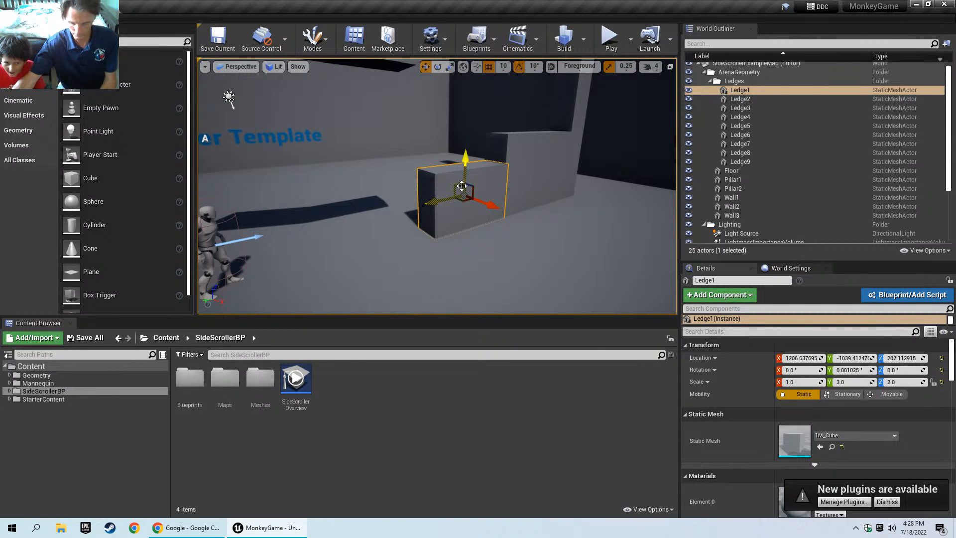
pyautogui.press('e')
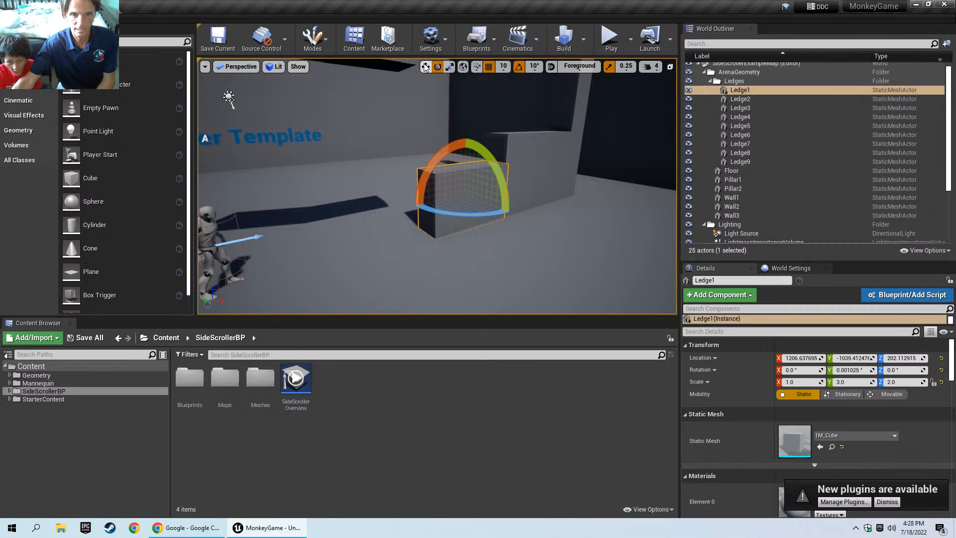
pyautogui.click(449, 67)
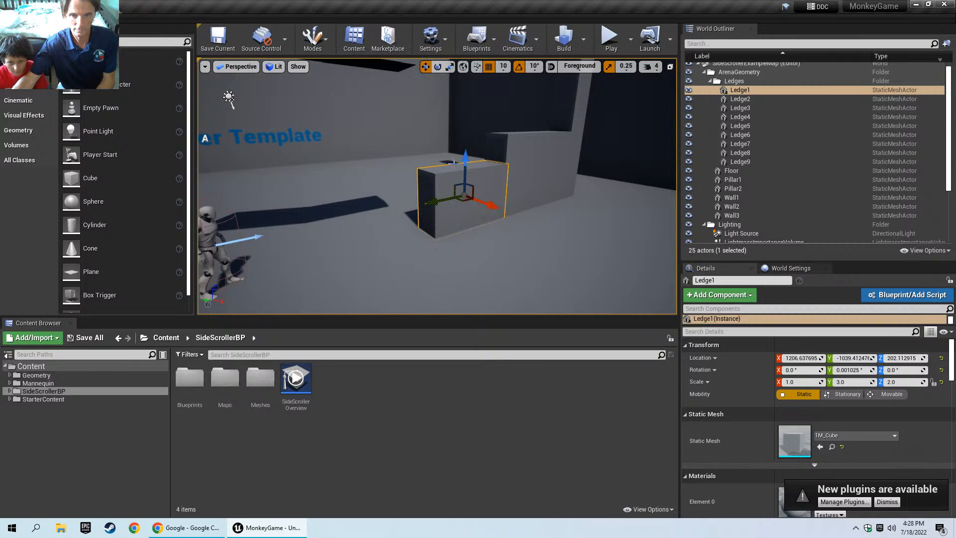
pyautogui.moveTo(459, 160); pyautogui.dragTo(490, 145)
# Enlarge Ledge1 to a scale of 1.5 on X, 3.5 on Y and 3.25 on Z.
pyautogui.press('e')
pyautogui.press('r')
pyautogui.moveTo(465, 151); pyautogui.dragTo(465, 136)
pyautogui.moveTo(464, 186); pyautogui.dragTo(464, 169)
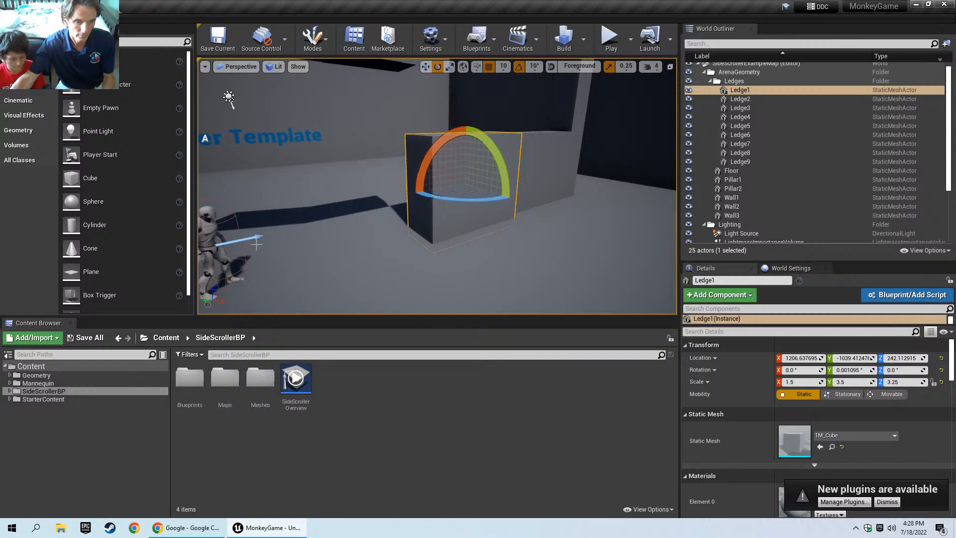
# Fly the view around the arena to examine the ledges, walls and enlarged Ledge1 from several distances and heights.
pyautogui.moveTo(358, 224); pyautogui.dragTo(316, 215, button='right')
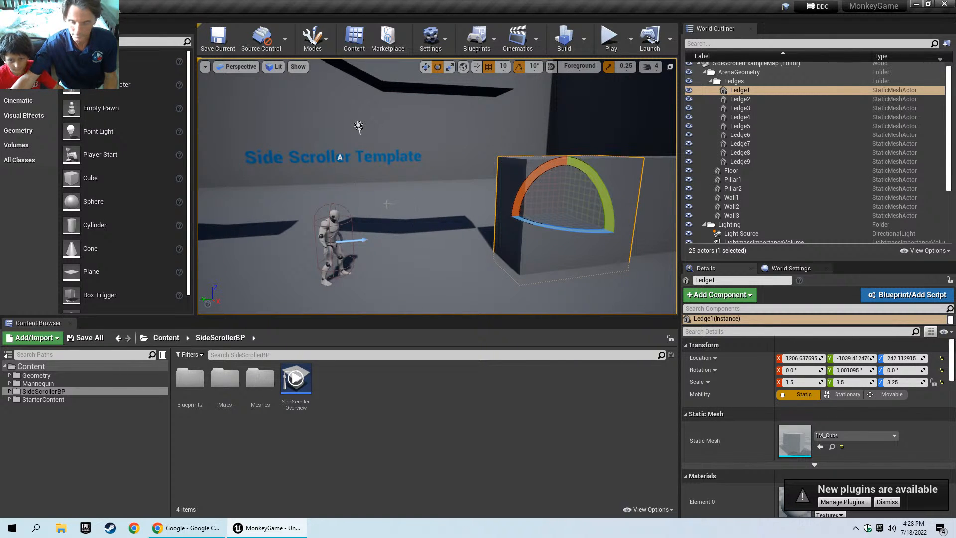
pyautogui.moveTo(413, 186); pyautogui.dragTo(388, 202, button='right')
pyautogui.press('s')
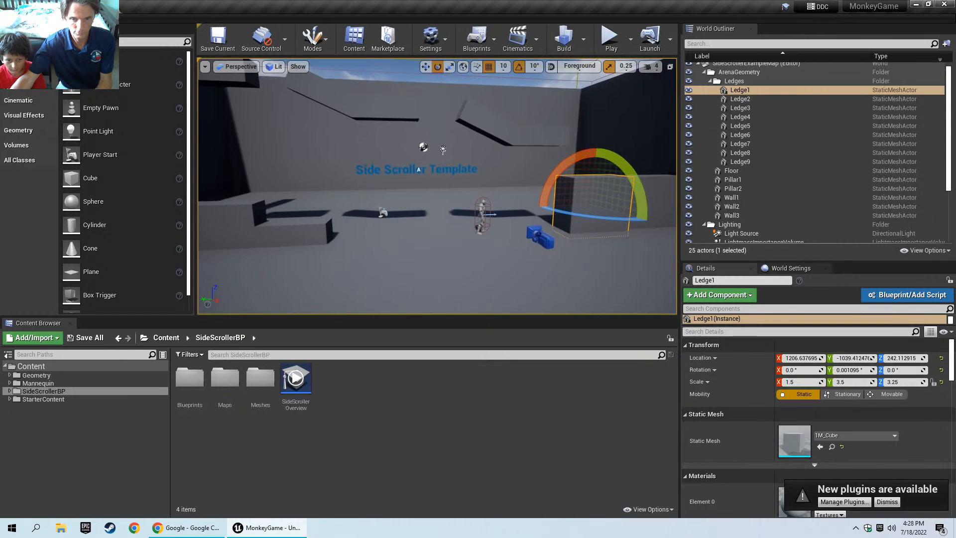
pyautogui.press('w')
pyautogui.press('s')
pyautogui.press('w')
pyautogui.moveTo(388, 202); pyautogui.dragTo(385, 211, button='right')
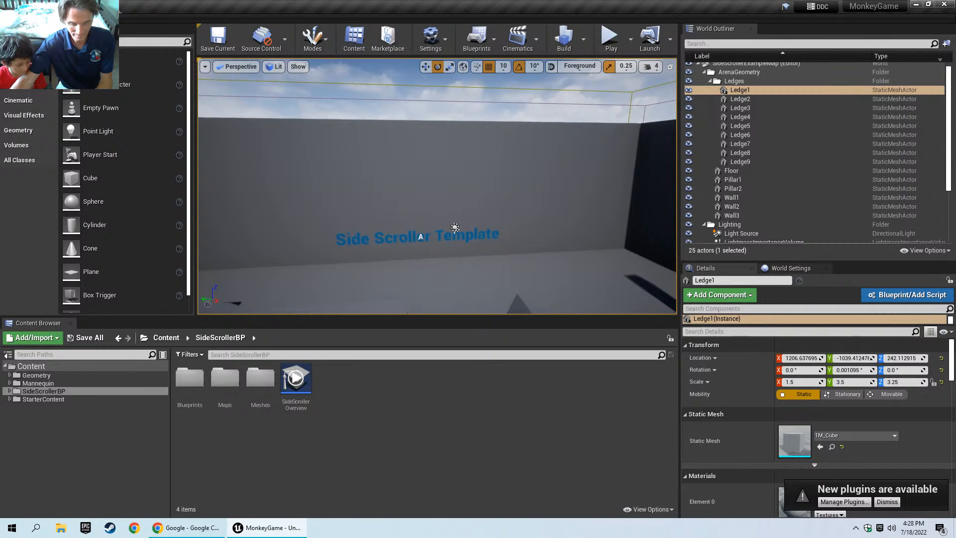
pyautogui.press('s')
pyautogui.press('a')
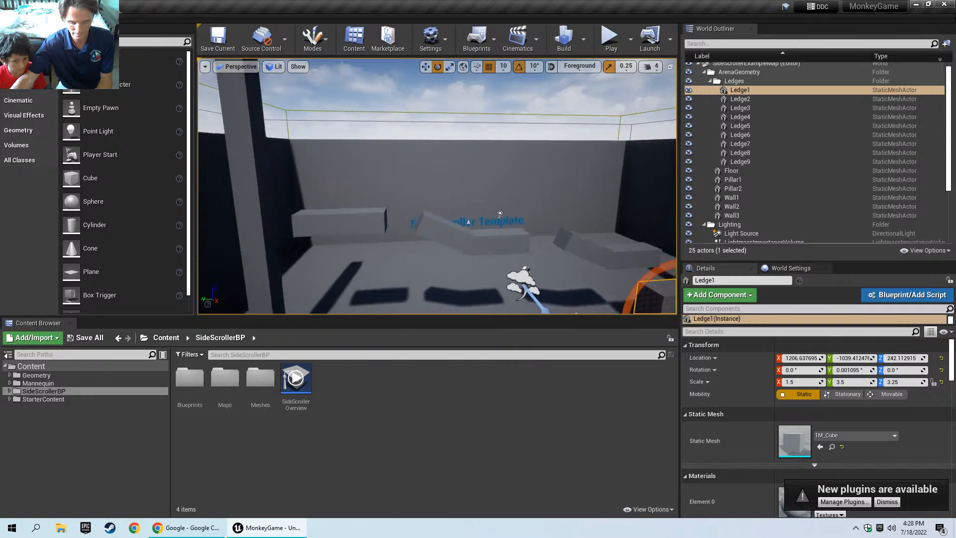
pyautogui.press('s')
pyautogui.press('d')
pyautogui.press('d')
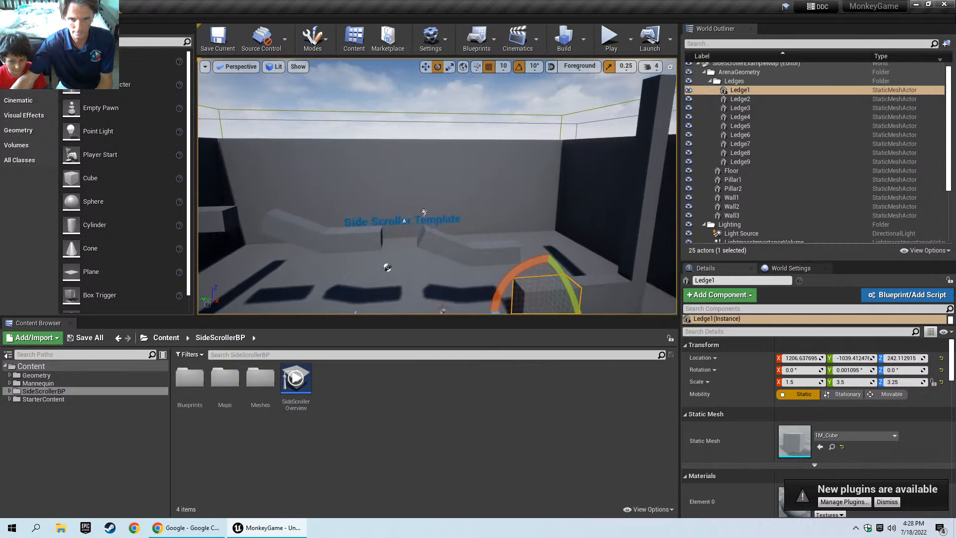
pyautogui.press('w')
pyautogui.press('s')
pyautogui.press('w')
pyautogui.press('s')
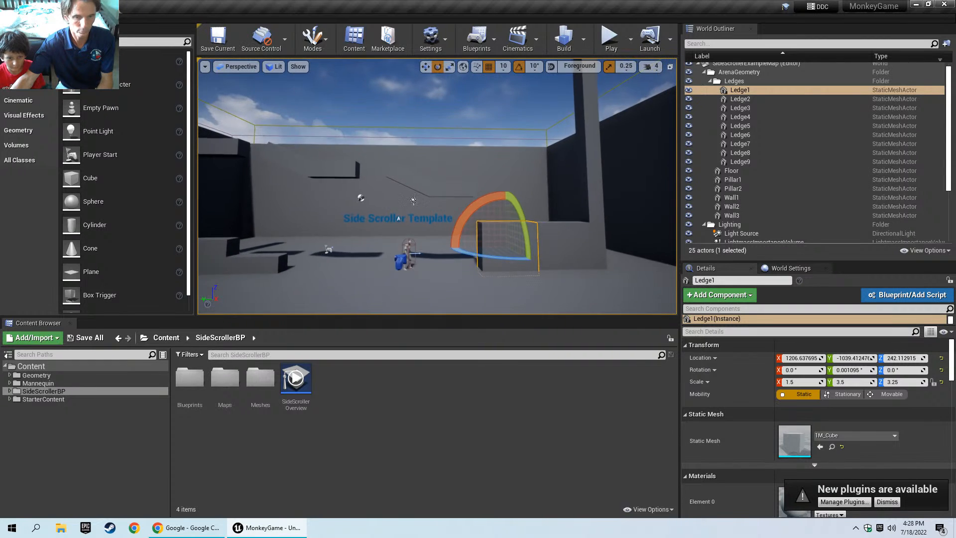
pyautogui.press('w')
pyautogui.press('e')
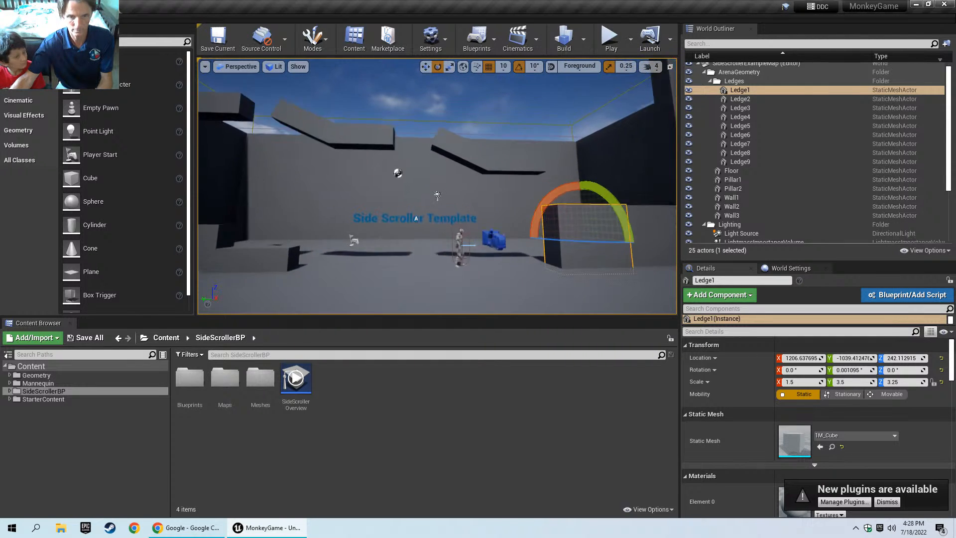
pyautogui.moveTo(437, 186); pyautogui.dragTo(399, 147, button='right')
pyautogui.press('s')
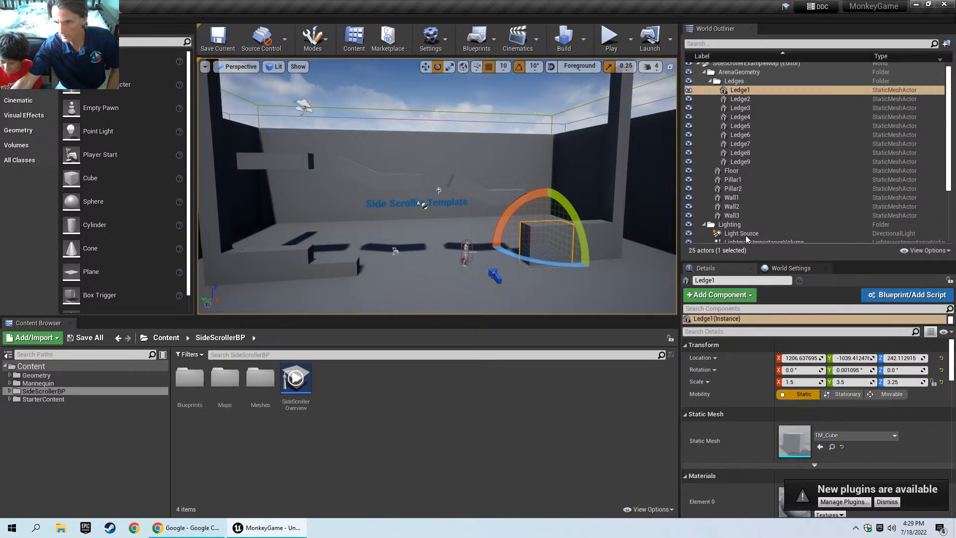
# Select Ledge2 and then Ledge1 in the level to identify each in the actor list.
pyautogui.click(597, 233)
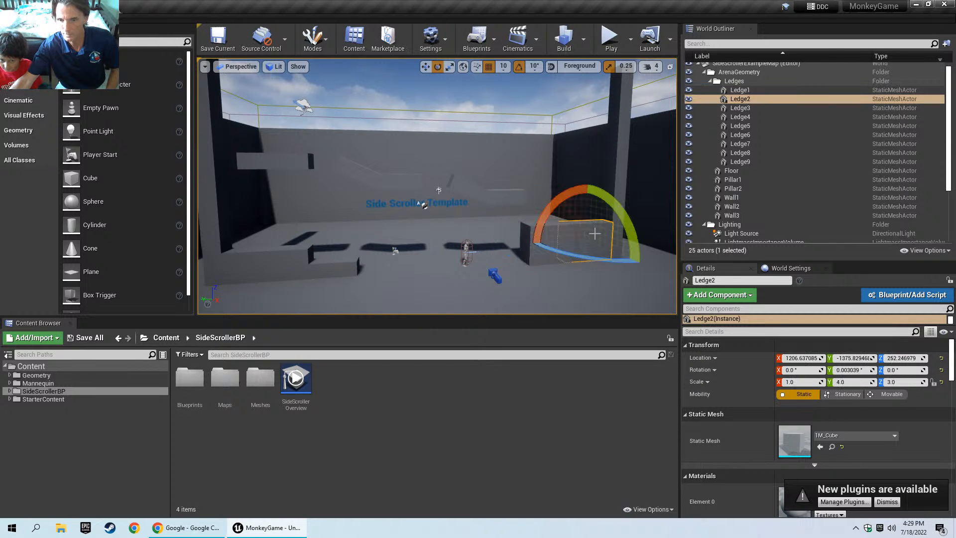
pyautogui.click(548, 234)
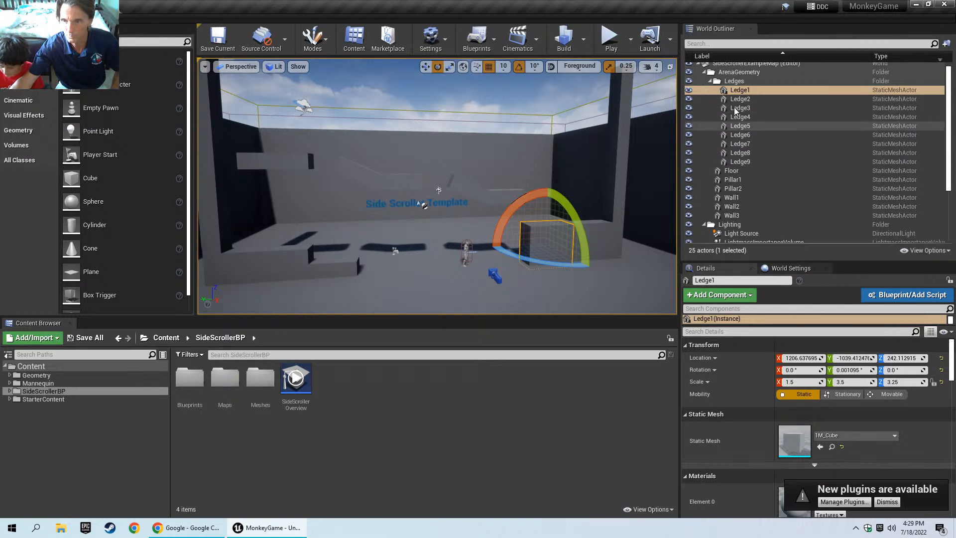
# Move Ledge1 along Y to about -999 and raise it to about 302 on Z.
pyautogui.click(737, 91)
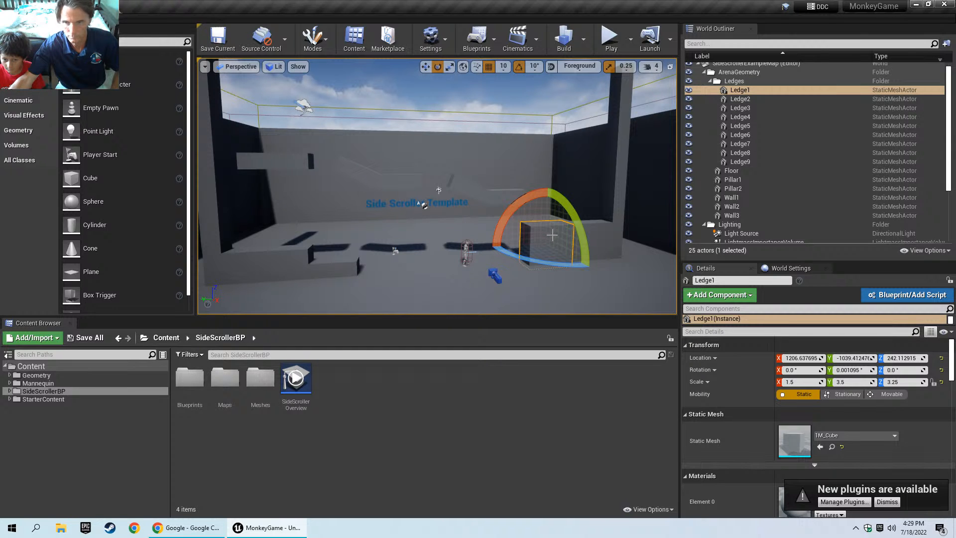
pyautogui.click(738, 92)
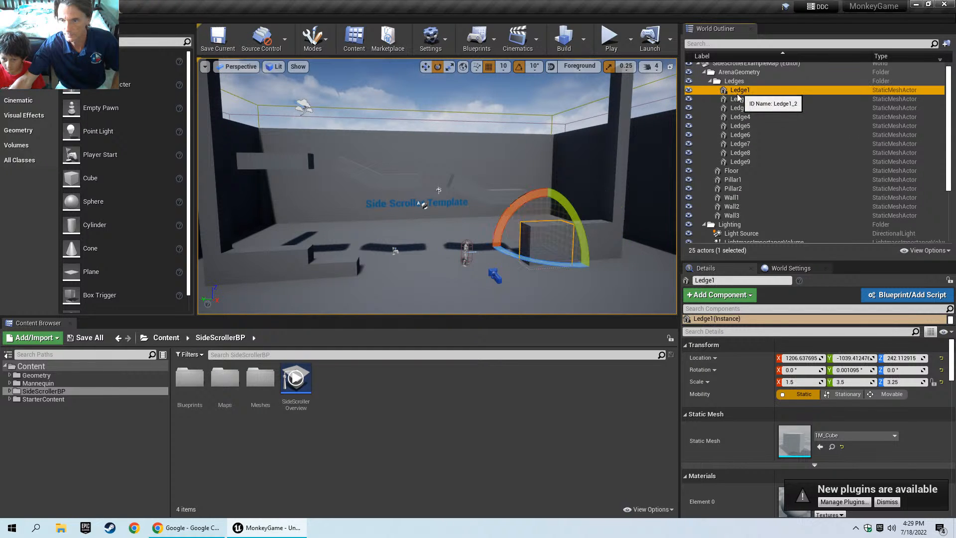
pyautogui.click(713, 270)
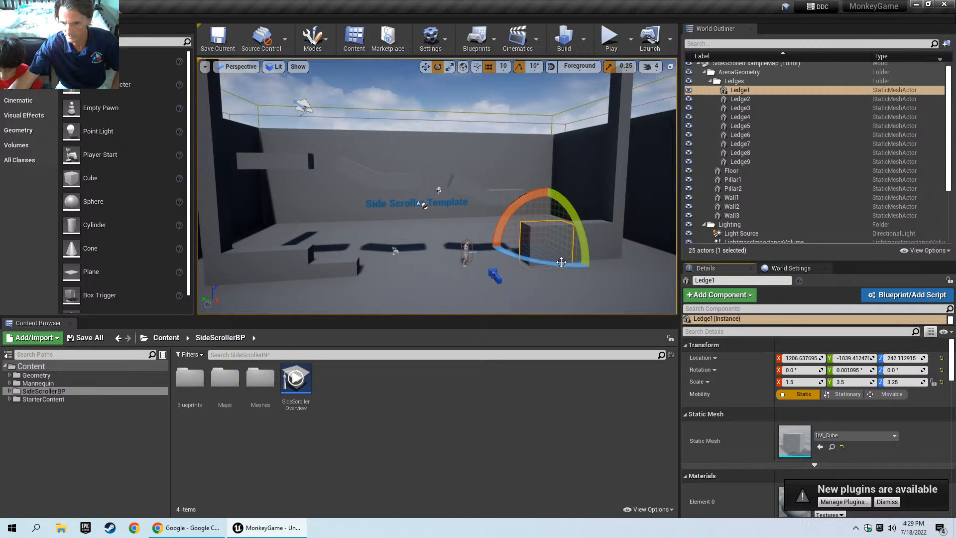
pyautogui.press('w')
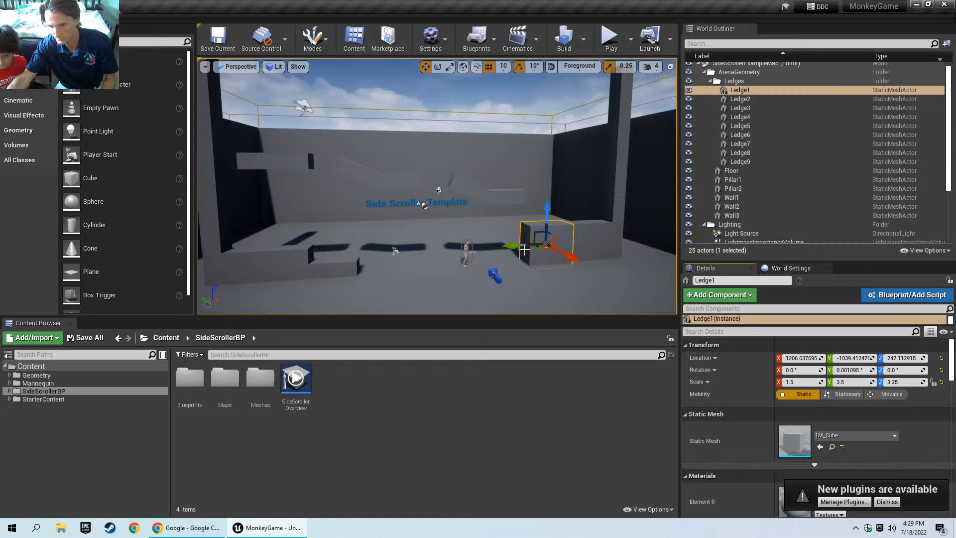
pyautogui.moveTo(519, 254)
pyautogui.mouseDown()
pyautogui.moveTo(482, 254)
pyautogui.moveTo(520, 251)
pyautogui.mouseUp()
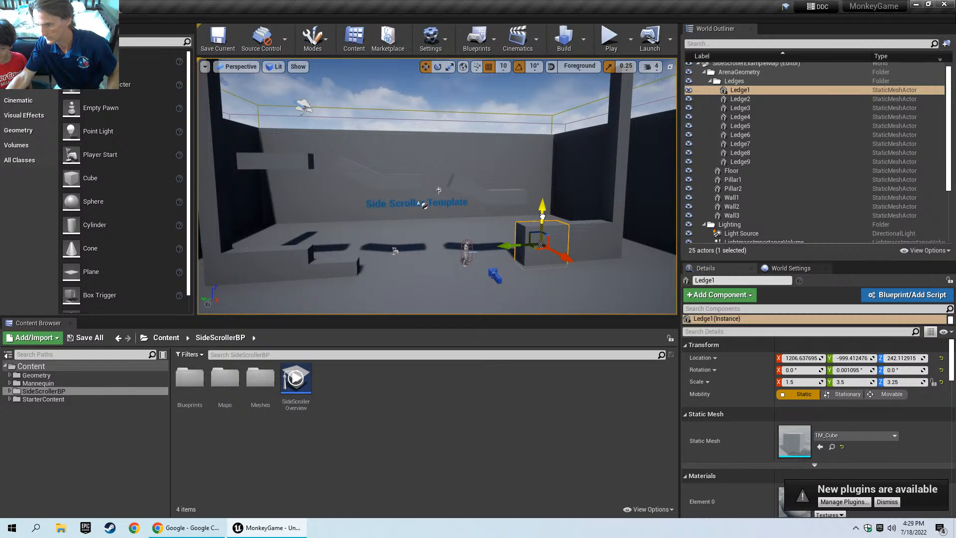
pyautogui.moveTo(542, 216)
pyautogui.mouseDown()
pyautogui.moveTo(543, 182)
pyautogui.moveTo(559, 216)
pyautogui.moveTo(555, 249)
pyautogui.moveTo(553, 181)
pyautogui.moveTo(552, 199)
pyautogui.moveTo(538, 200)
pyautogui.mouseUp()
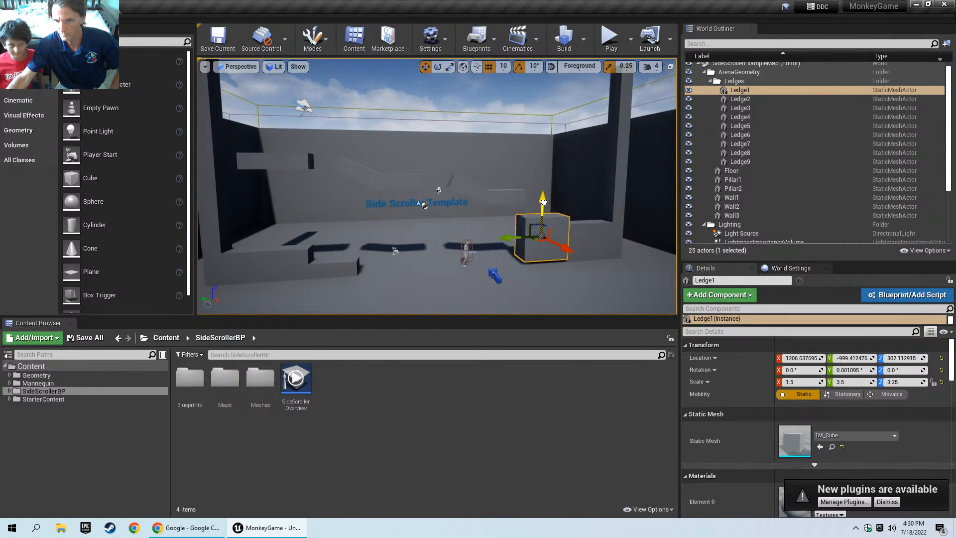
# Set Ledge1's Z location to 600.
pyautogui.click(904, 358)
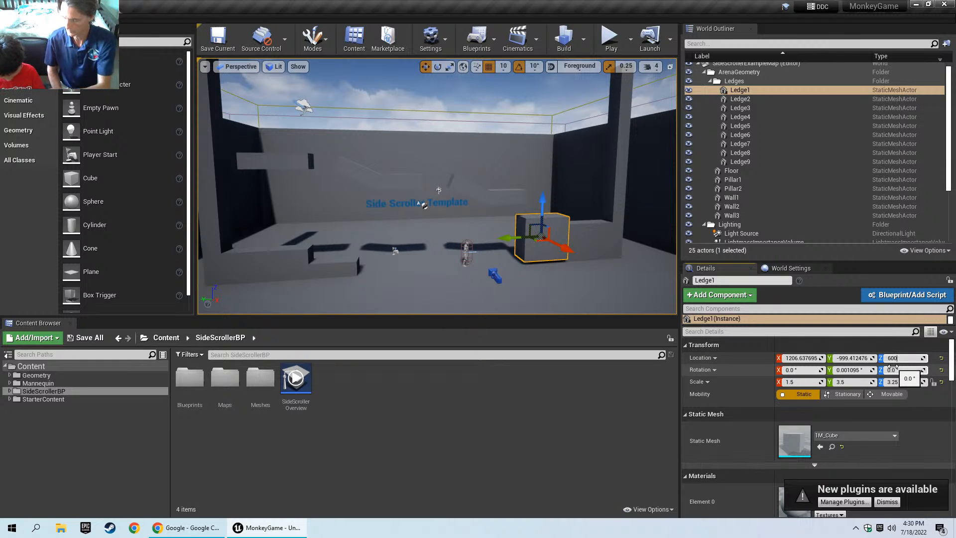
pyautogui.press('Return')
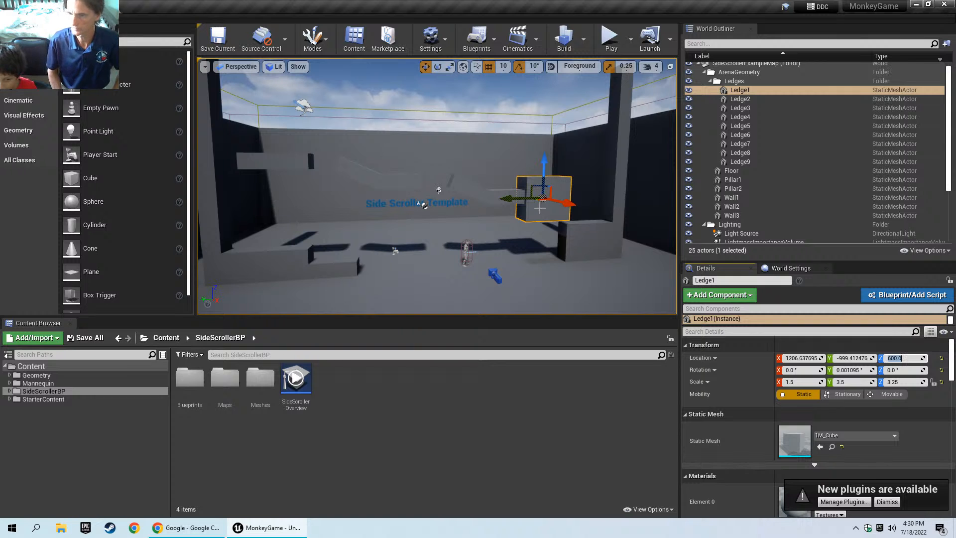
pyautogui.moveTo(539, 207); pyautogui.dragTo(578, 217)
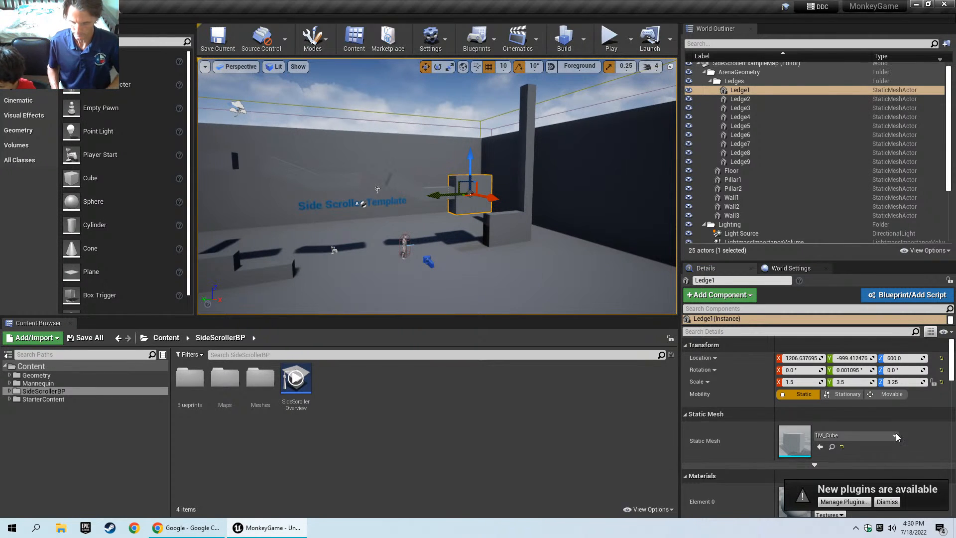
pyautogui.click(894, 358)
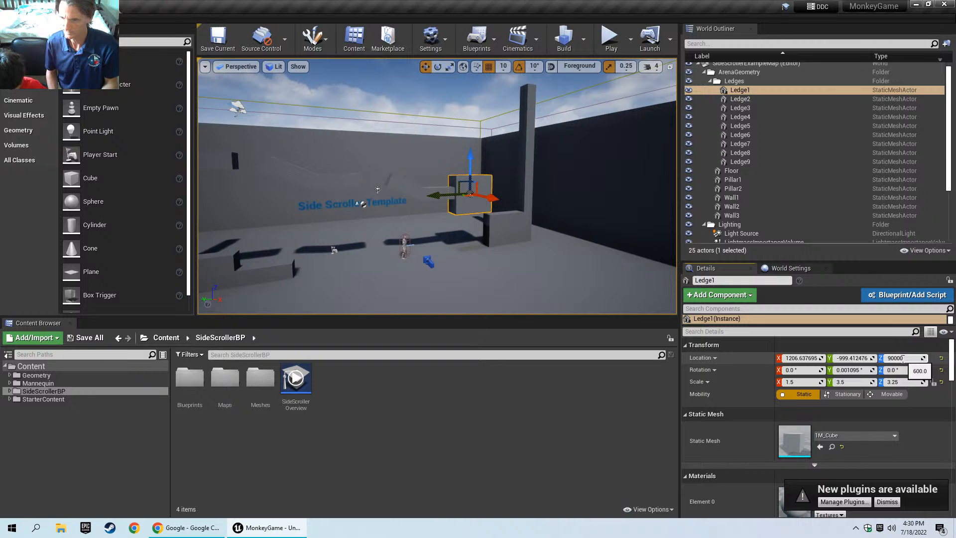
pyautogui.write('9000000000000')
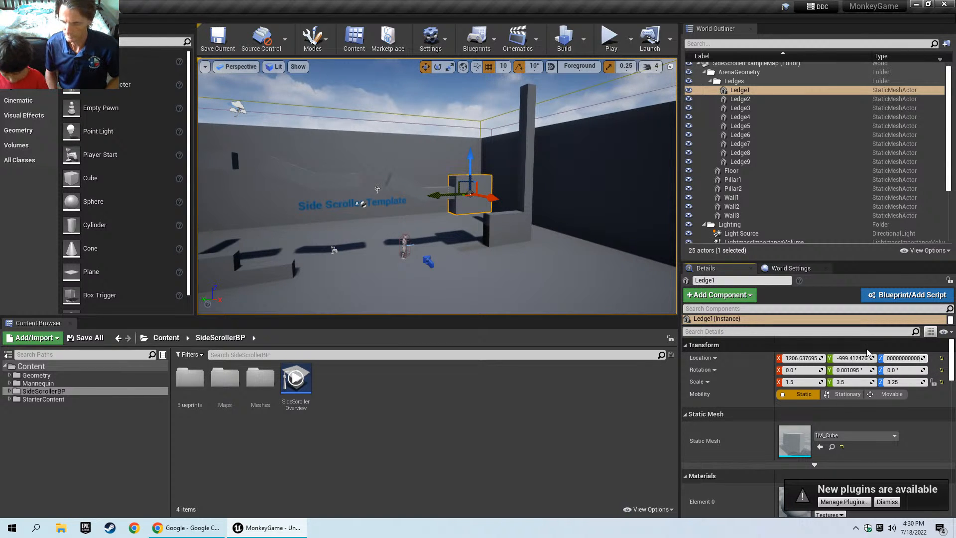
pyautogui.press('Return')
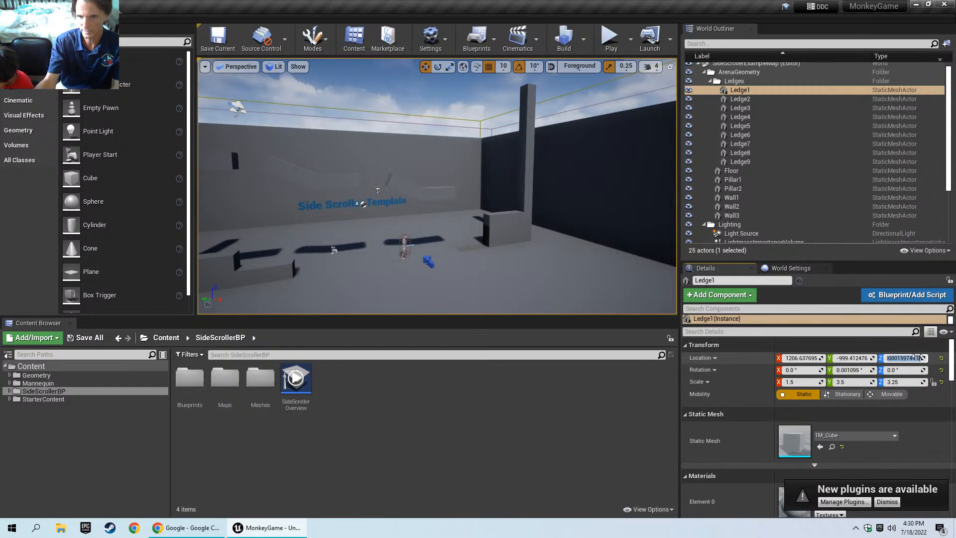
# Look around the arena for the displaced Ledge1, and focus the view on it from the actor list.
pyautogui.moveTo(498, 214); pyautogui.dragTo(458, 199)
pyautogui.moveTo(378, 150); pyautogui.dragTo(423, 150, button='right')
pyautogui.moveTo(486, 302); pyautogui.dragTo(514, 281, button='right')
pyautogui.click(541, 230)
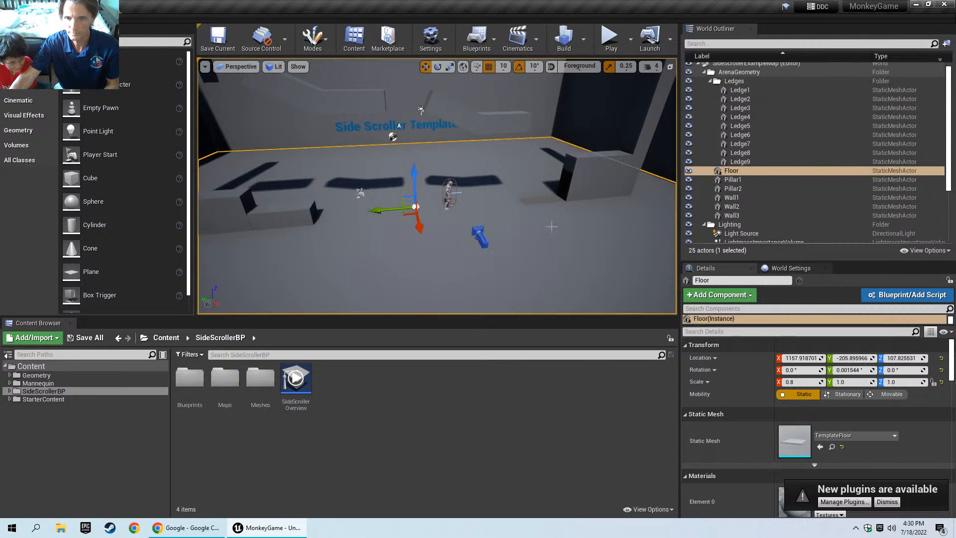
pyautogui.click(741, 91)
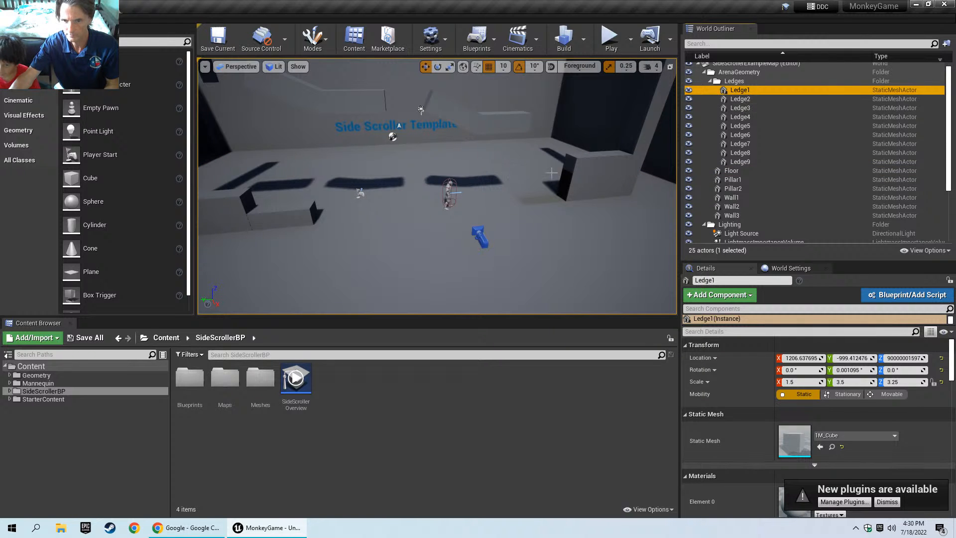
pyautogui.doubleClick(740, 91)
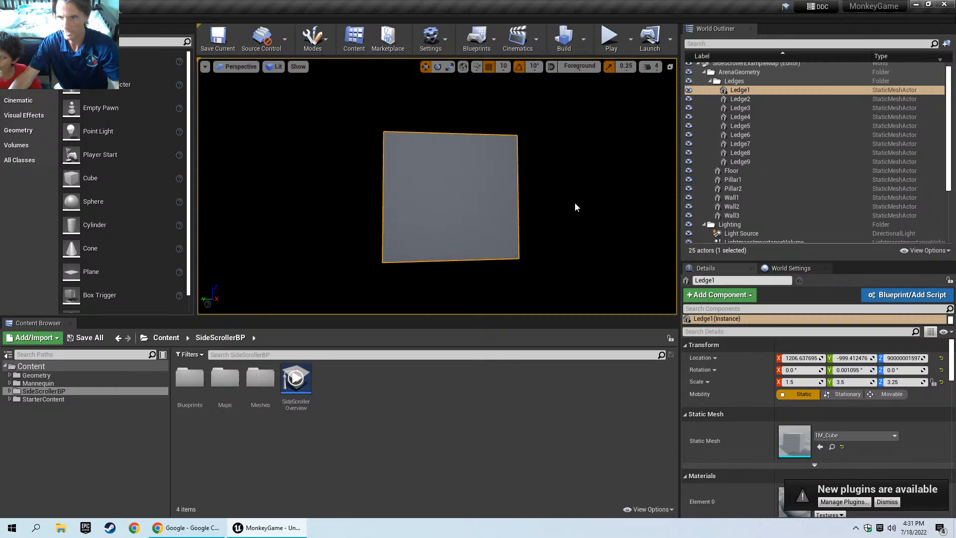
# Return Ledge1 to a Z location of 600 and bring it into view within the arena.
pyautogui.click(911, 358)
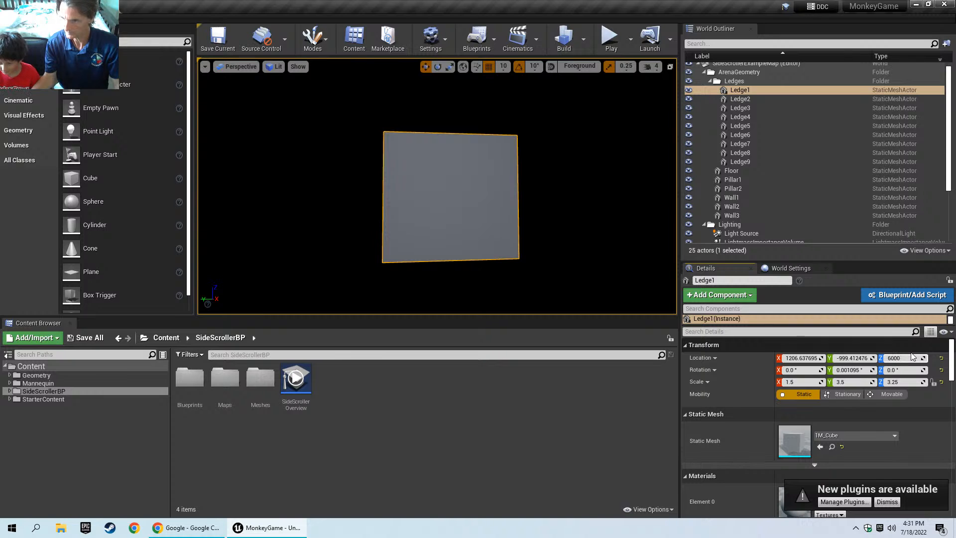
pyautogui.press('Return')
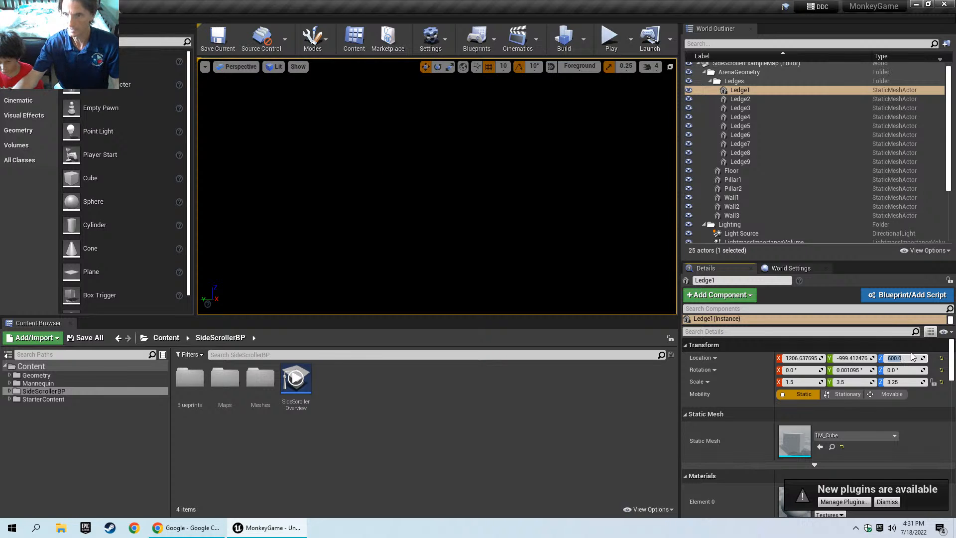
pyautogui.doubleClick(740, 91)
pyautogui.moveTo(477, 182); pyautogui.dragTo(448, 229, button='right')
pyautogui.press('s')
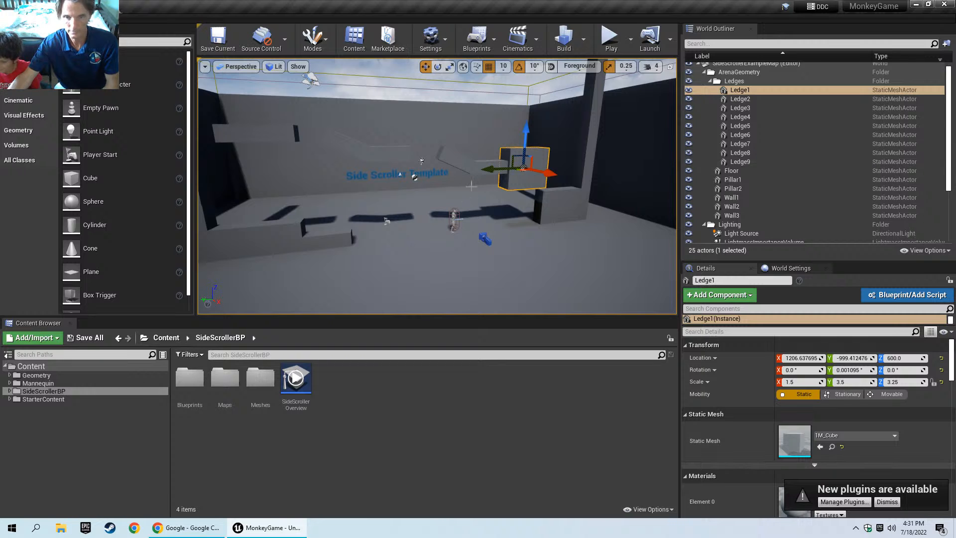
# Select Ledge3, the floor and Ledge6 to identify each one in the level.
pyautogui.click(465, 172)
pyautogui.click(491, 166)
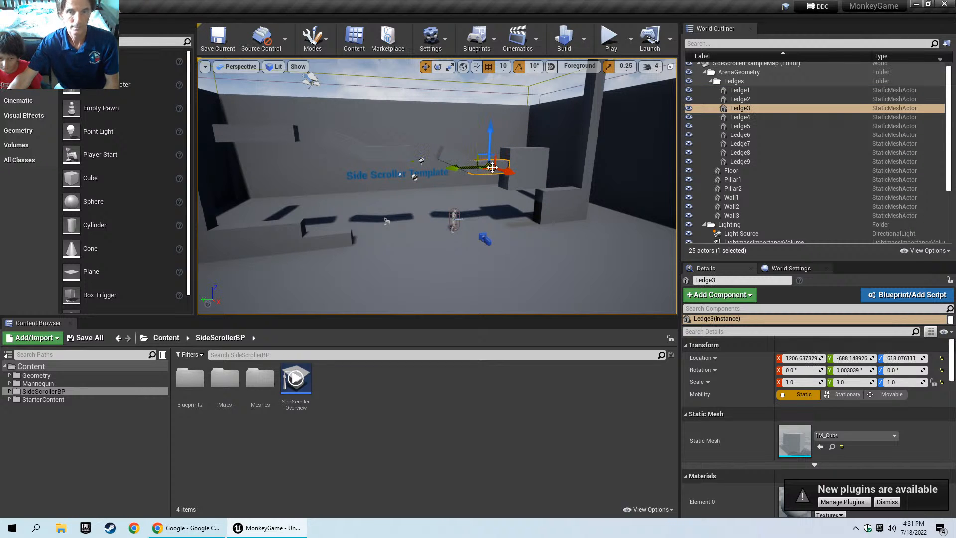
pyautogui.click(427, 232)
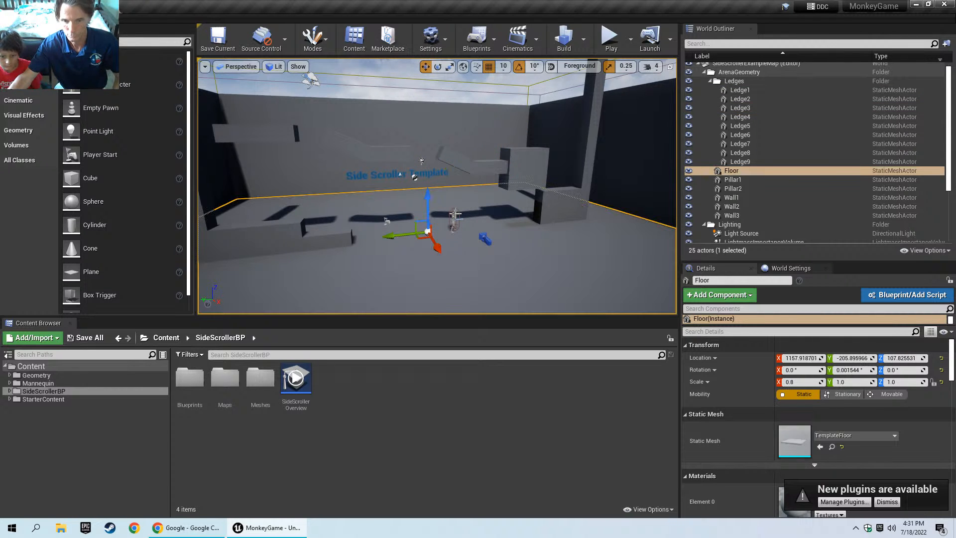
pyautogui.click(479, 168)
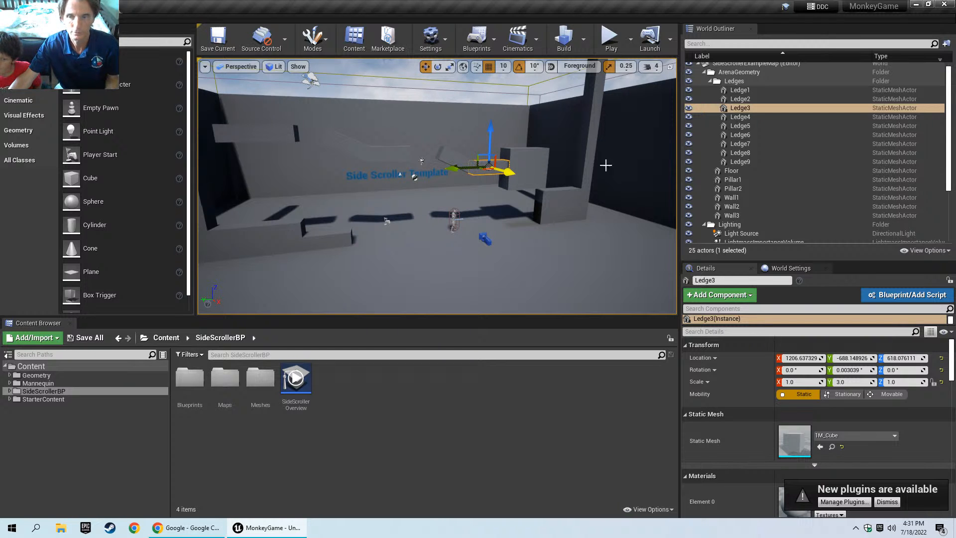
pyautogui.click(730, 135)
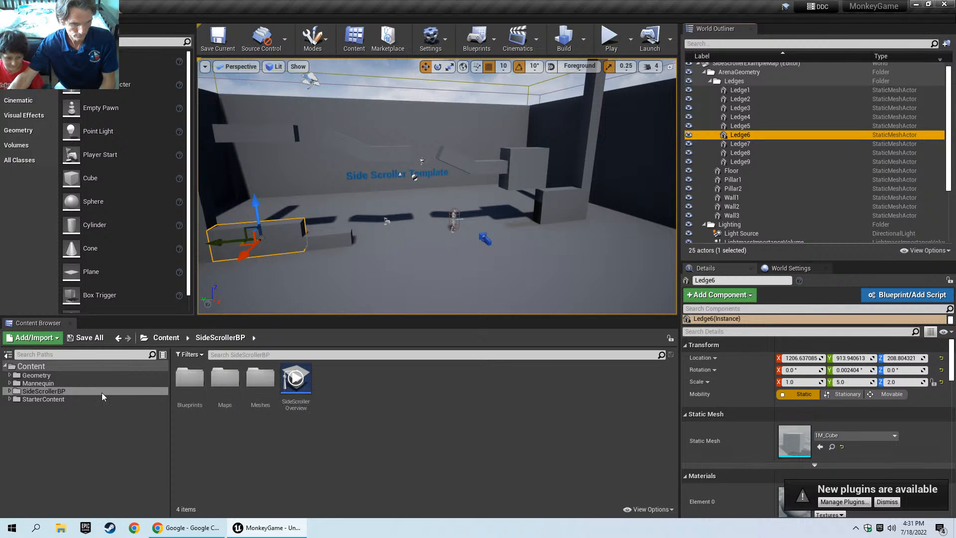
pyautogui.moveTo(319, 209); pyautogui.dragTo(296, 194, button='right')
pyautogui.moveTo(384, 253); pyautogui.dragTo(376, 249, button='right')
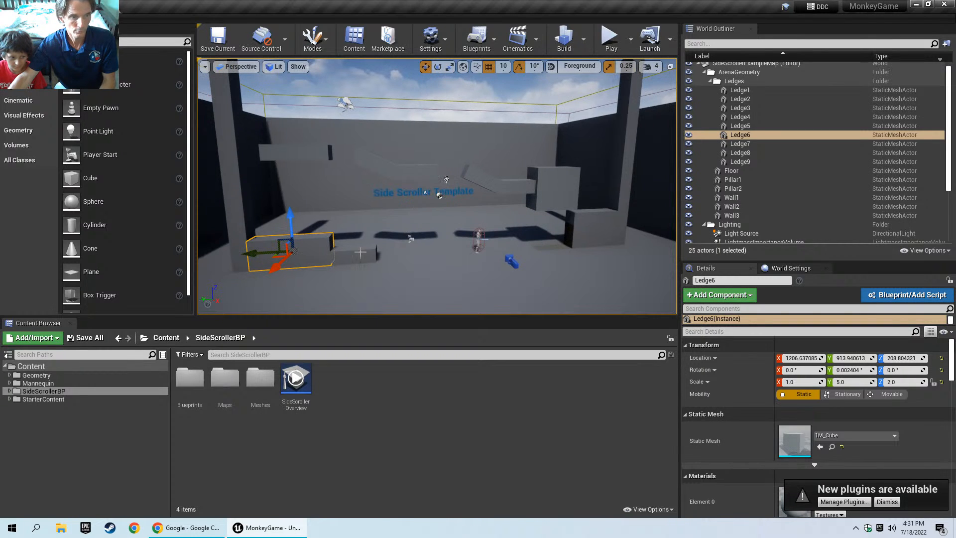
pyautogui.scroll(-2, 351, 205)
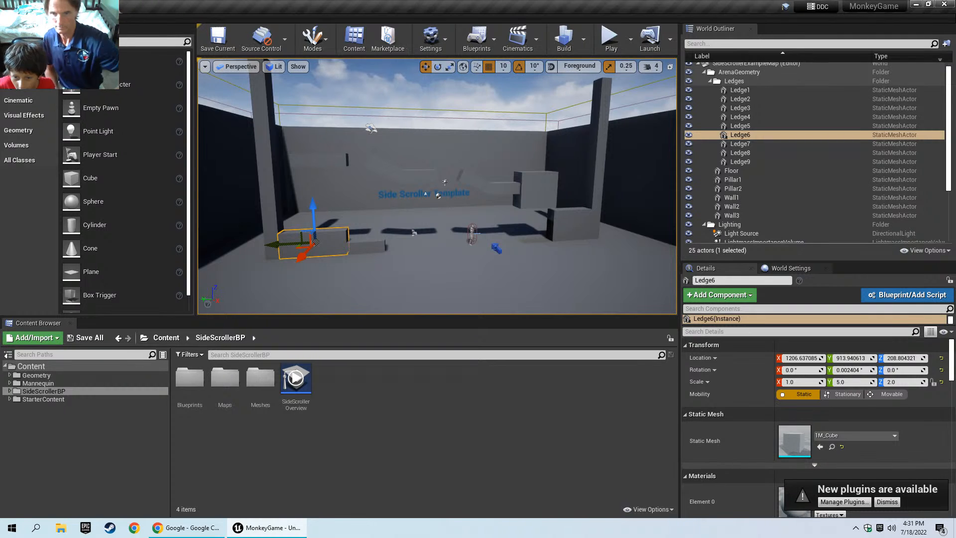
# Delete the arena's three walls, Wall2, Wall3 and Wall1.
pyautogui.click(638, 193)
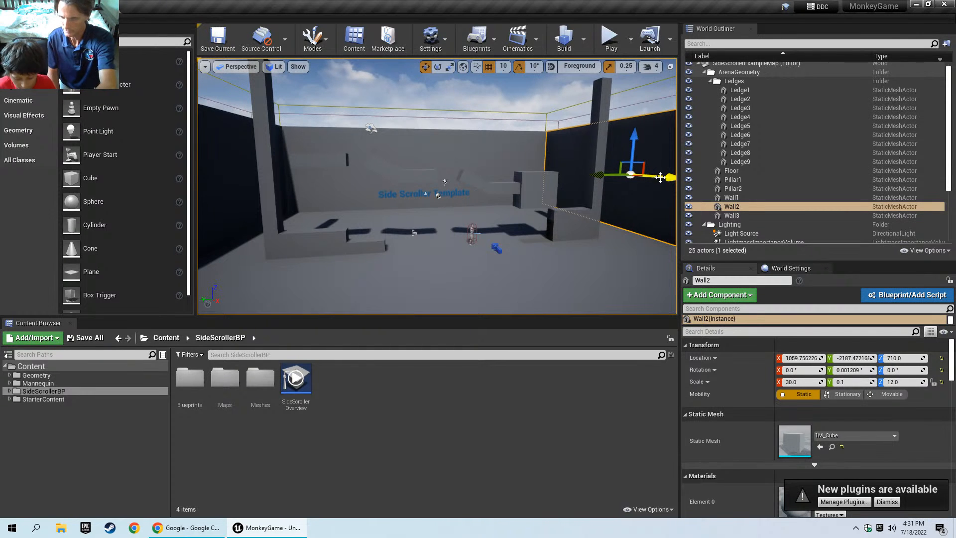
pyautogui.press('Delete')
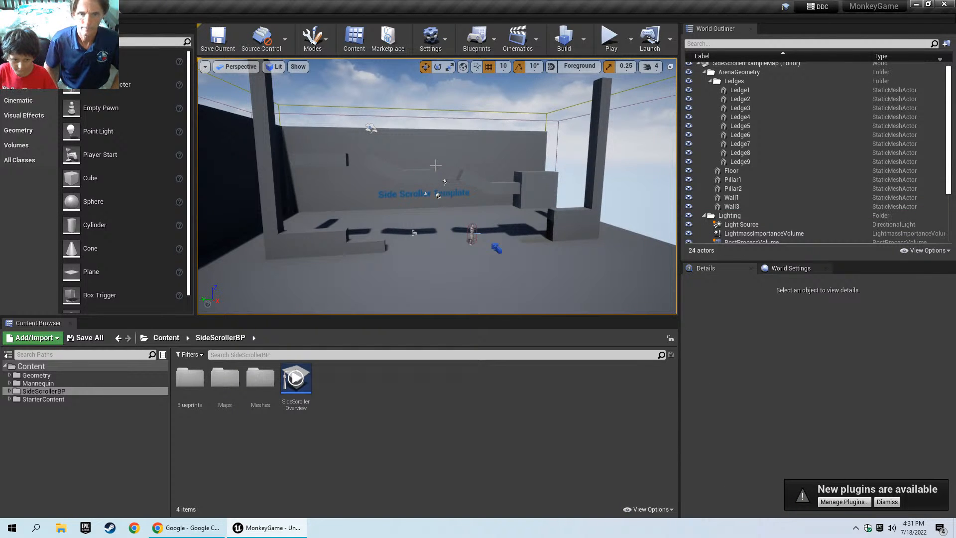
pyautogui.click(470, 156)
pyautogui.press('Delete')
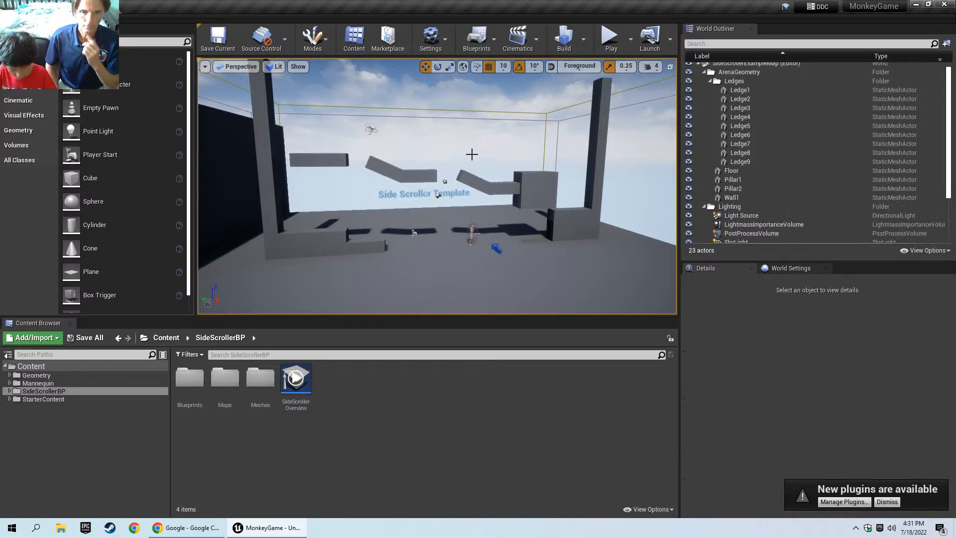
pyautogui.click(221, 170)
pyautogui.press('Delete')
# Delete Ledge2 and the adjacent Pillar2 from the level.
pyautogui.moveTo(437, 186); pyautogui.dragTo(452, 206)
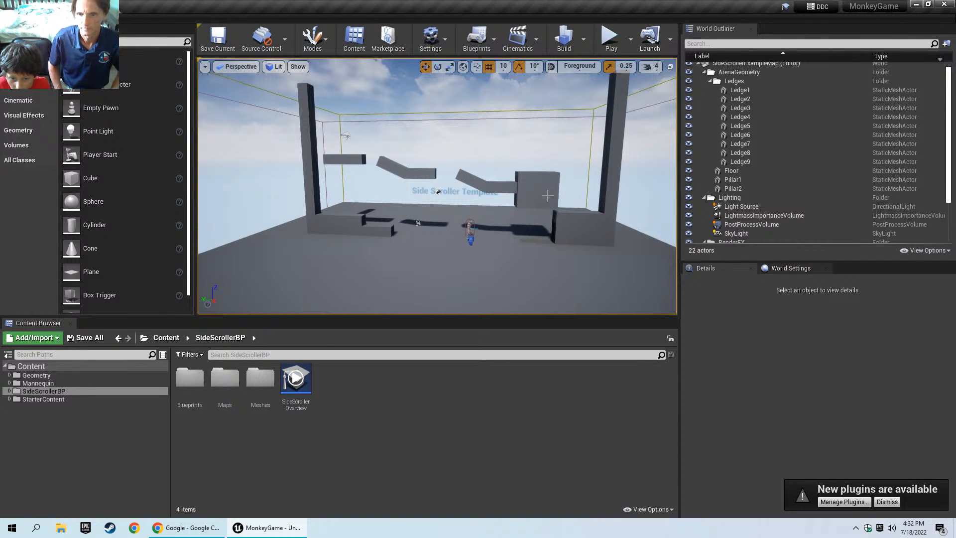
pyautogui.moveTo(548, 183)
pyautogui.mouseDown()
pyautogui.moveTo(498, 183)
pyautogui.moveTo(637, 185)
pyautogui.moveTo(548, 183)
pyautogui.mouseUp()
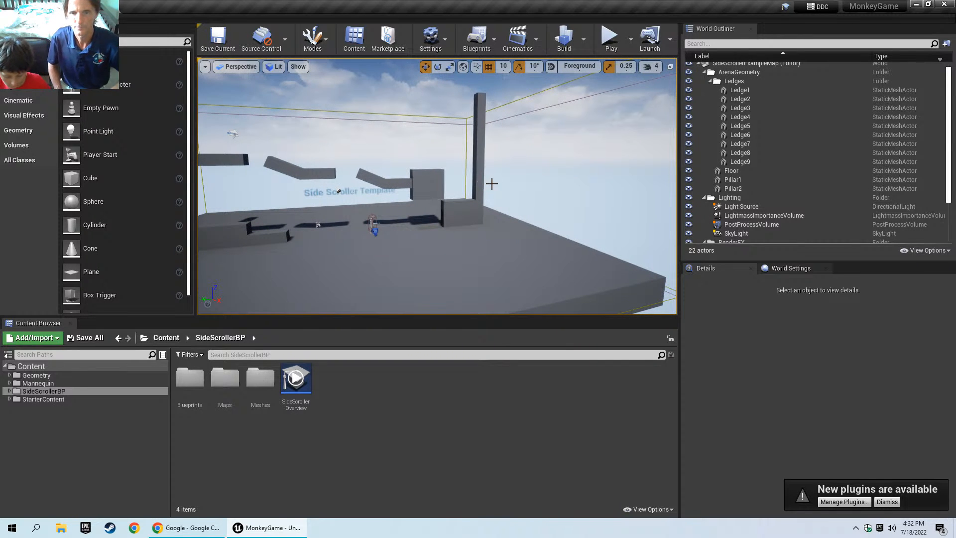
pyautogui.click(459, 213)
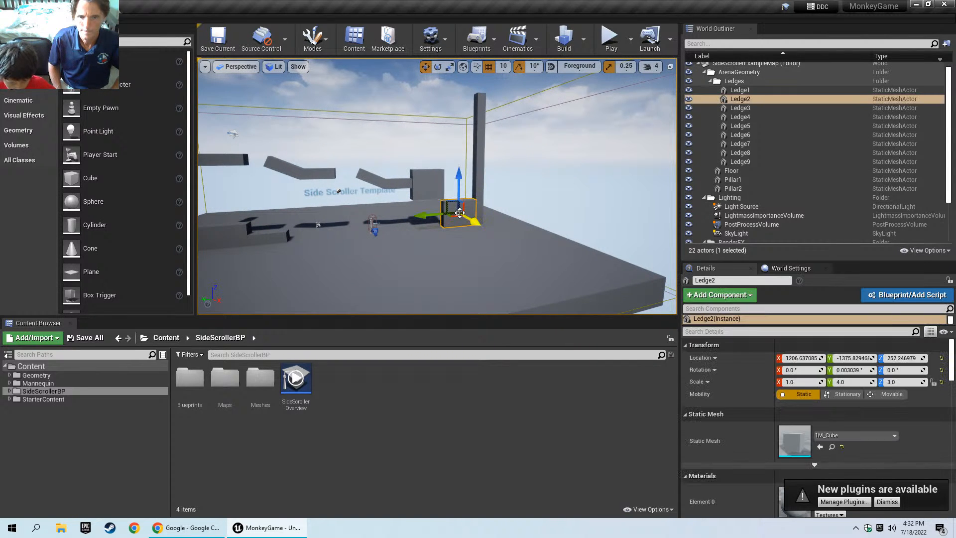
pyautogui.press('Delete')
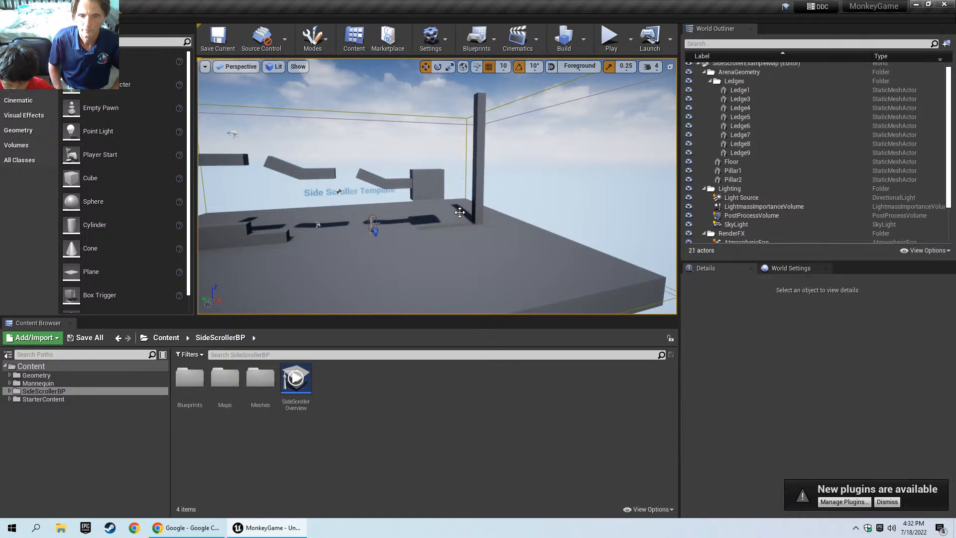
pyautogui.click(475, 184)
pyautogui.press('Delete')
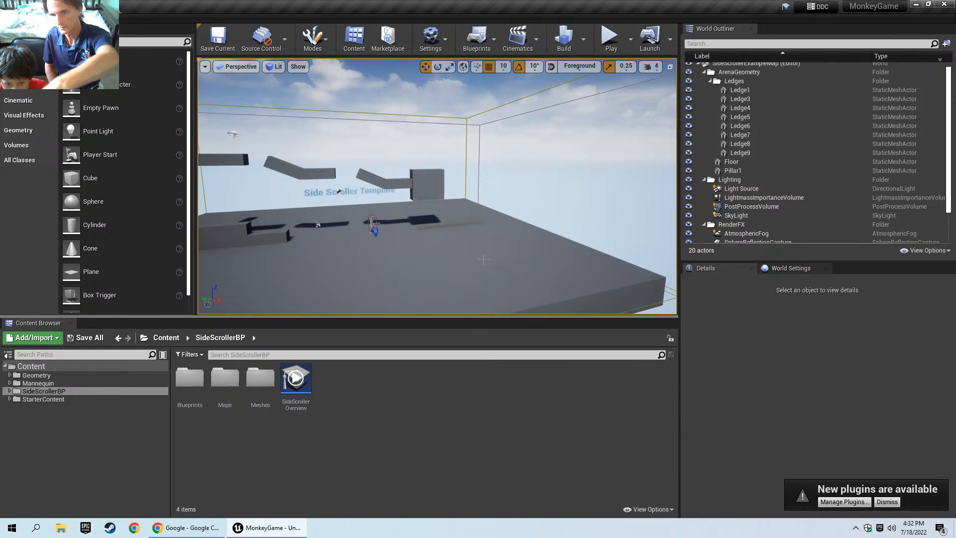
# Stretch the floor along its Y axis to a scale of about -136.5.
pyautogui.click(521, 235)
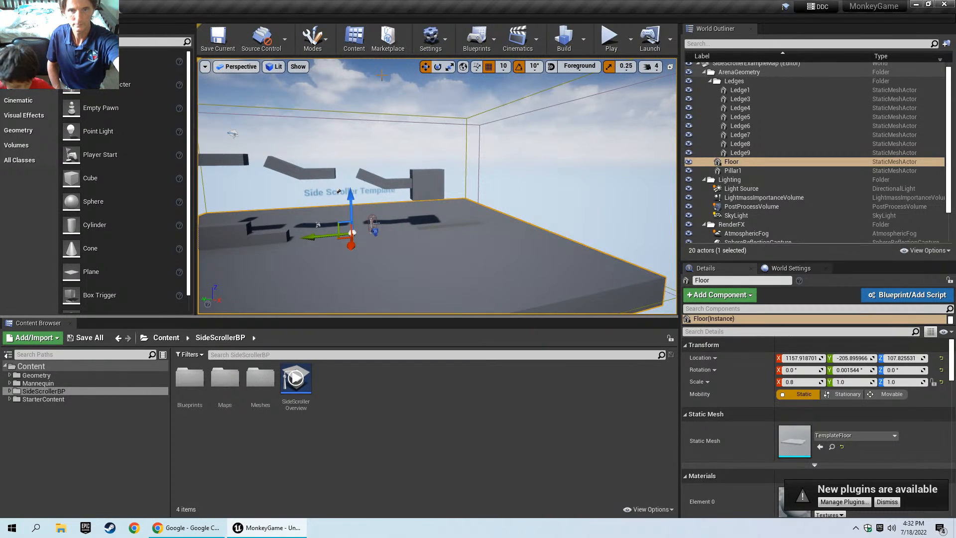
pyautogui.press('e')
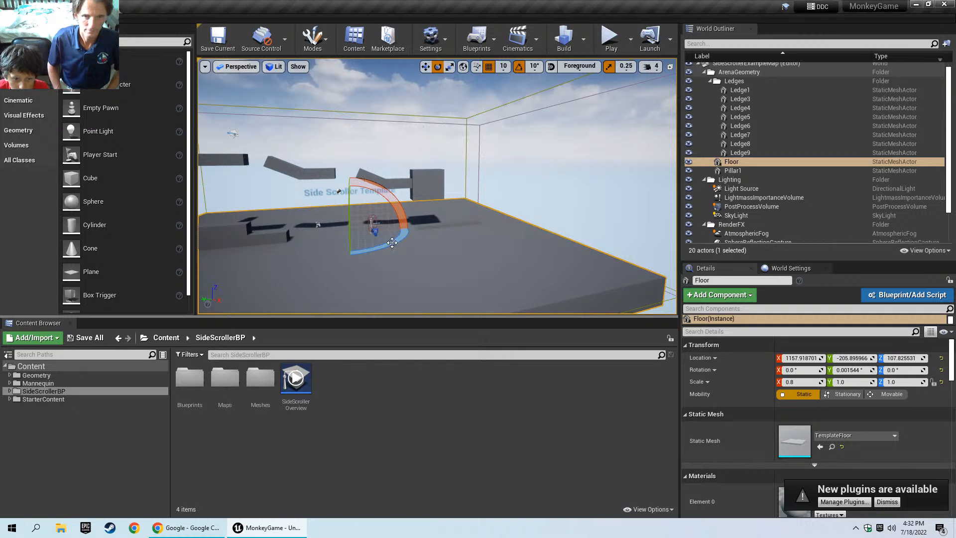
pyautogui.press('r')
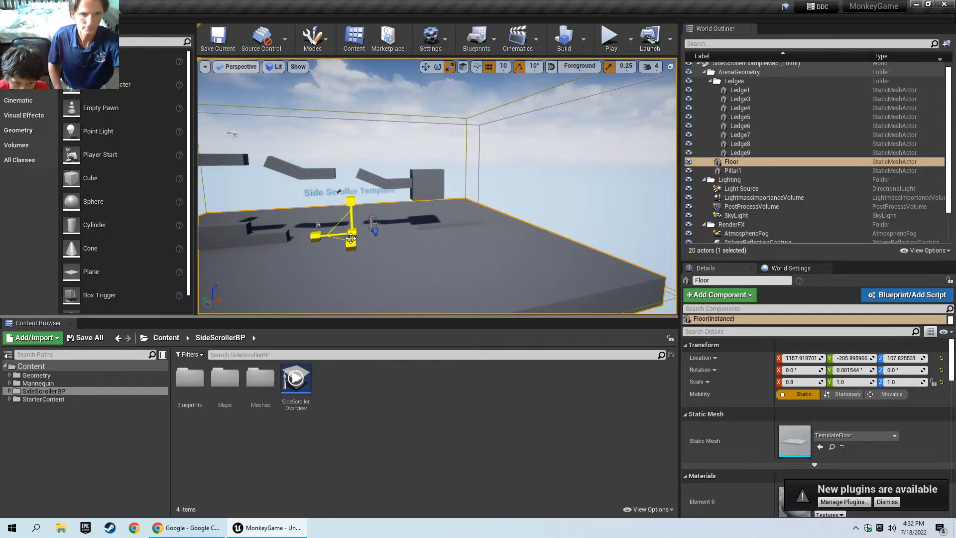
pyautogui.moveTo(314, 236); pyautogui.dragTo(384, 239)
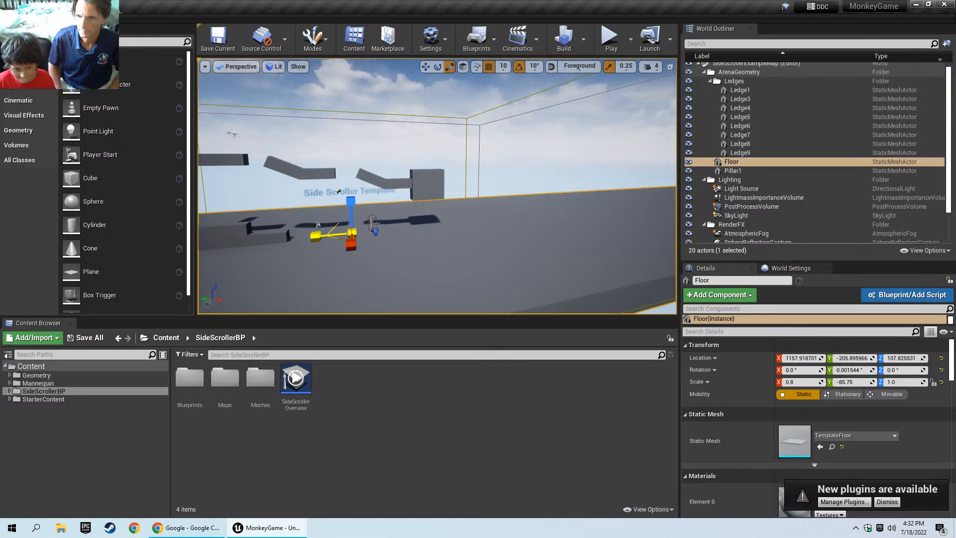
pyautogui.moveTo(316, 236); pyautogui.dragTo(349, 235)
pyautogui.moveTo(386, 193); pyautogui.dragTo(557, 194, button='right')
pyautogui.moveTo(558, 194); pyautogui.dragTo(502, 180)
pyautogui.moveTo(489, 269); pyautogui.dragTo(675, 269)
pyautogui.scroll(4, 488, 268)
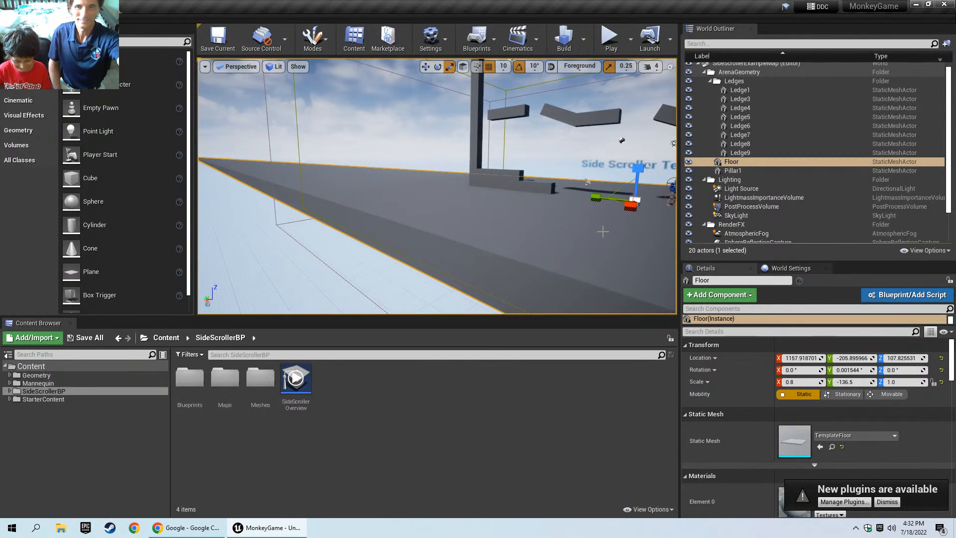
pyautogui.scroll(3, 602, 232)
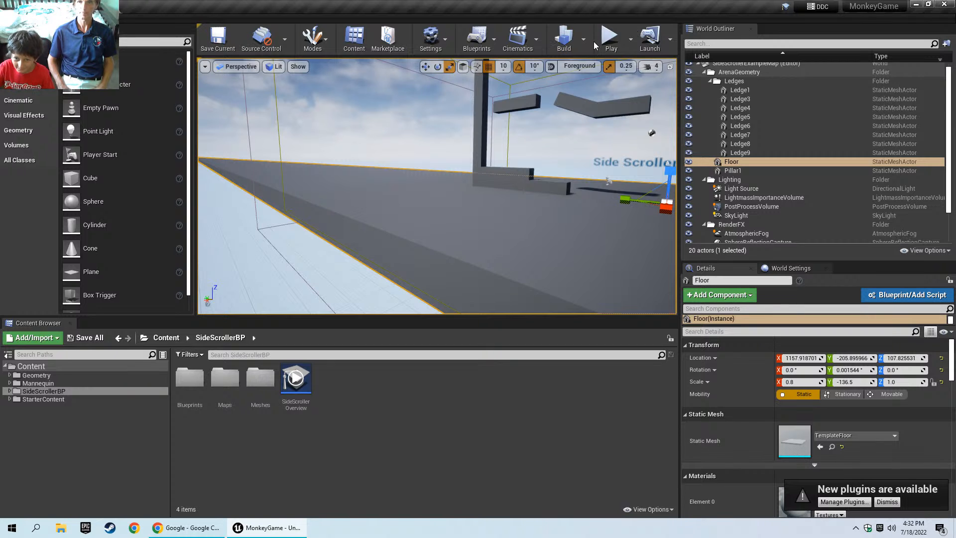
# Playtest the level by running the character to the right along the stretched floor, and end the playtest.
pyautogui.click(608, 37)
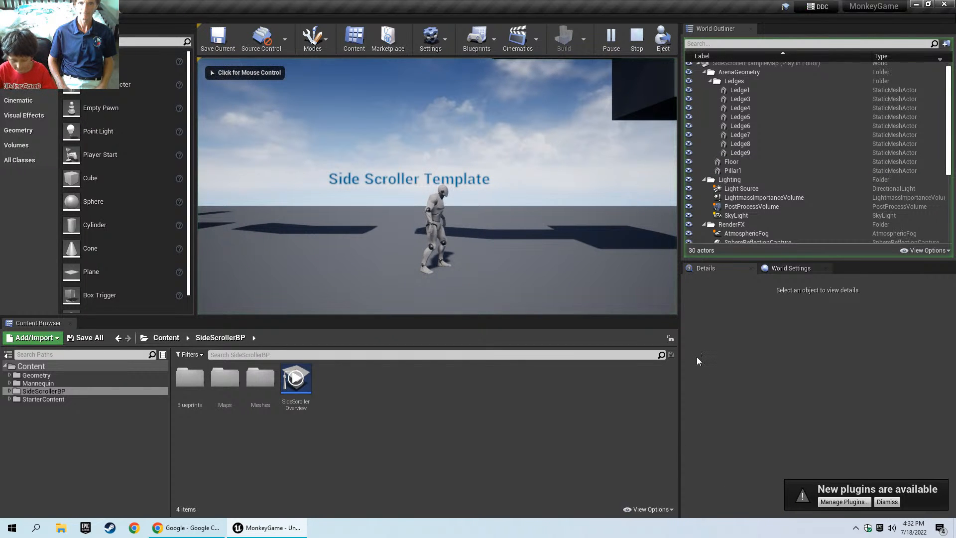
pyautogui.click(647, 299)
pyautogui.press('d')
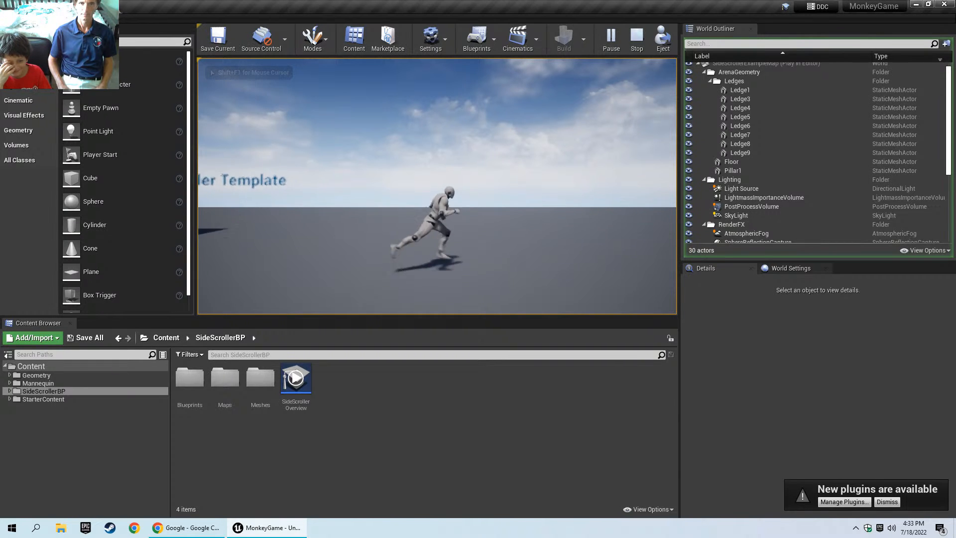
pyautogui.hotkey('shift', 'F1')
pyautogui.press('Escape')
# Stretch the floor further along its Y axis to a scale of about -241.75.
pyautogui.moveTo(493, 179); pyautogui.dragTo(429, 194, button='right')
pyautogui.press('s')
pyautogui.press('s')
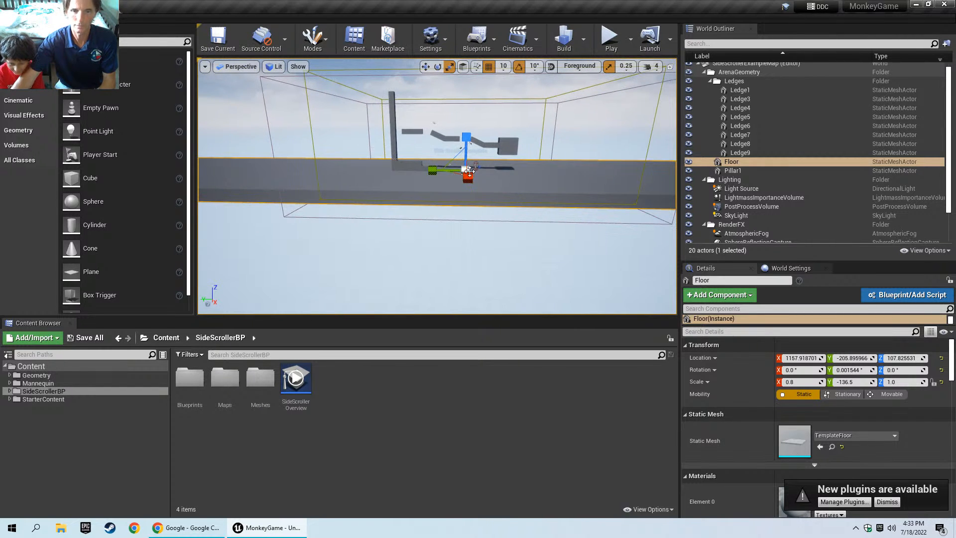
pyautogui.moveTo(433, 169); pyautogui.dragTo(239, 174)
pyautogui.moveTo(266, 178); pyautogui.dragTo(289, 178, button='right')
pyautogui.moveTo(391, 171); pyautogui.dragTo(400, 172)
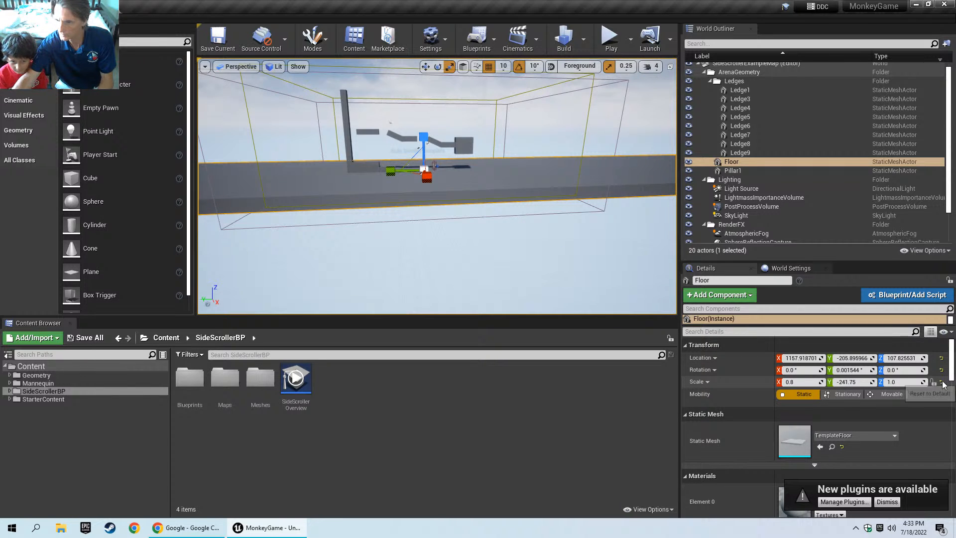
# Set the floor's Y scale to 10.0 and slide the floor along the Y axis to about -18466.
pyautogui.click(857, 381)
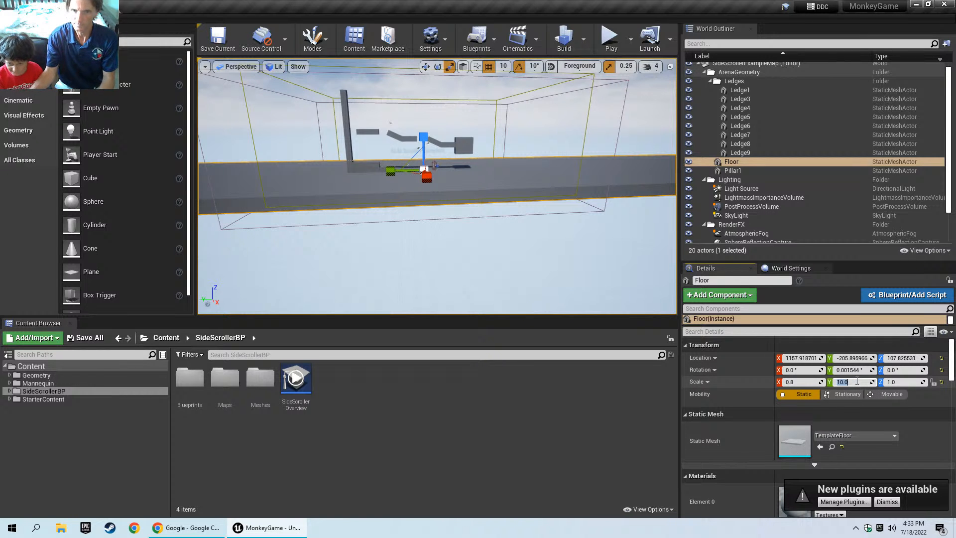
pyautogui.moveTo(548, 249); pyautogui.dragTo(486, 248, button='right')
pyautogui.press('w')
pyautogui.moveTo(341, 164); pyautogui.dragTo(667, 142)
pyautogui.moveTo(525, 150); pyautogui.dragTo(491, 196, button='right')
pyautogui.press('s')
pyautogui.moveTo(552, 134); pyautogui.dragTo(593, 127)
# Place a cone on the floor just past the large block, at about X 1070, Y -1430, Z 110.
pyautogui.moveTo(429, 199)
pyautogui.mouseDown(button='right')
pyautogui.moveTo(402, 154)
pyautogui.moveTo(437, 184)
pyautogui.mouseUp(button='right')
pyautogui.press('w')
pyautogui.moveTo(346, 208); pyautogui.dragTo(362, 189, button='right')
pyautogui.press('s')
pyautogui.press('s')
pyautogui.moveTo(429, 257); pyautogui.dragTo(357, 249, button='right')
pyautogui.press('w')
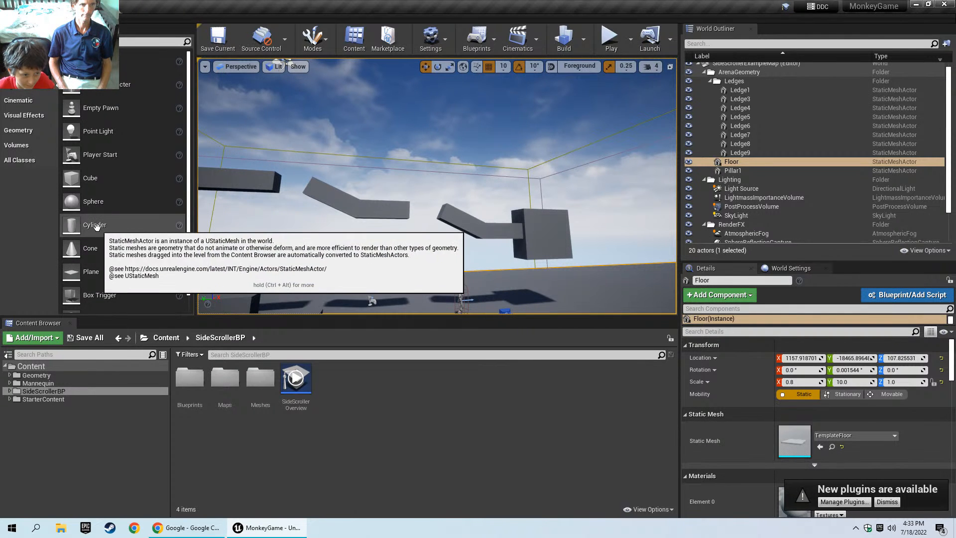
pyautogui.moveTo(93, 239); pyautogui.dragTo(577, 294)
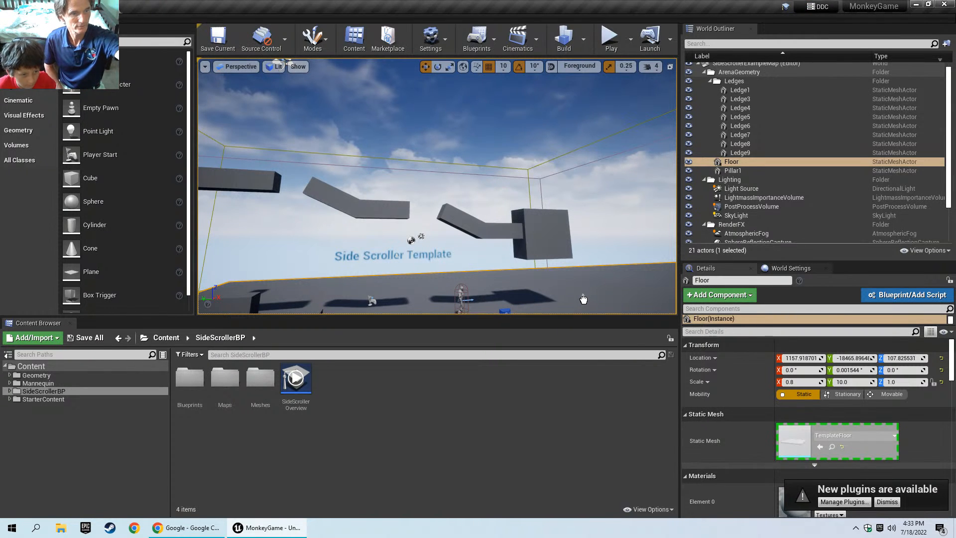
pyautogui.moveTo(584, 299); pyautogui.dragTo(582, 299)
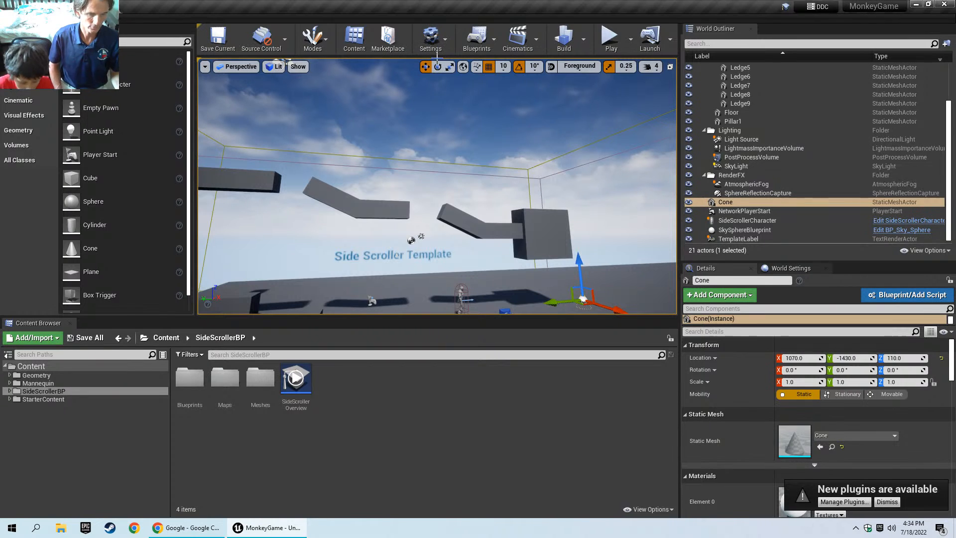
# Scale the cone along its Z axis to 4.5 to make it a tall spike.
pyautogui.click(437, 66)
pyautogui.click(449, 66)
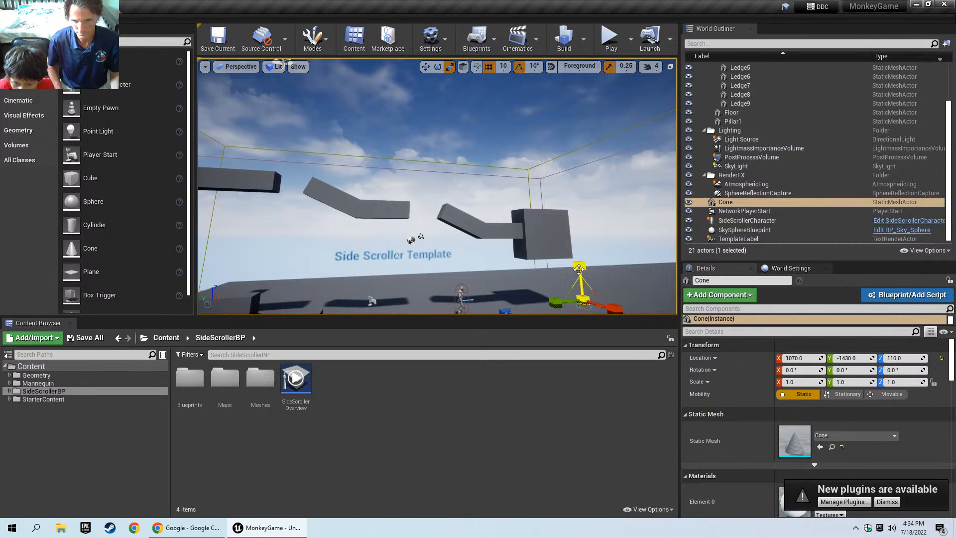
pyautogui.click(581, 287)
pyautogui.press('e')
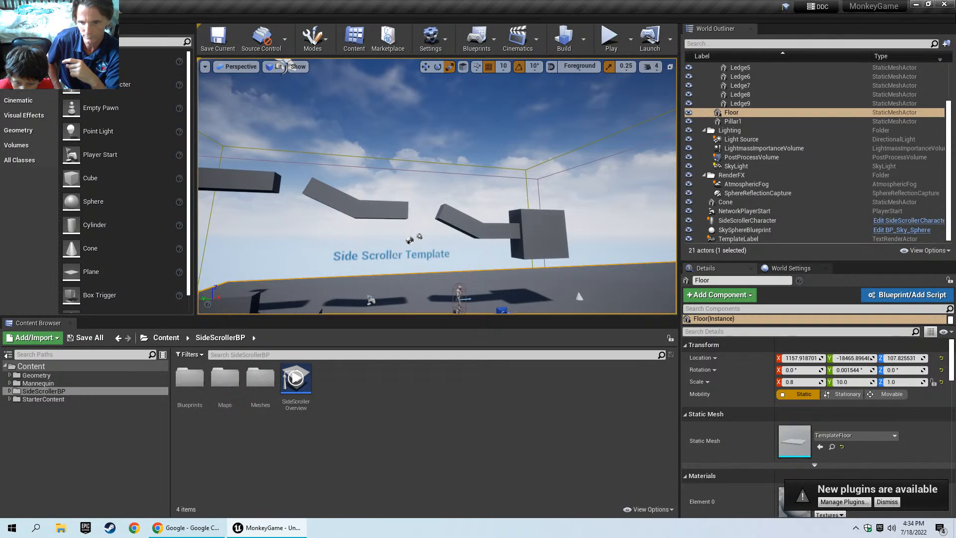
pyautogui.click(580, 297)
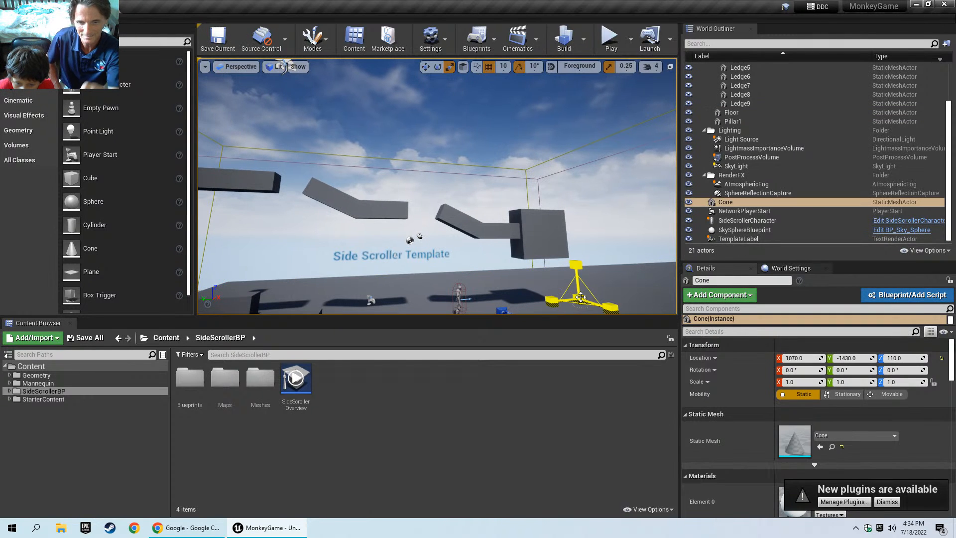
pyautogui.click(574, 270)
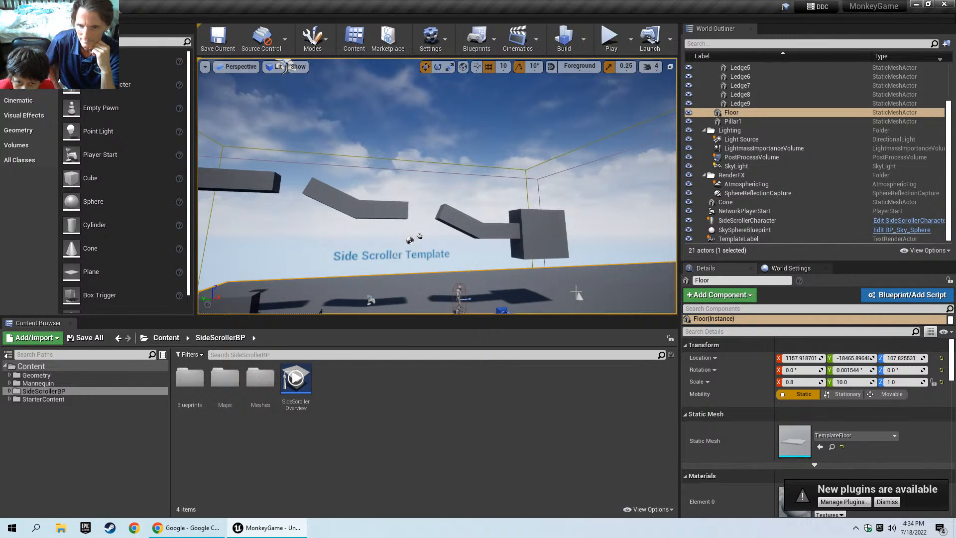
pyautogui.press('r')
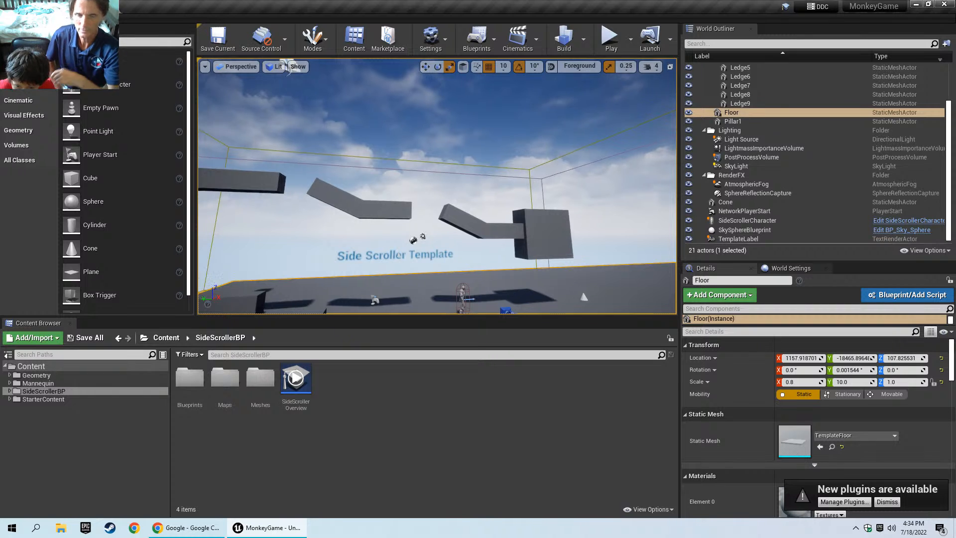
pyautogui.click(593, 300)
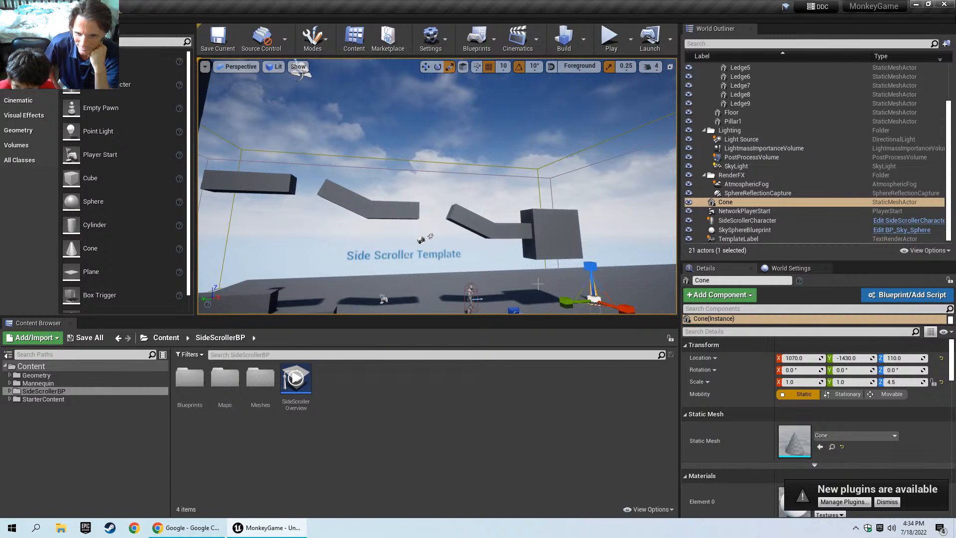
pyautogui.click(587, 280)
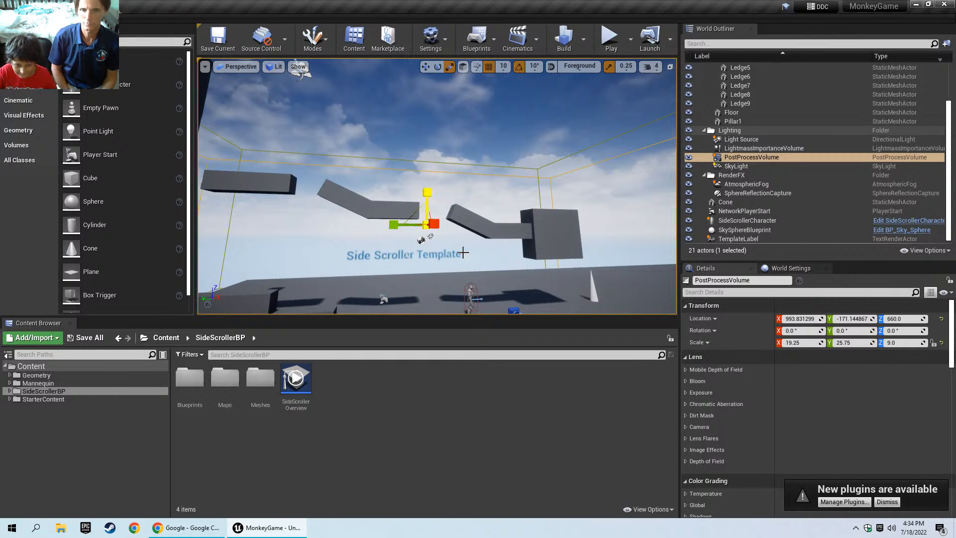
# Playtest the level by running and jumping the character past the cone spike and back again.
pyautogui.click(609, 37)
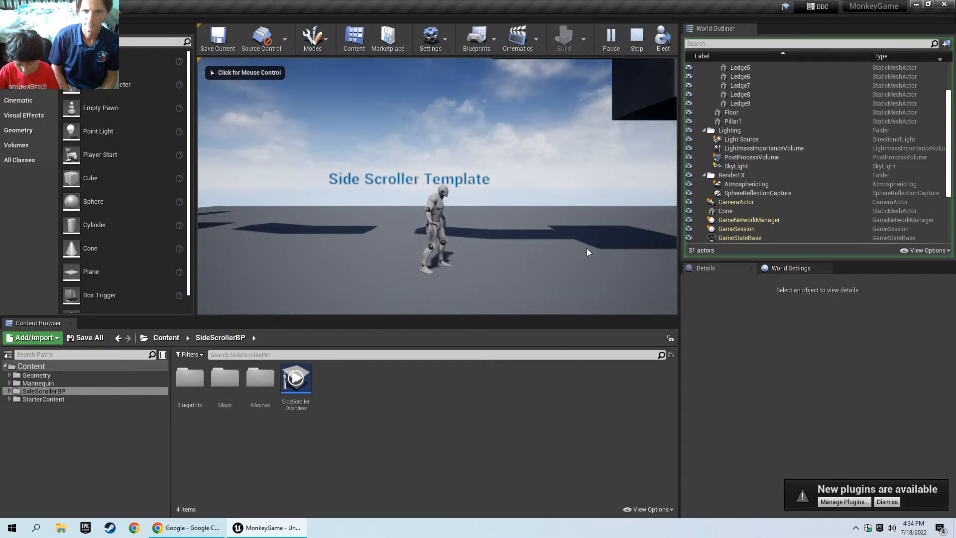
pyautogui.click(485, 238)
pyautogui.press('d')
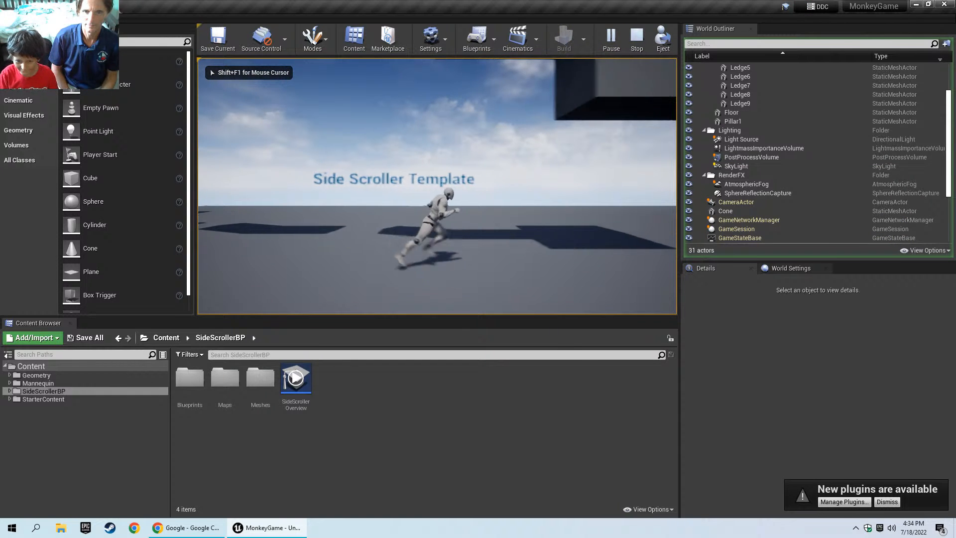
pyautogui.press('space')
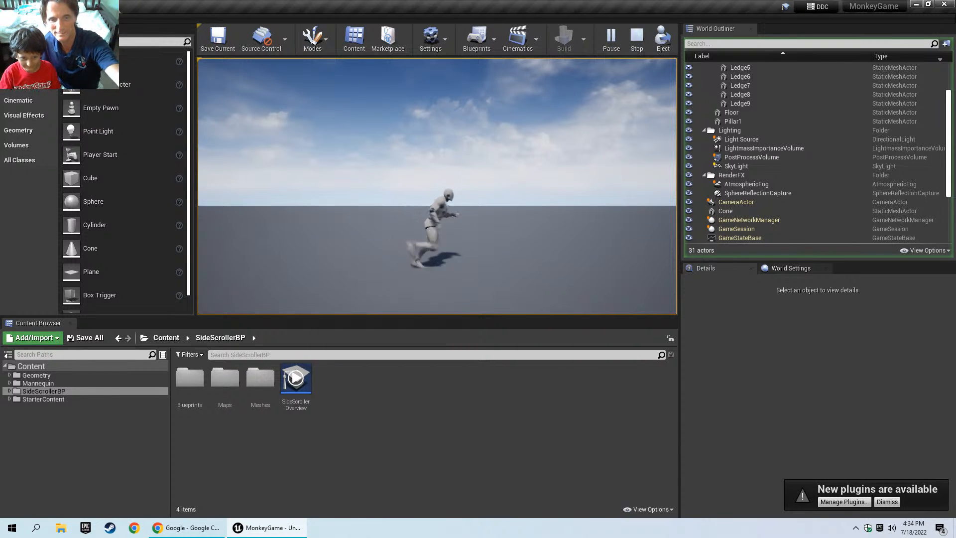
pyautogui.press('a')
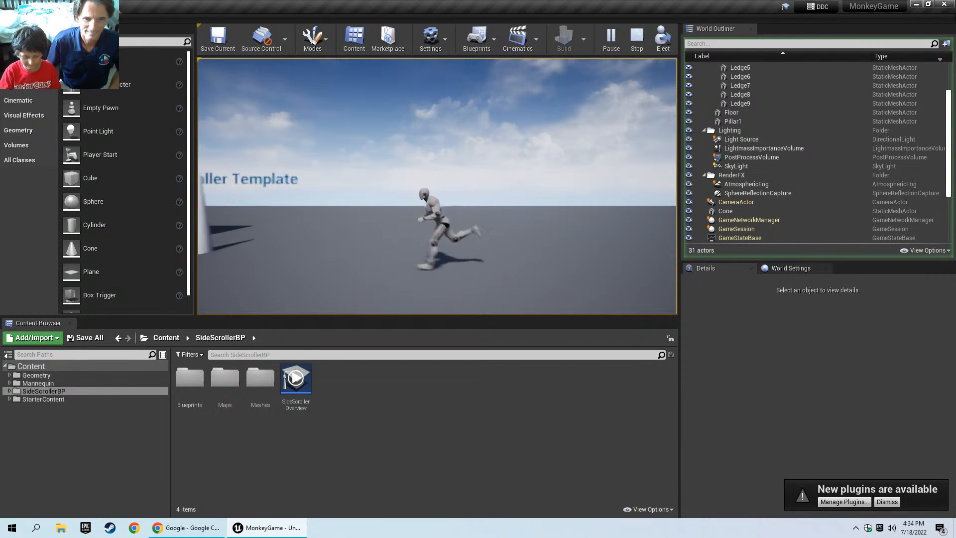
pyautogui.press('space')
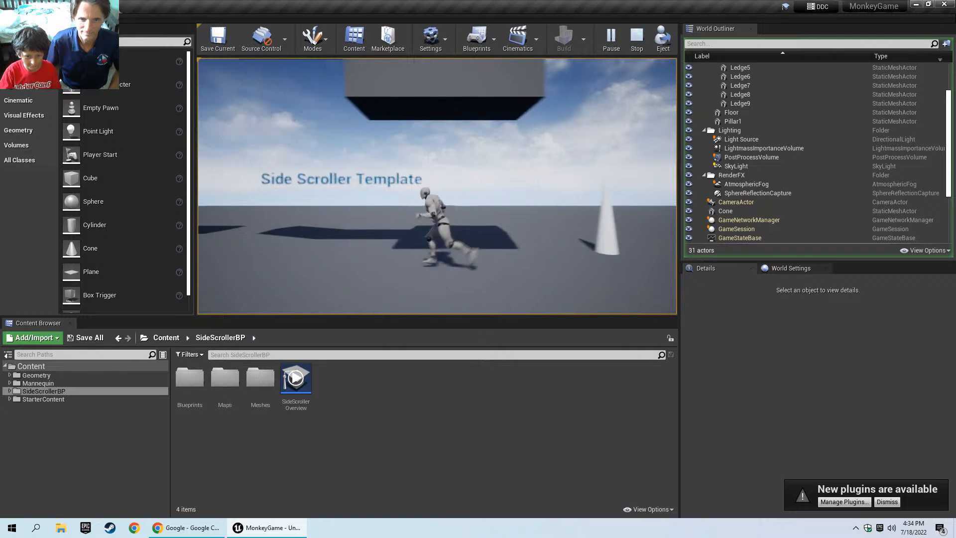
pyautogui.press('d')
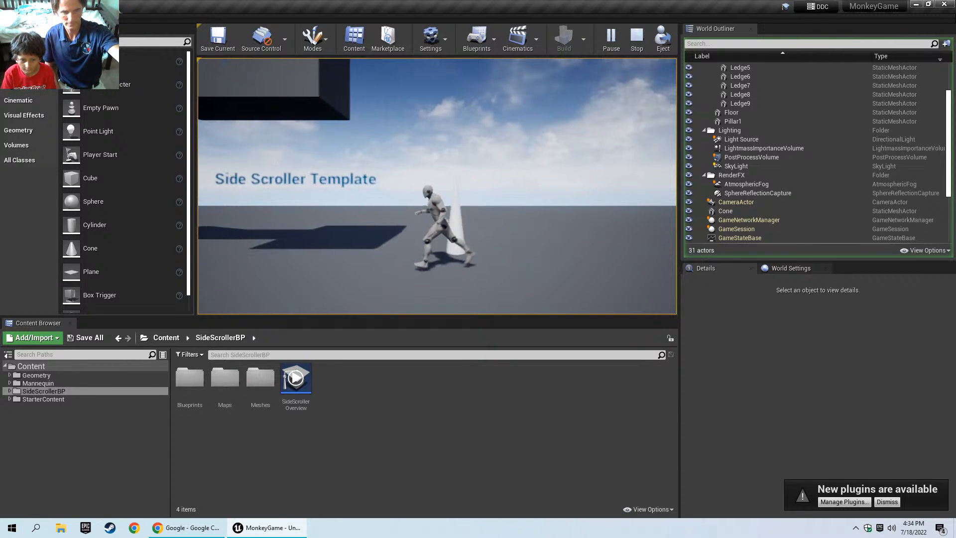
# Run the character left and jump up the low ledges to the tall pillar.
pyautogui.press('a')
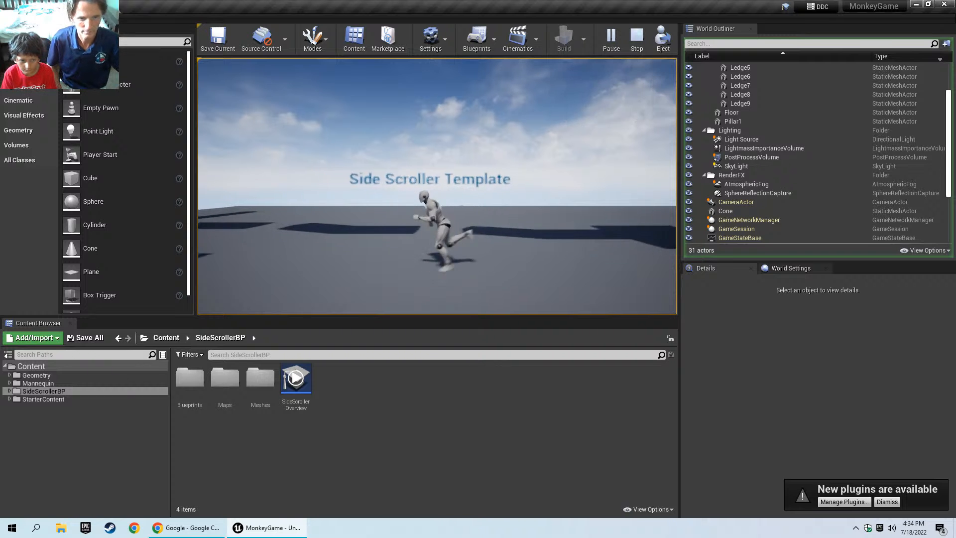
pyautogui.press('space')
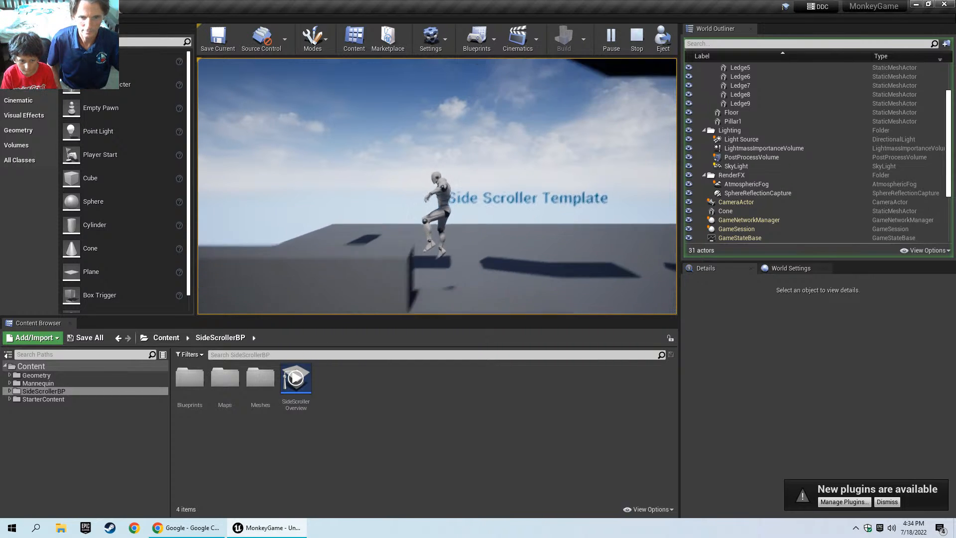
pyautogui.press('space')
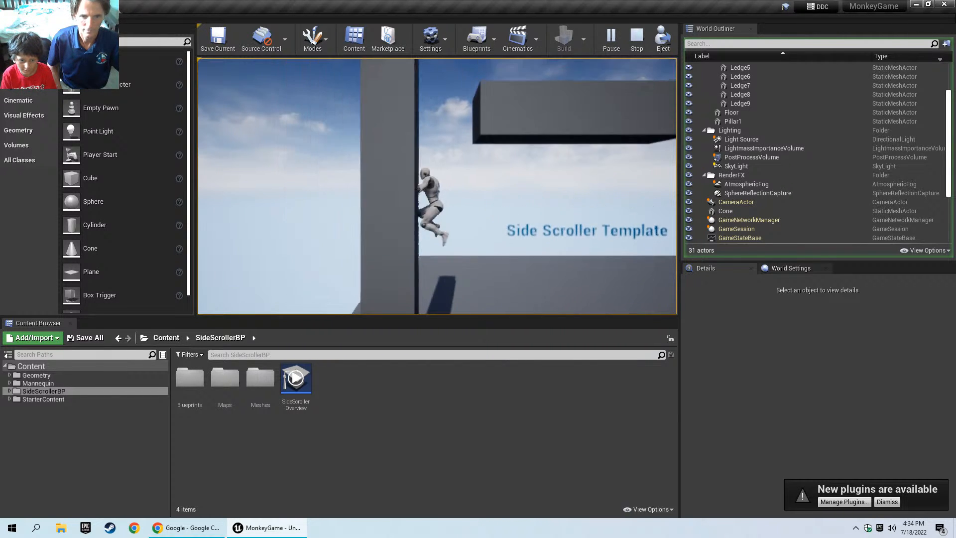
# Run the character back to the cone spike and jump over it in both directions.
pyautogui.press('d')
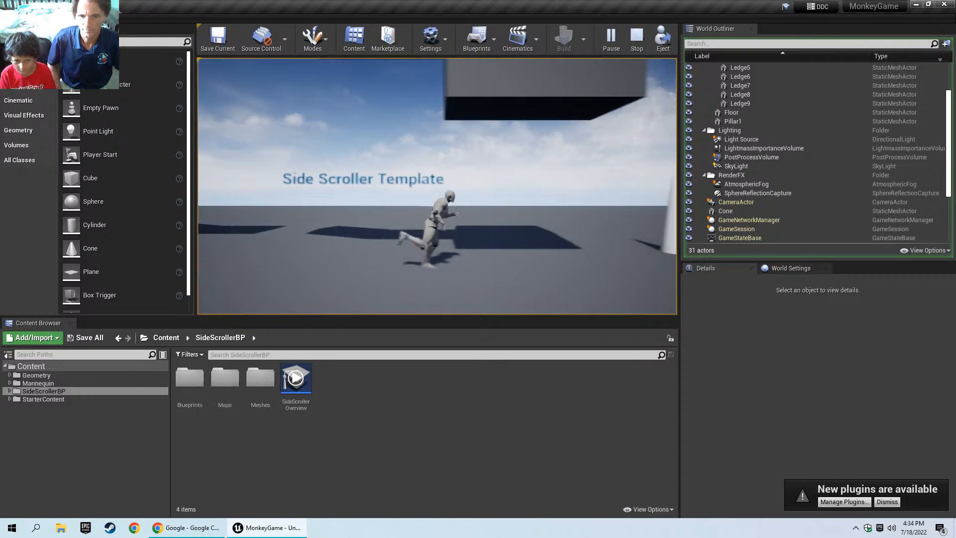
pyautogui.press('space')
pyautogui.press('a')
pyautogui.press('space')
pyautogui.press('d')
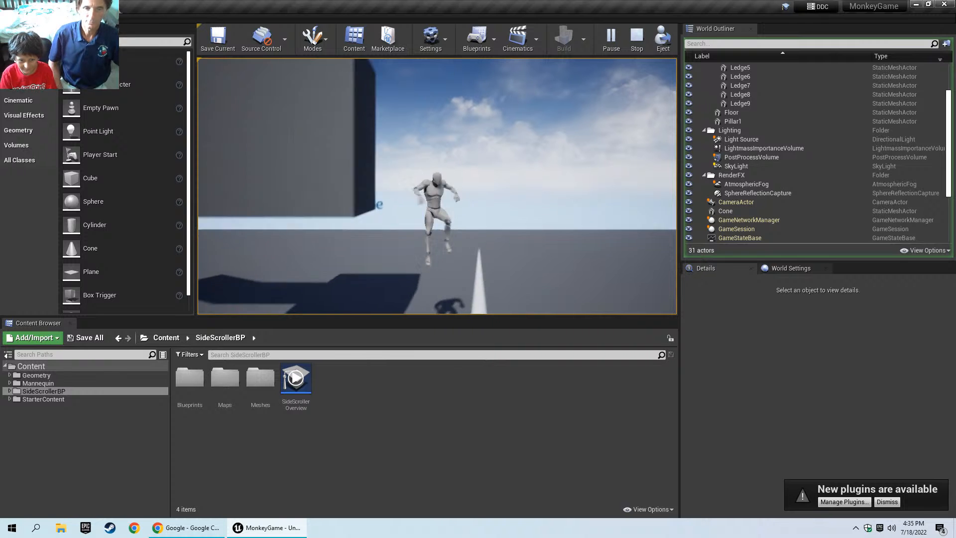
pyautogui.press('space')
pyautogui.press('a')
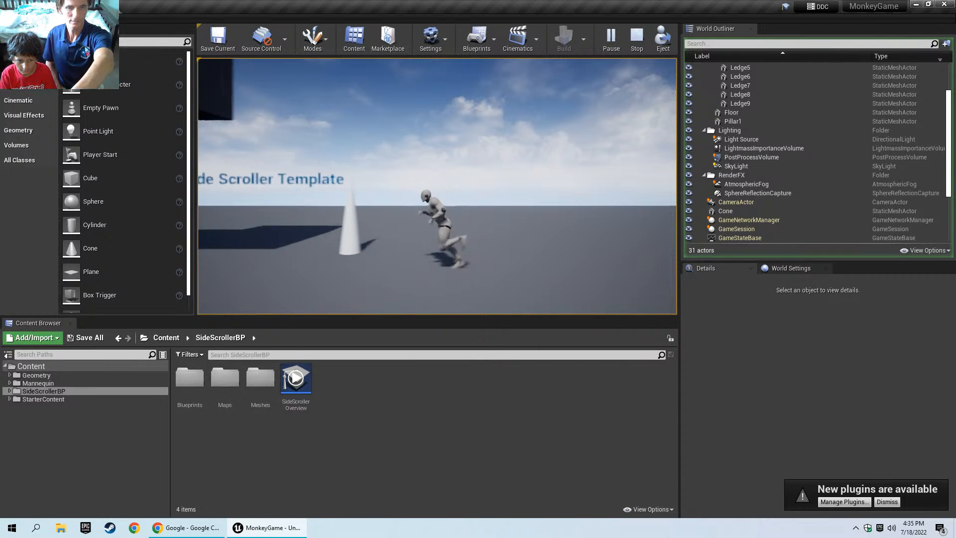
pyautogui.press('d')
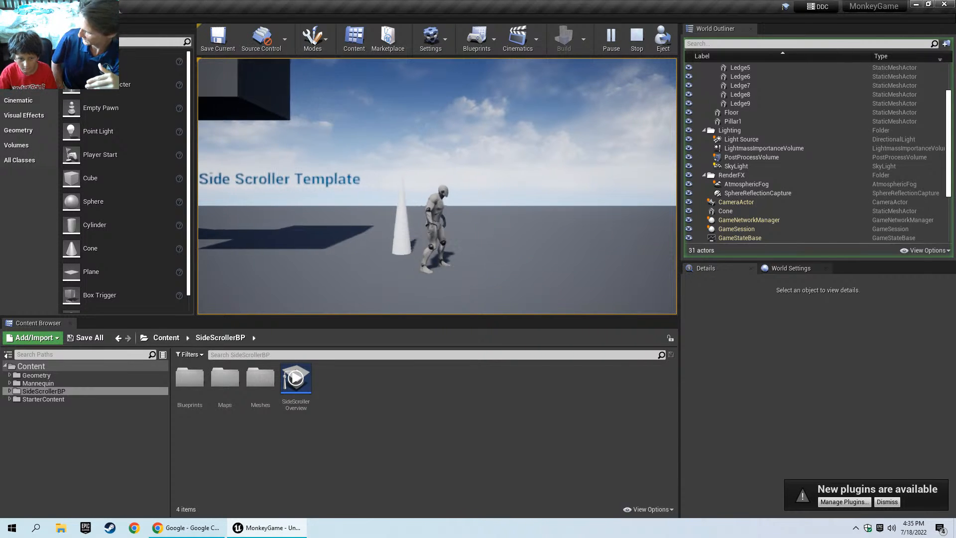
pyautogui.press('a')
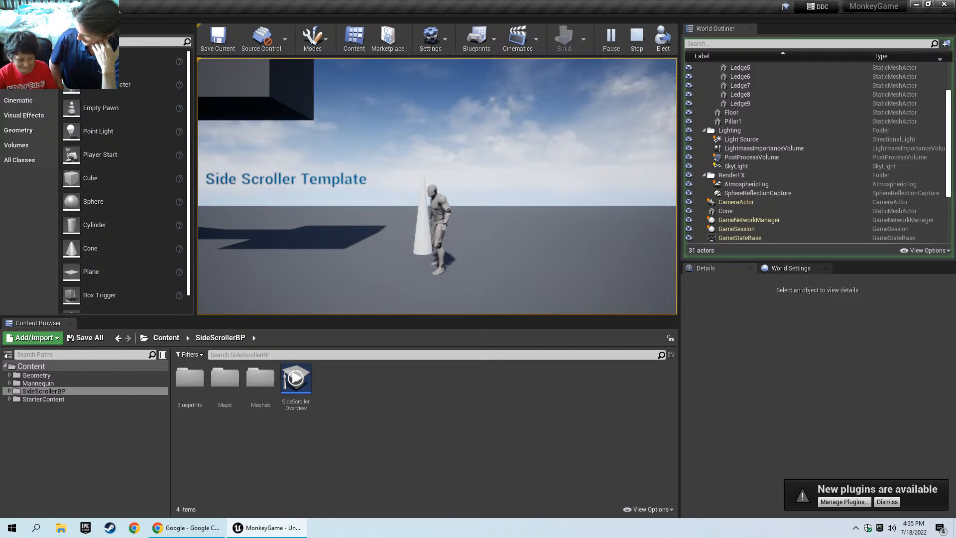
# End the playtest and place a sphere at about X 1160, Y -1210 and a cylinder at about X 1150, Y -1340 beside the cone.
pyautogui.press('Escape')
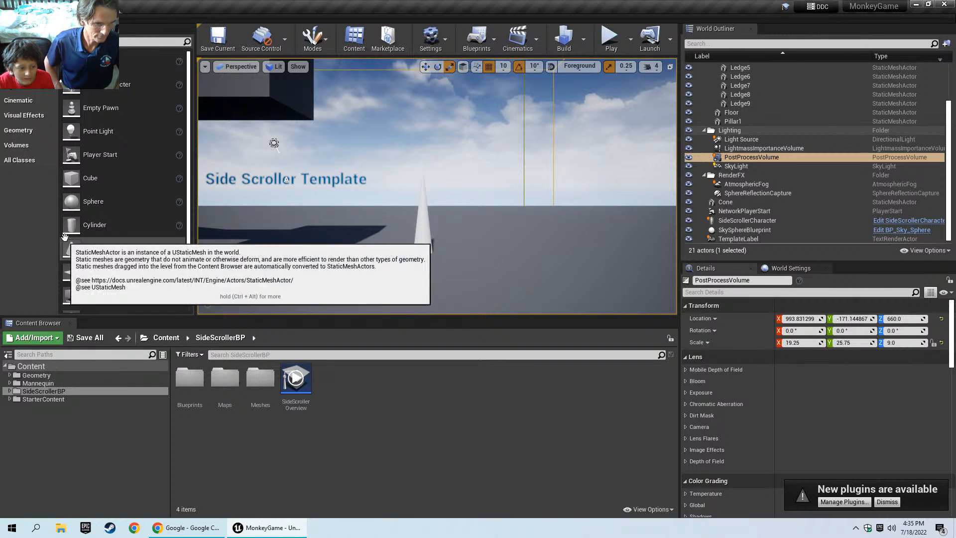
pyautogui.moveTo(71, 201); pyautogui.dragTo(325, 262)
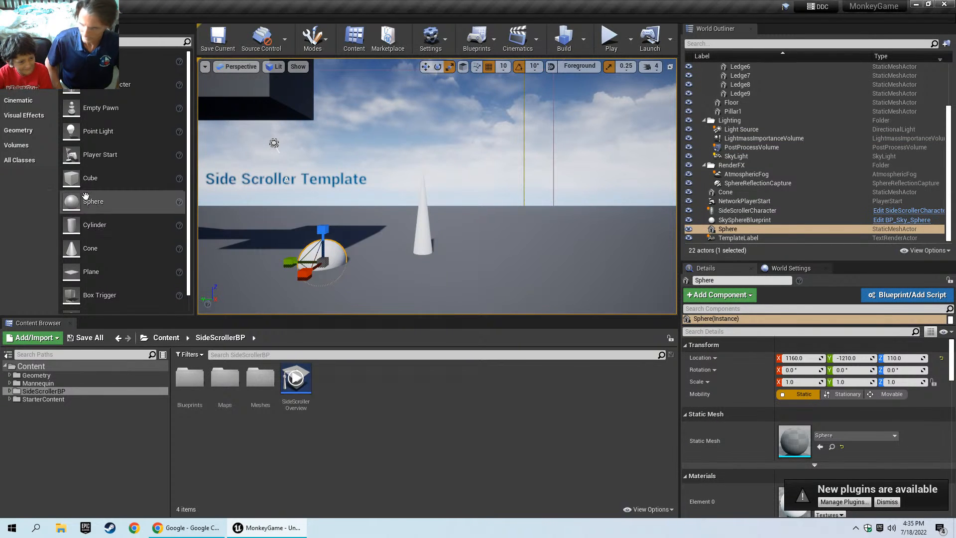
pyautogui.moveTo(89, 217); pyautogui.dragTo(382, 259)
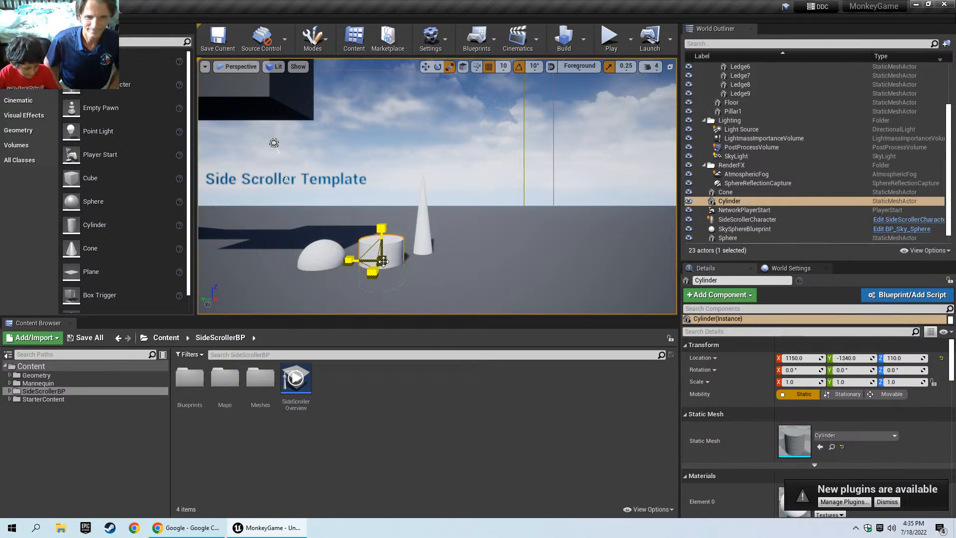
pyautogui.press('Escape')
# Scale the cone to 10.25 along its X axis and 2.5 along its Z axis to form a low, deep ridge.
pyautogui.moveTo(422, 231); pyautogui.dragTo(426, 250)
pyautogui.click(418, 225)
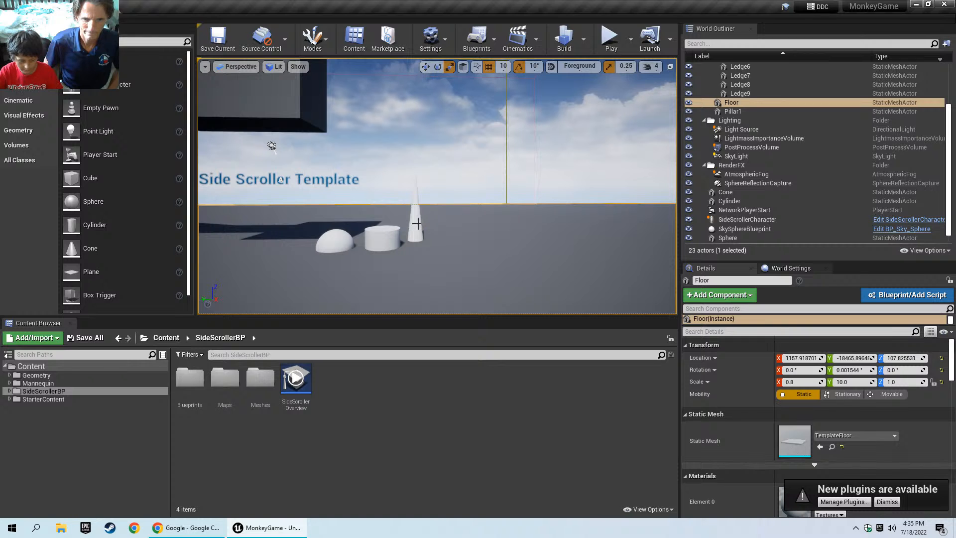
pyautogui.click(418, 224)
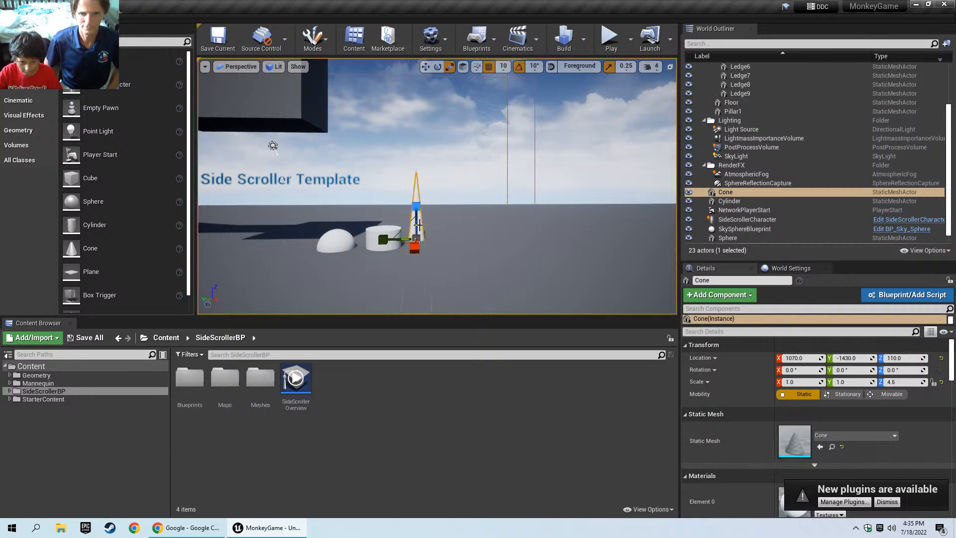
pyautogui.press('w')
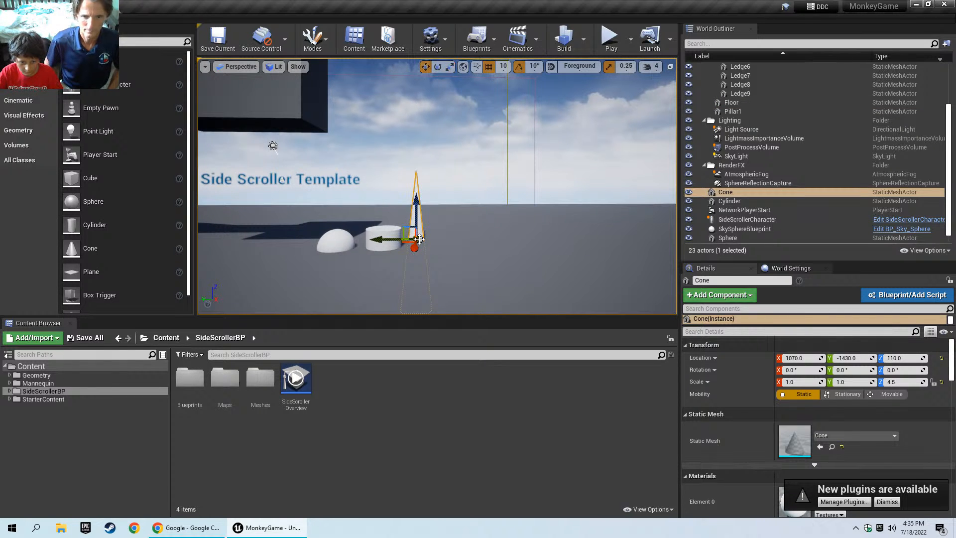
pyautogui.press('e')
pyautogui.press('r')
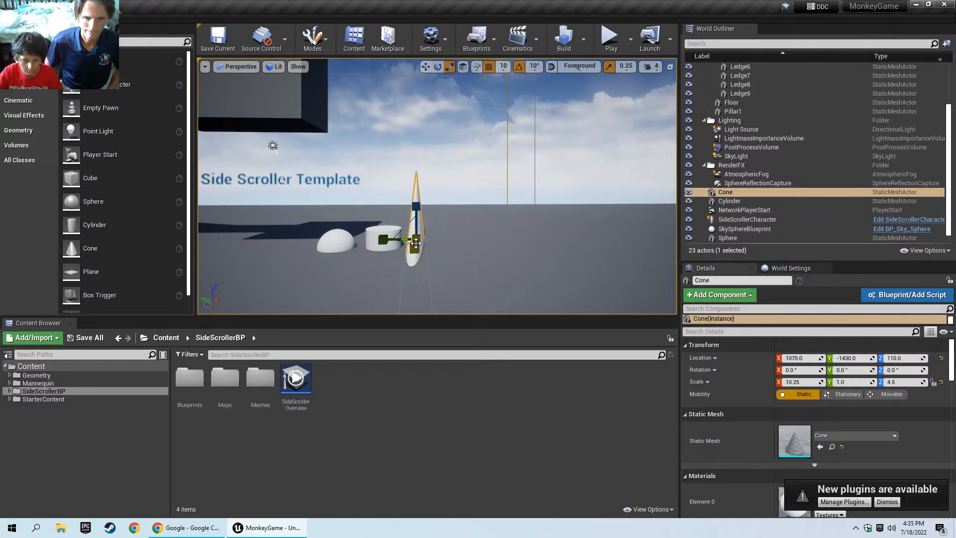
pyautogui.moveTo(416, 206); pyautogui.dragTo(416, 233)
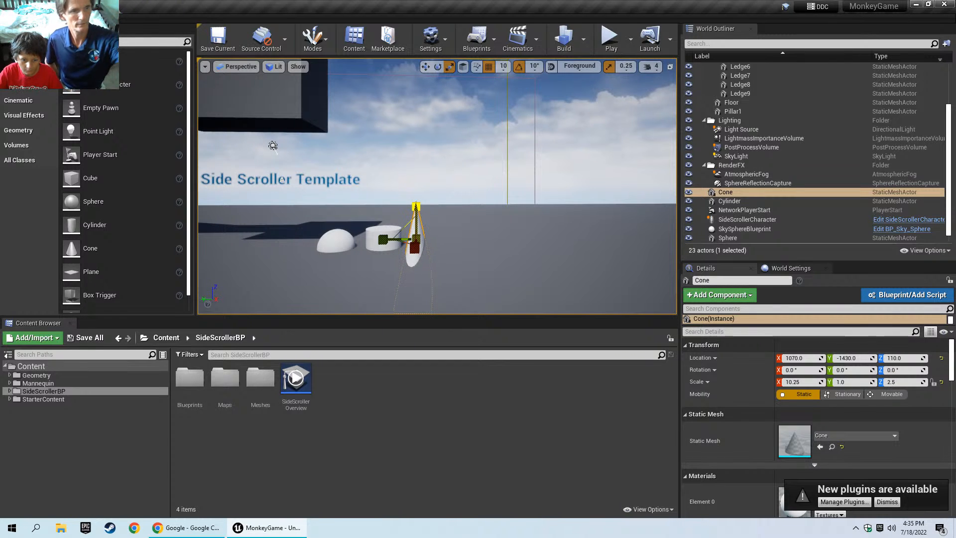
# Move the widened cone along the X axis to 1240 and deselect it.
pyautogui.press('w')
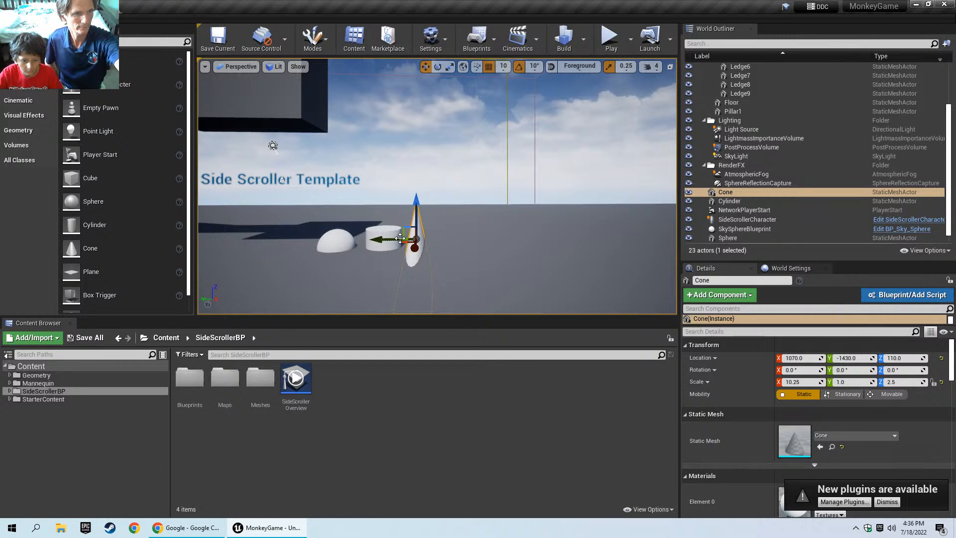
pyautogui.moveTo(416, 247)
pyautogui.mouseDown()
pyautogui.moveTo(413, 269)
pyautogui.moveTo(416, 247)
pyautogui.mouseUp()
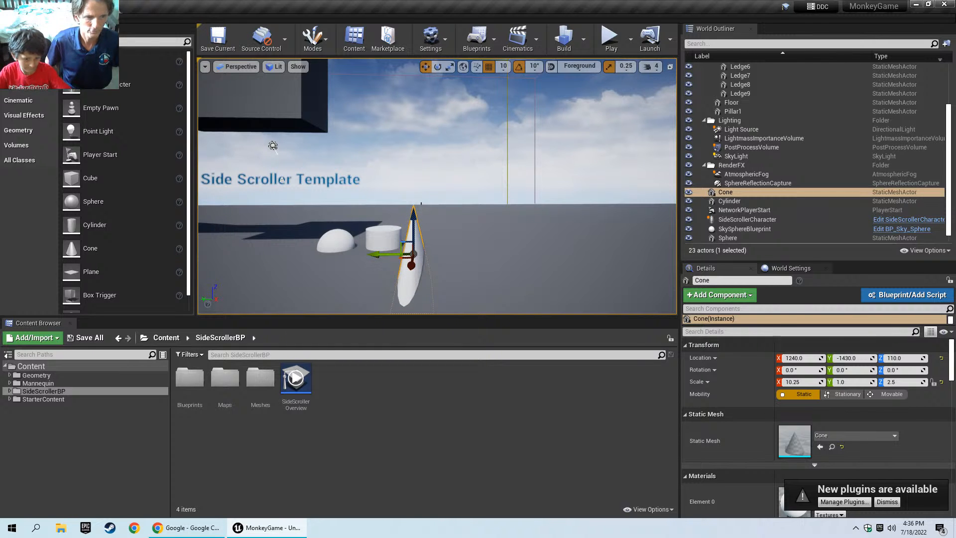
pyautogui.press('Escape')
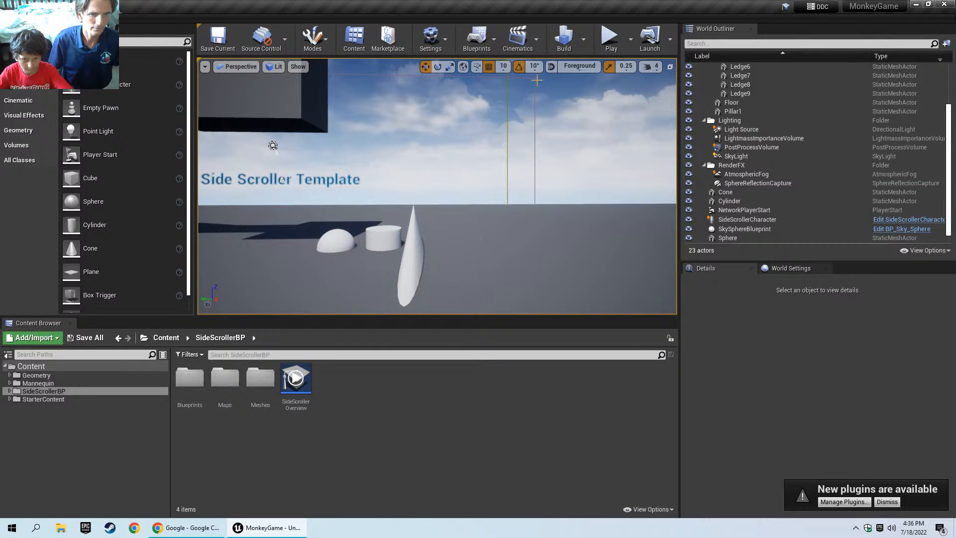
# Playtest the level by running the character to the sphere and cylinder, jumping onto them and heading back.
pyautogui.click(610, 37)
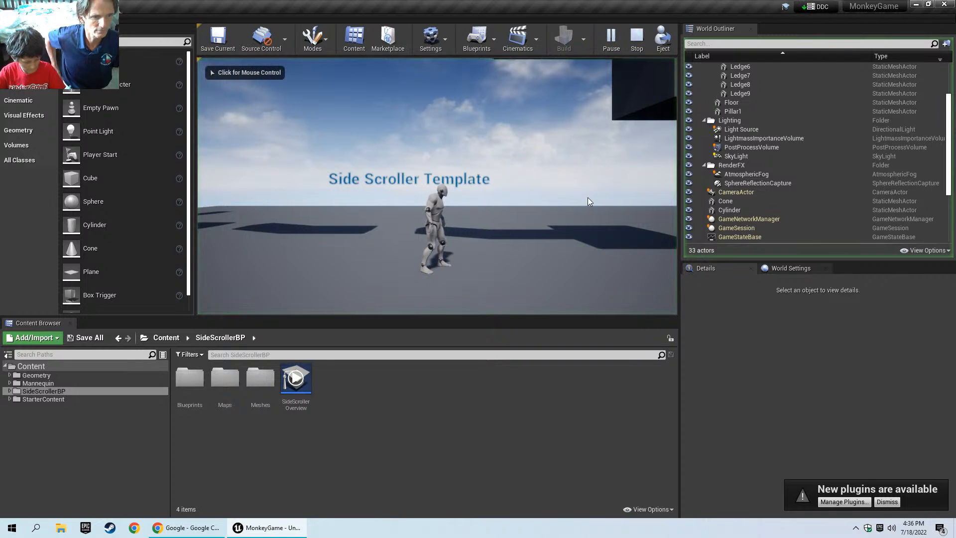
pyautogui.click(473, 100)
pyautogui.press('d')
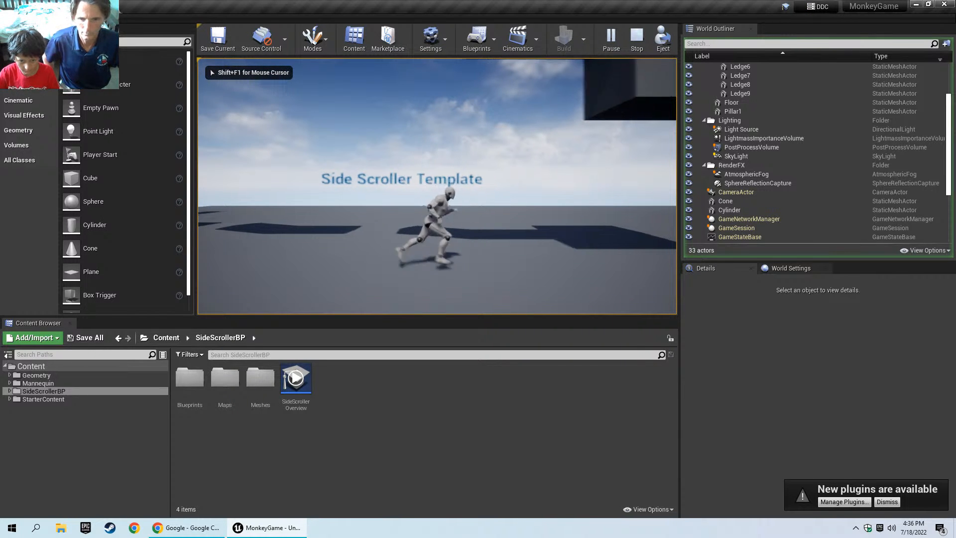
pyautogui.press('space')
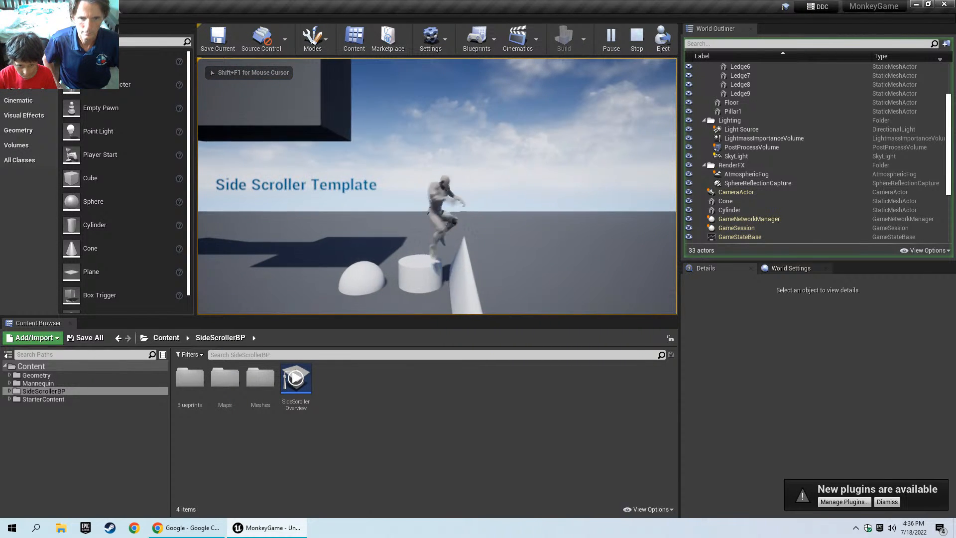
pyautogui.press('a')
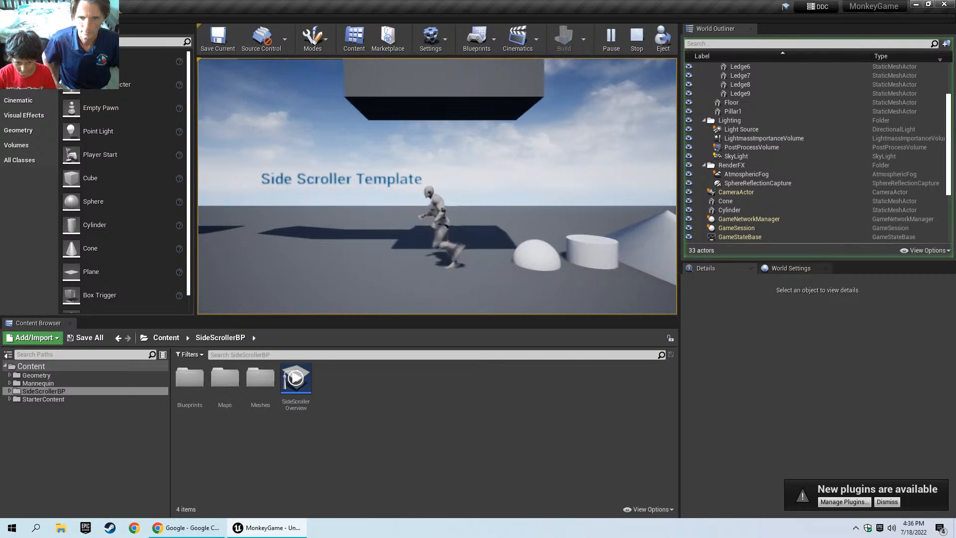
pyautogui.press('space')
pyautogui.press('d')
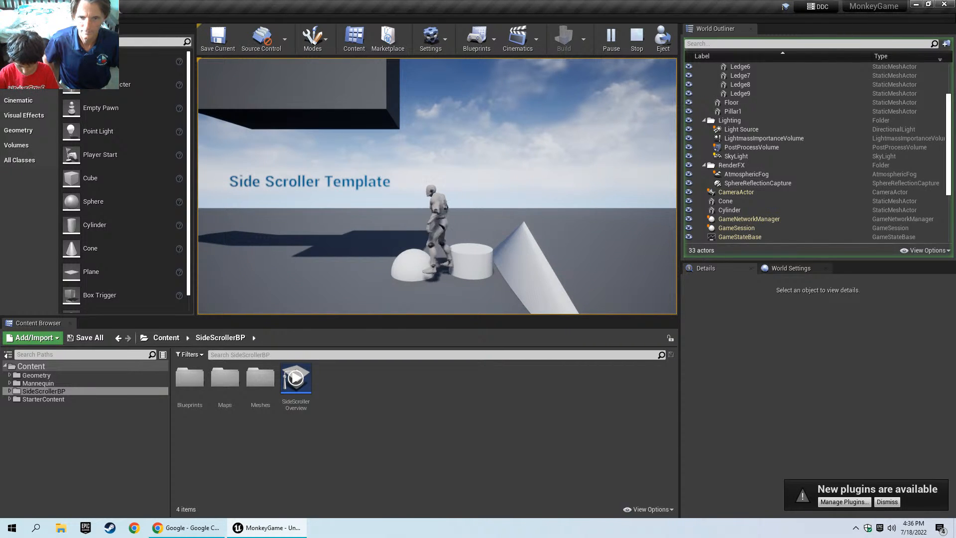
# Jump the character onto the sphere and the cylinder and over the wide cone to the open floor.
pyautogui.press('space')
pyautogui.press('a')
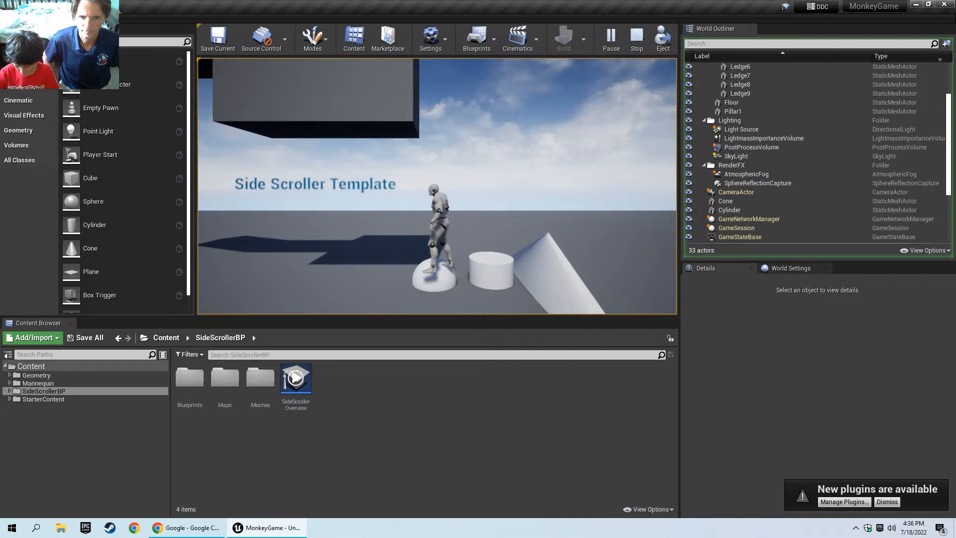
pyautogui.press('space')
pyautogui.press('d')
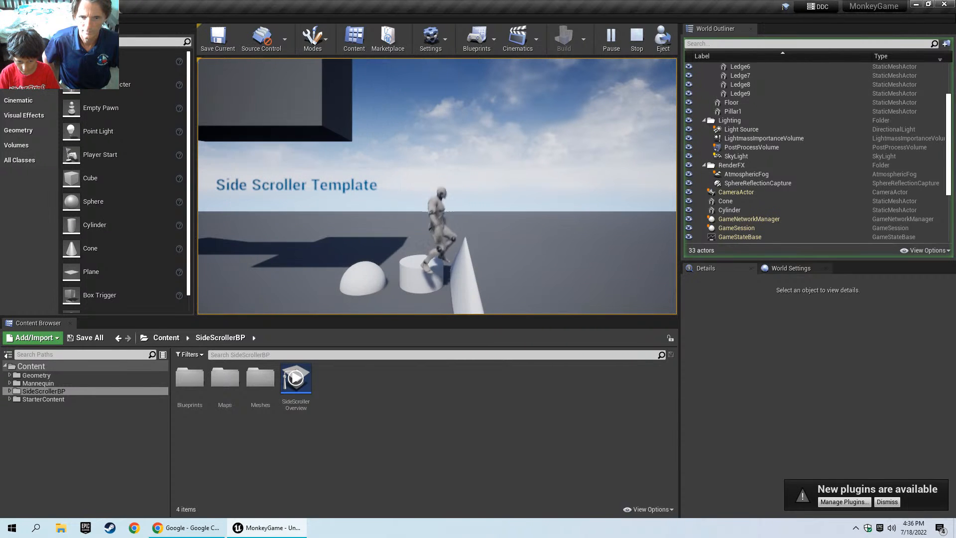
pyautogui.press('space')
pyautogui.press('d')
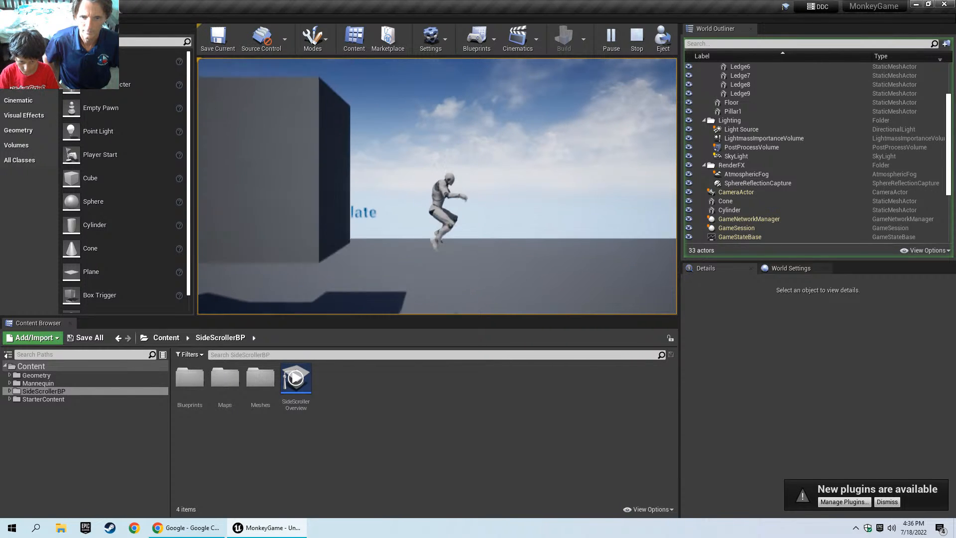
pyautogui.press('d')
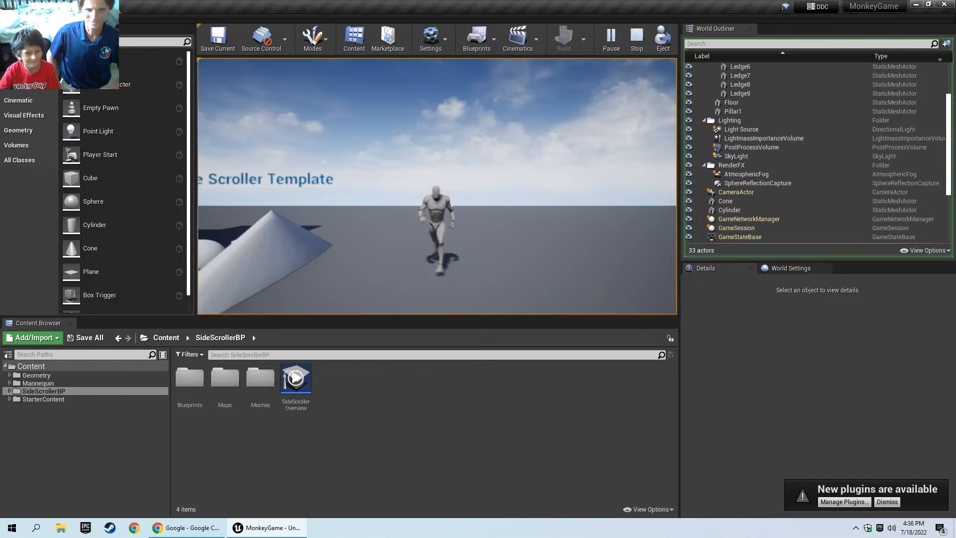
# Jump the character back and forth across the cone, cylinder and sphere, finishing on the cylinder, and end the playtest.
pyautogui.press('a')
pyautogui.press('space')
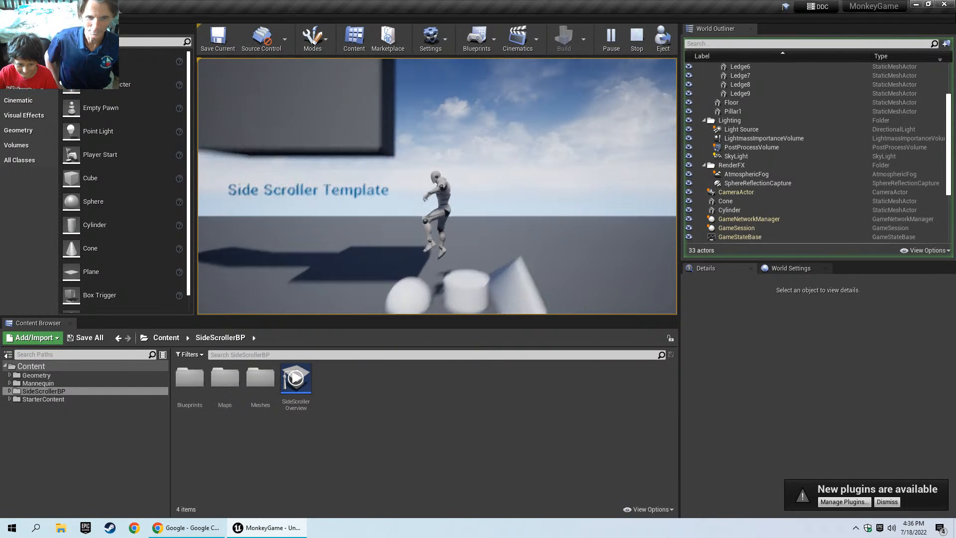
pyautogui.press('d')
pyautogui.press('space')
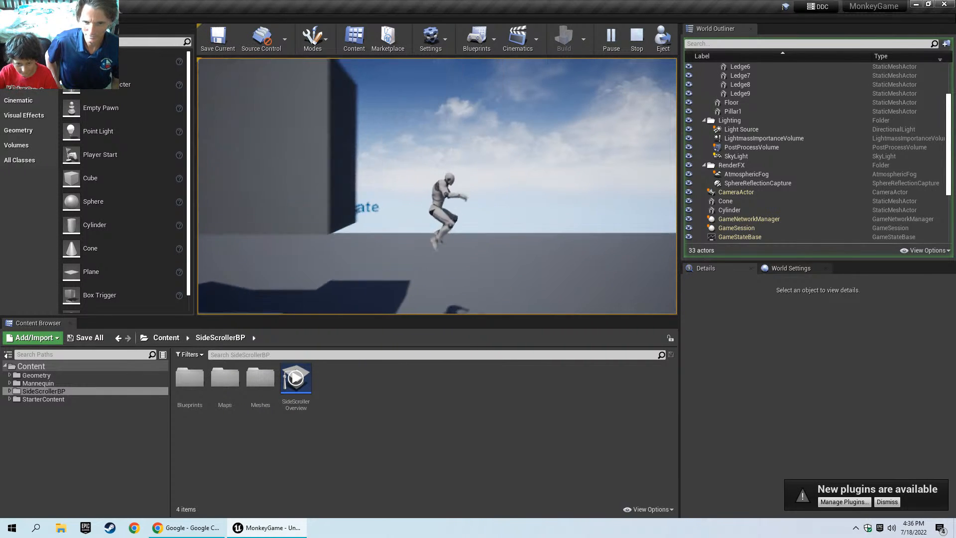
pyautogui.press('space')
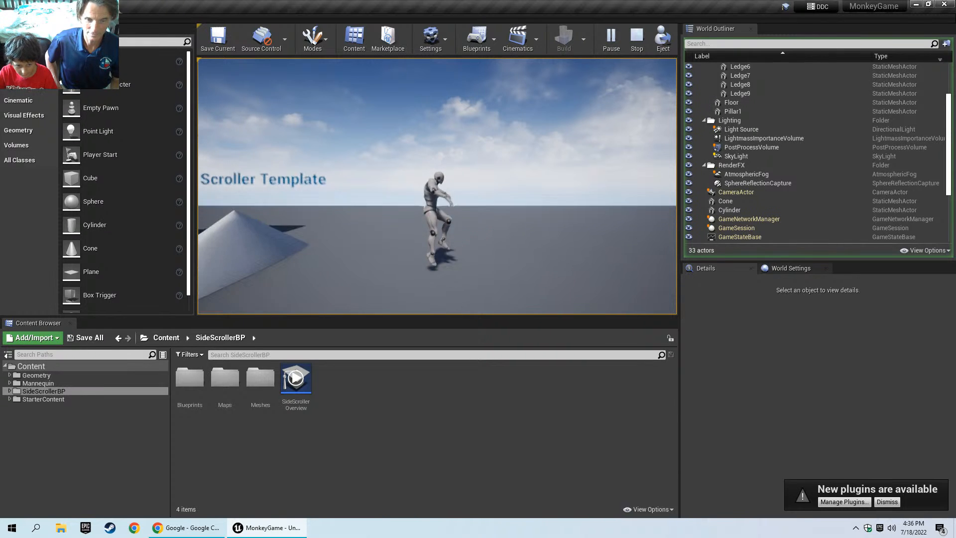
pyautogui.press('a')
pyautogui.press('space')
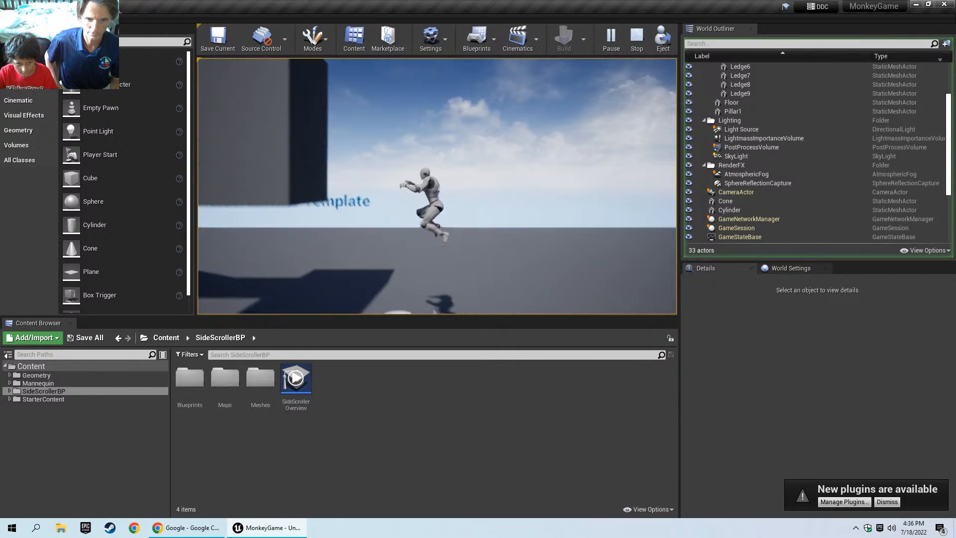
pyautogui.press('d')
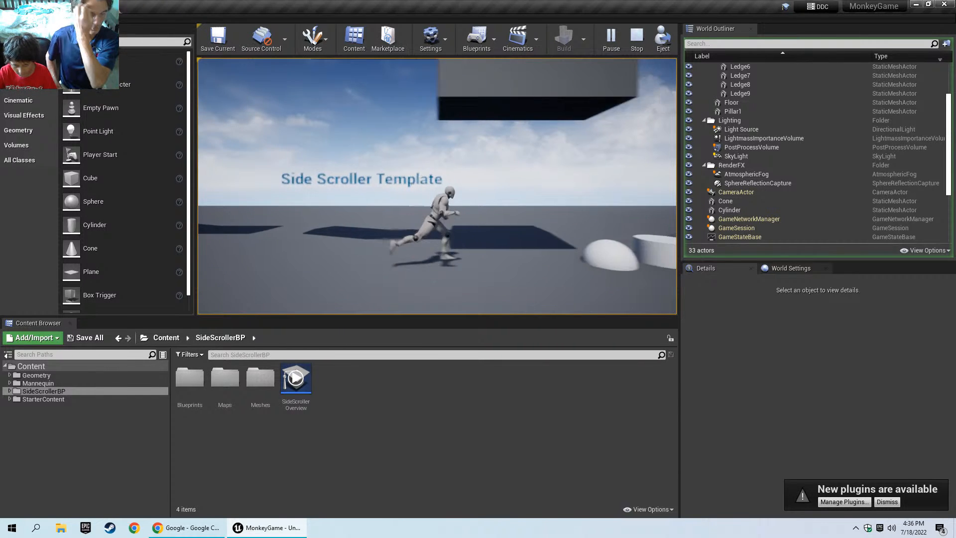
pyautogui.press('space')
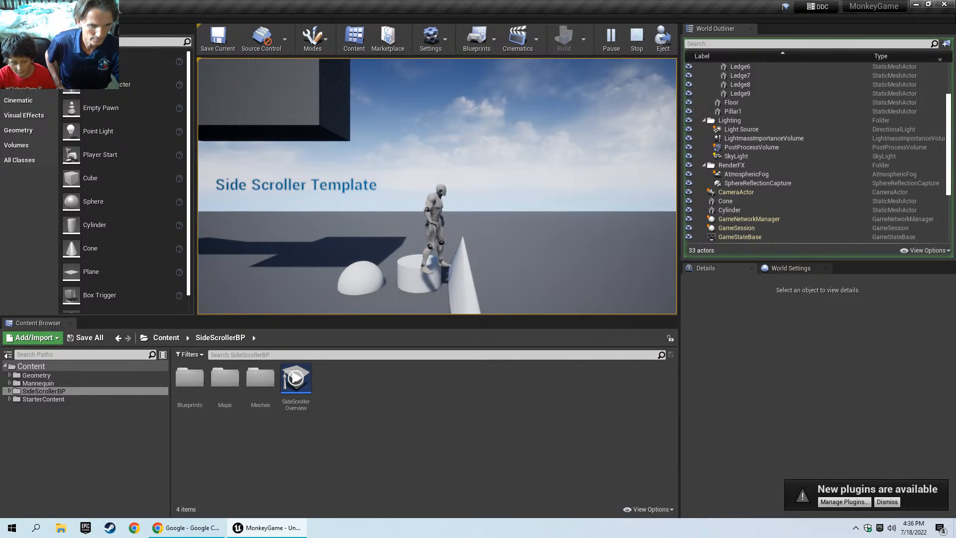
pyautogui.press('Escape')
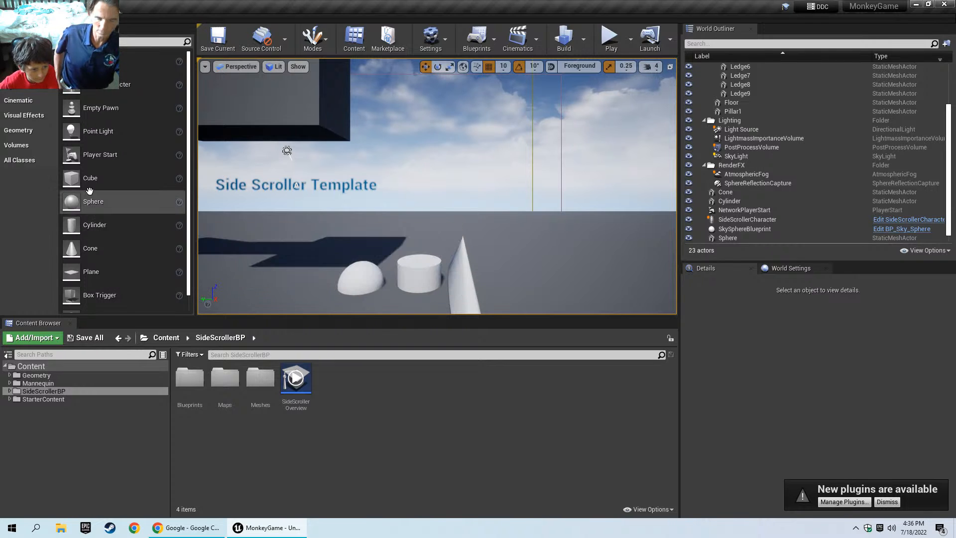
# Place a cube beyond the cone at about X 1220, Y -1530 and scale it along its Z axis to 2.75.
pyautogui.moveTo(88, 178); pyautogui.dragTo(512, 296)
pyautogui.press('e')
pyautogui.press('r')
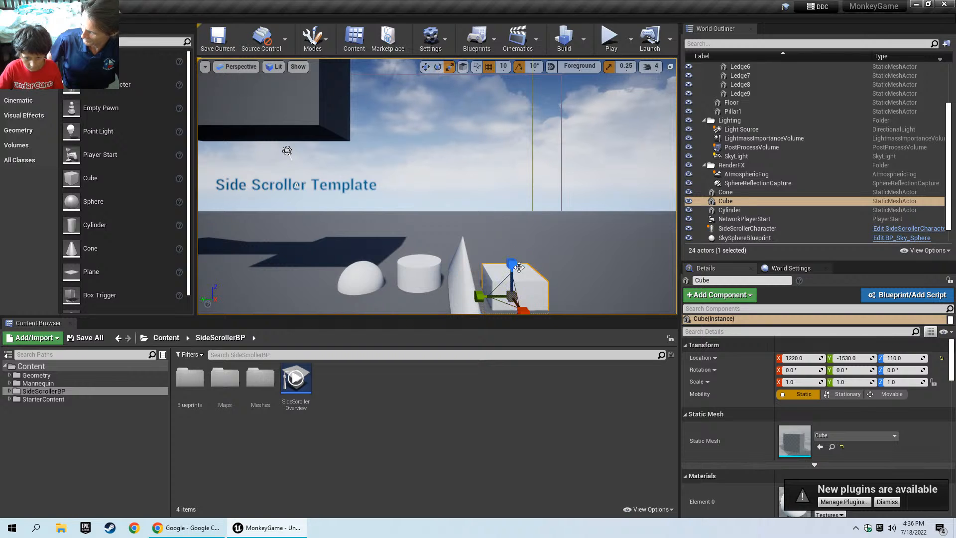
pyautogui.moveTo(512, 263); pyautogui.dragTo(511, 229)
pyautogui.moveTo(512, 263)
pyautogui.mouseDown()
pyautogui.moveTo(512, 252)
pyautogui.moveTo(512, 277)
pyautogui.moveTo(512, 264)
pyautogui.mouseUp()
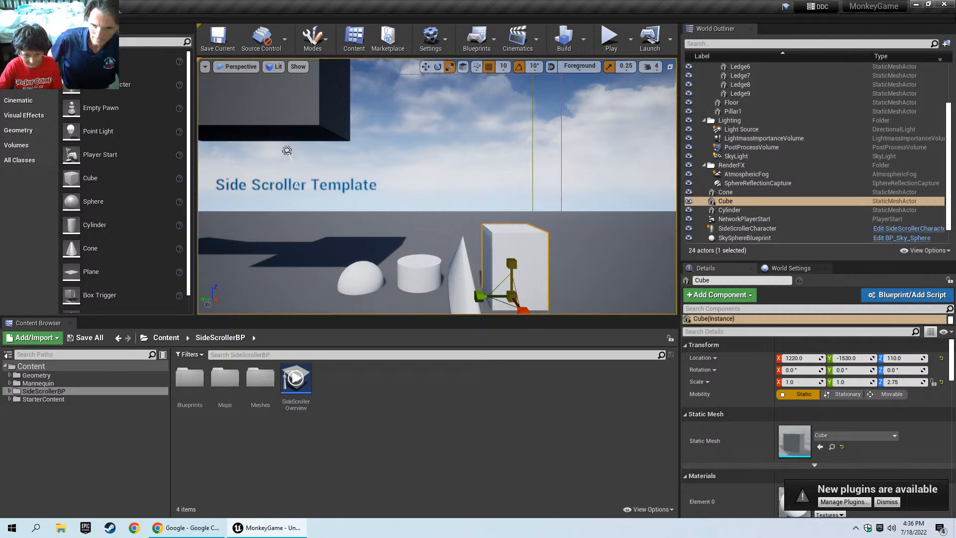
pyautogui.press('Escape')
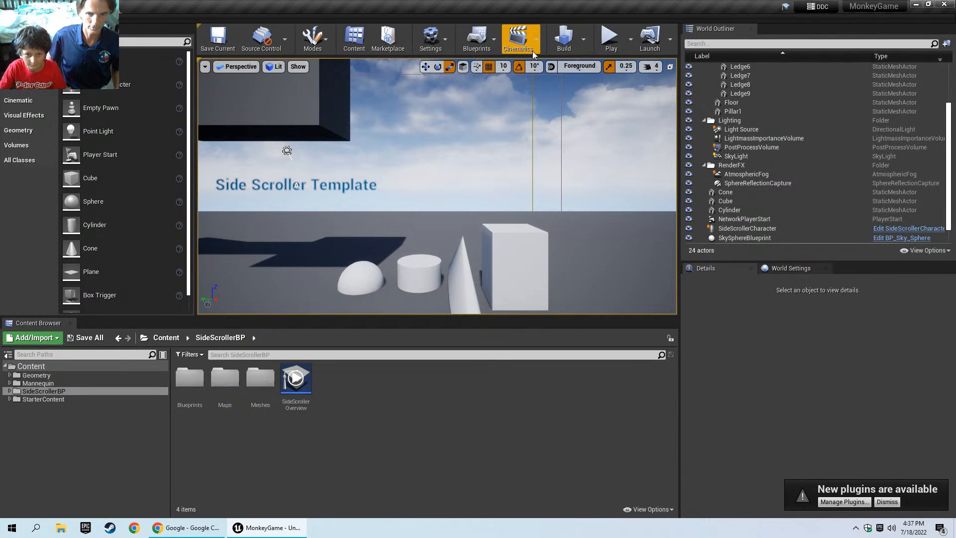
# Playtest the level with the tall cube by running the character right and jumping onto the cylinder.
pyautogui.click(608, 41)
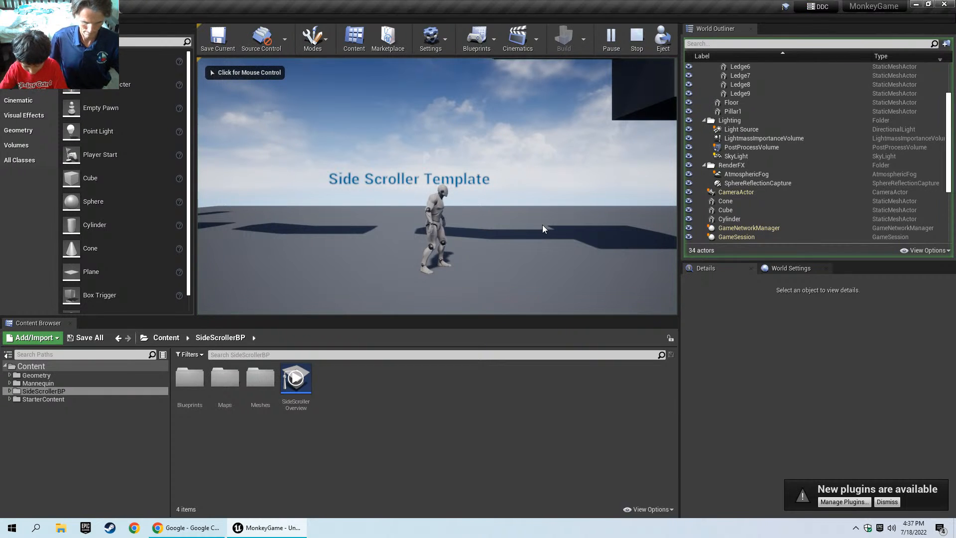
pyautogui.click(376, 191)
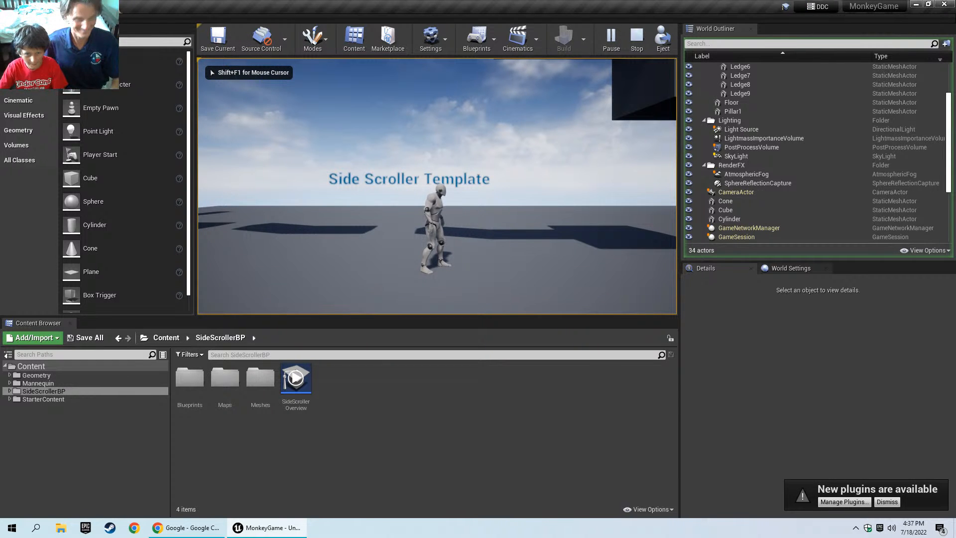
pyautogui.press('d')
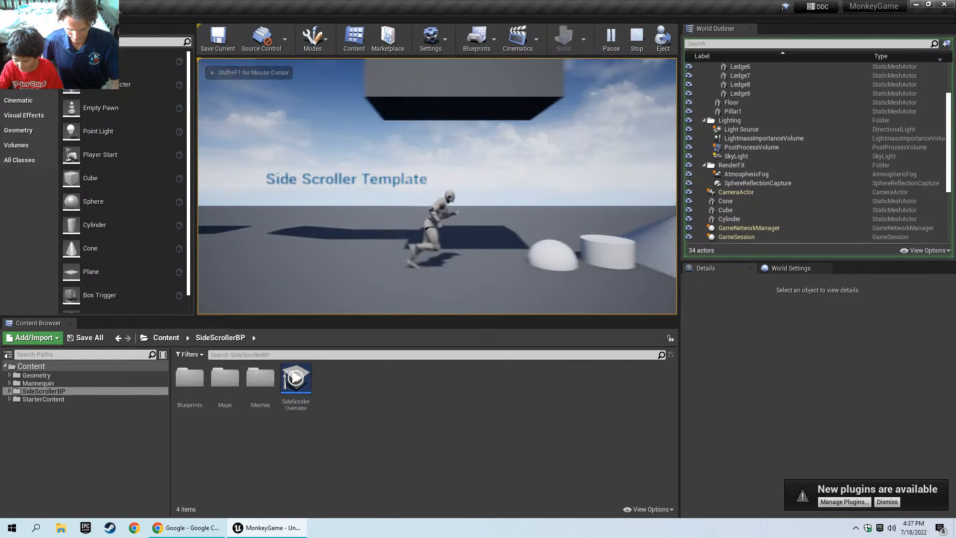
pyautogui.press('space')
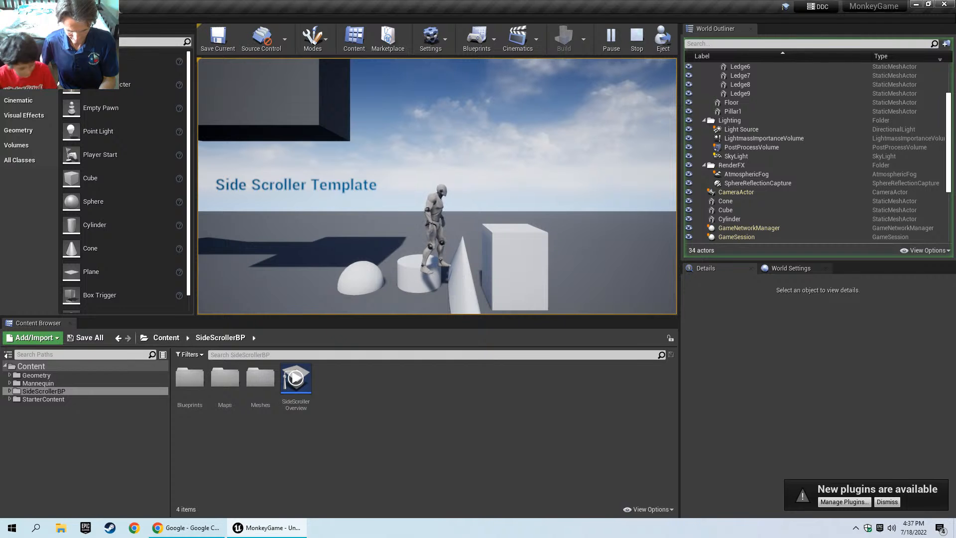
pyautogui.hotkey('alt', 'z')
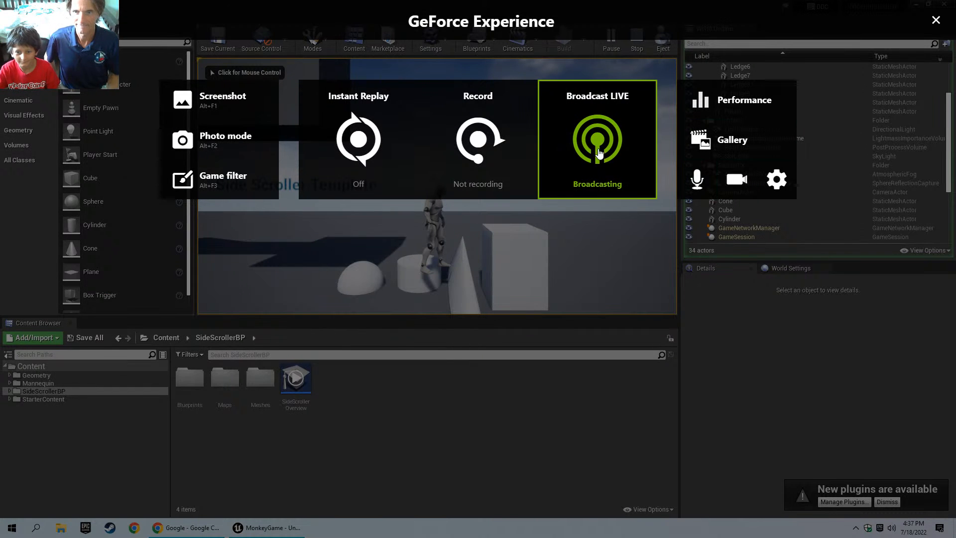